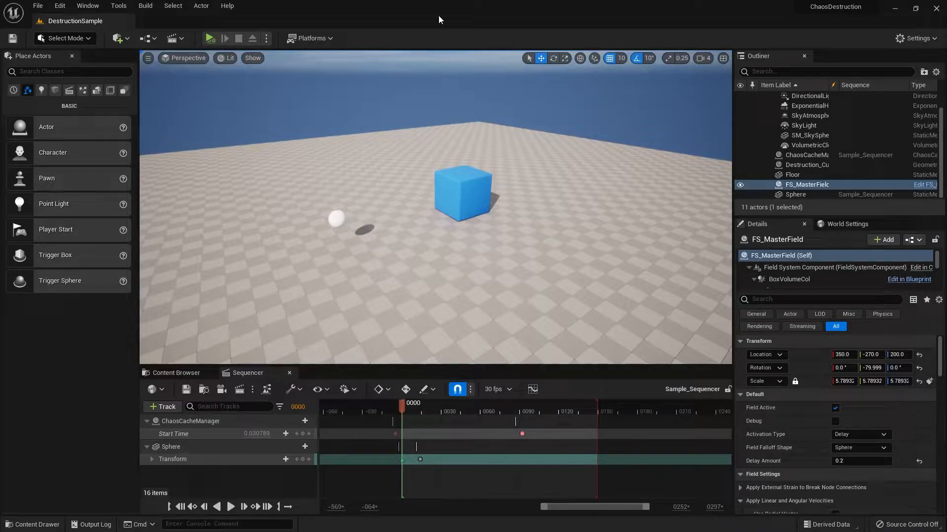
- Play the Sample_Sequencer destruction animation and return the playhead to just before its first frame
mouse_move(495, 247)
right_mouse_down()
mouse_move(480, 246)
mouse_move(493, 248)
right_mouse_up()
key("w")
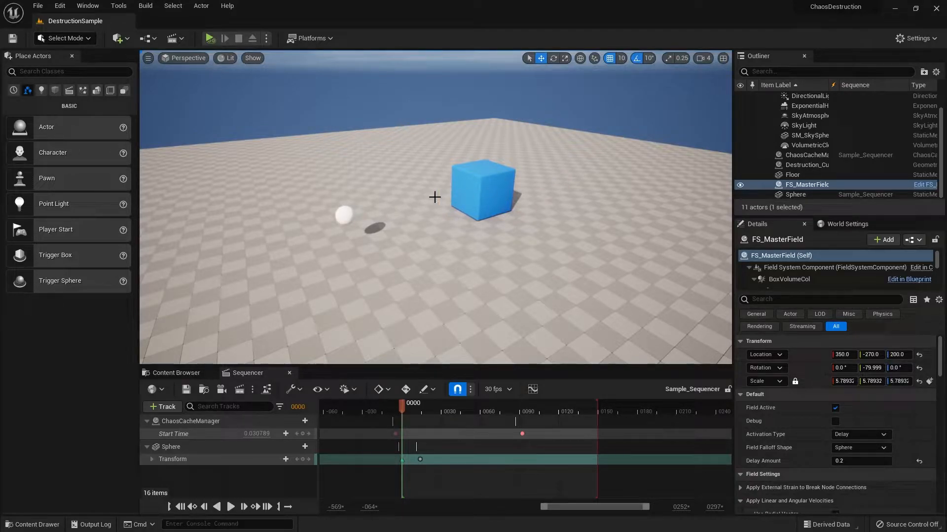
right_click_drag(412, 228, 423, 226)
key("w")
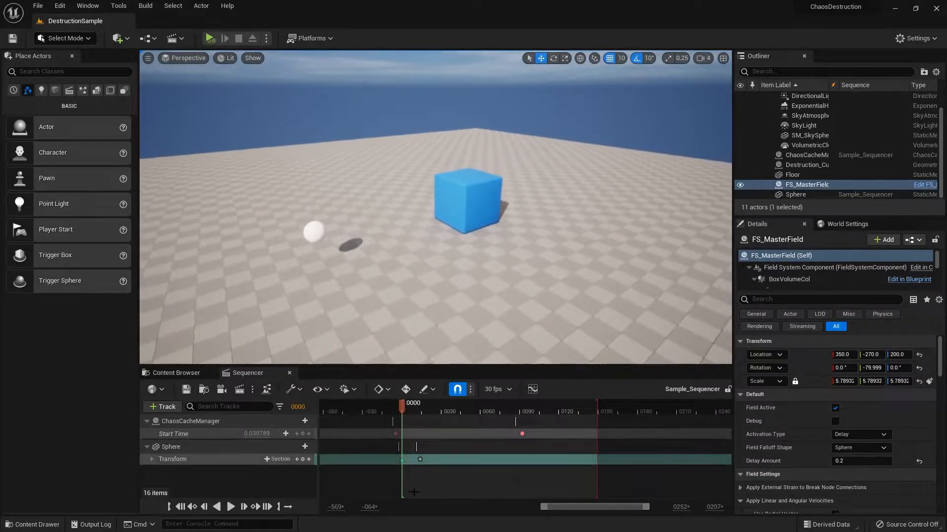
left_click(230, 507)
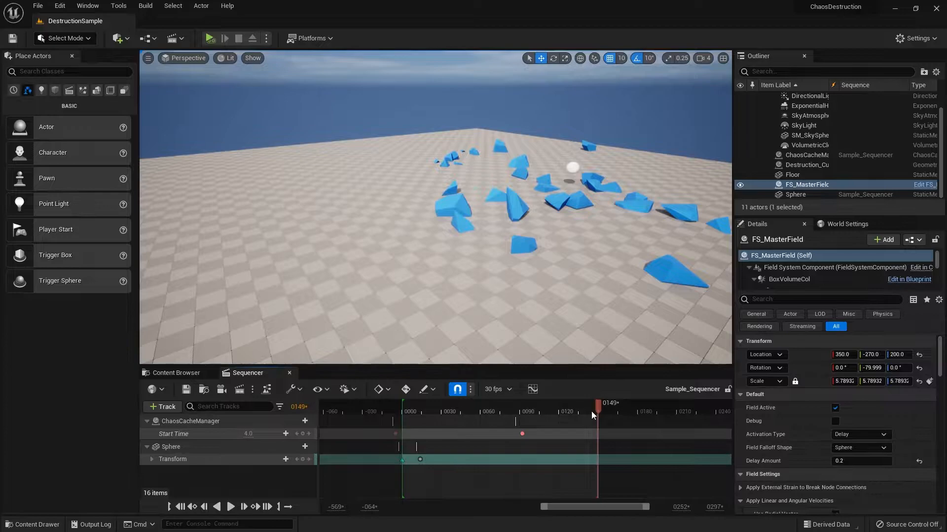
left_click_drag(582, 410, 399, 455)
scroll(828, 150, "up", 1)
scroll(828, 150, "down", 1)
- Select the ChaosCacheManager actor and examine it together with the cube, sphere and field, toggling game view
left_click(806, 156)
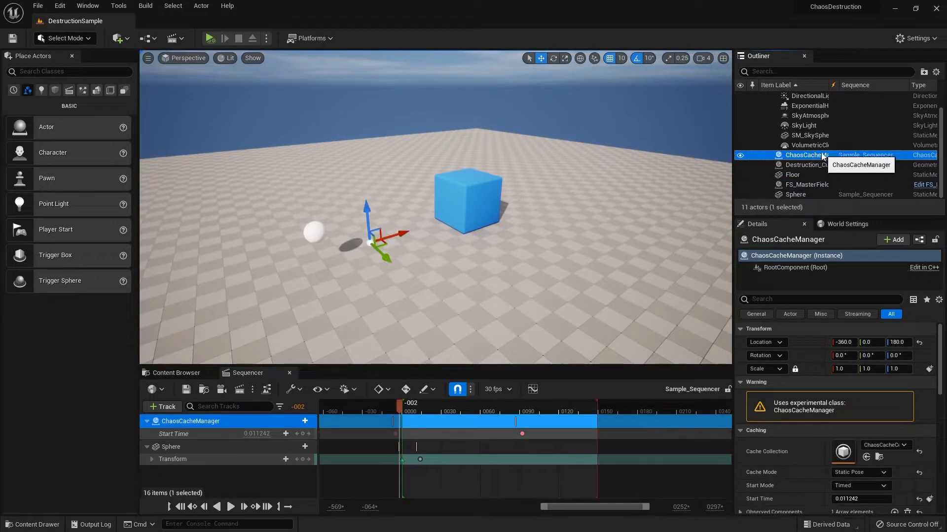
key("w")
right_click_drag(516, 234, 534, 223)
key("w")
key("g")
key("s")
key("g")
key("g")
key("g")
key("g")
key("g")
key("g")
key("w")
right_click_drag(533, 223, 490, 237)
left_click(534, 223)
key("w")
key("d")
key("a")
left_click(474, 171)
key("d")
key("s")
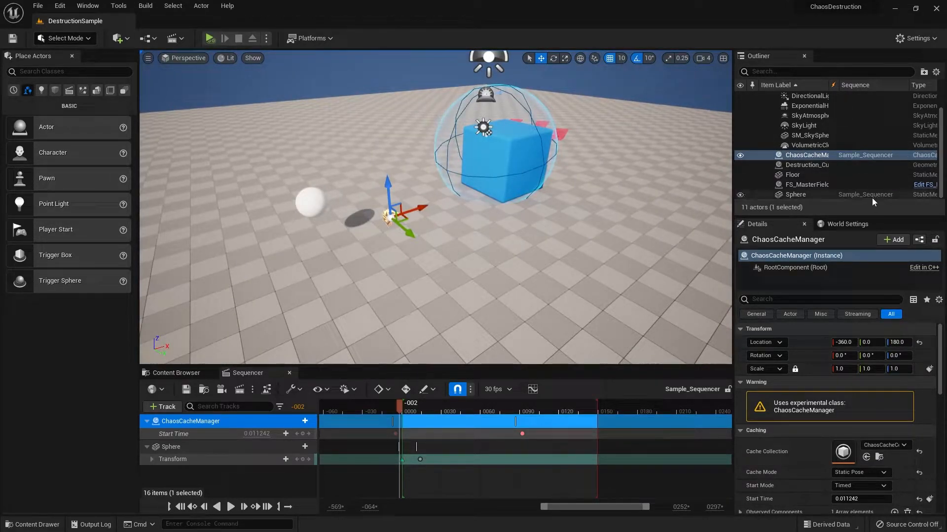
- Hide the editor icons, select Destruction_Cube and look up the Chaos command that creates a cache manager
left_click(643, 250)
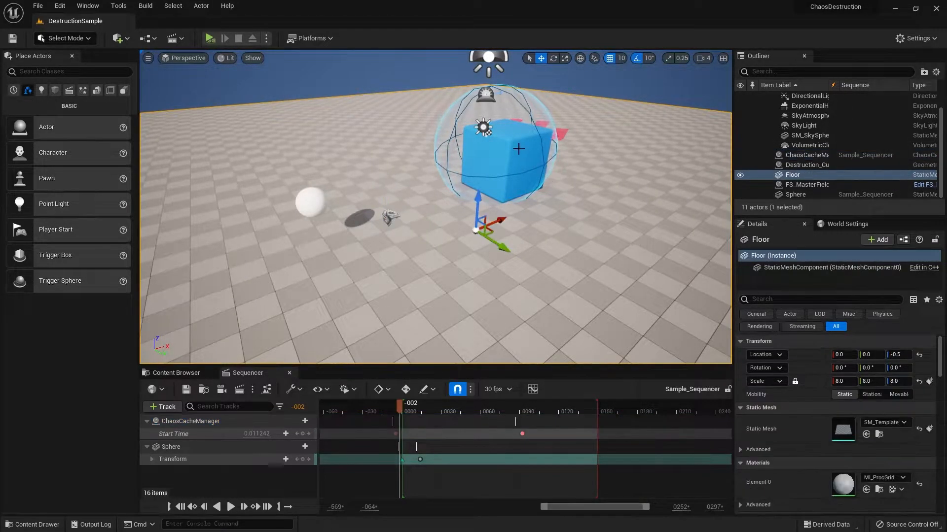
left_click(518, 149)
right_click_drag(586, 158, 593, 158)
key("g")
left_click(588, 168)
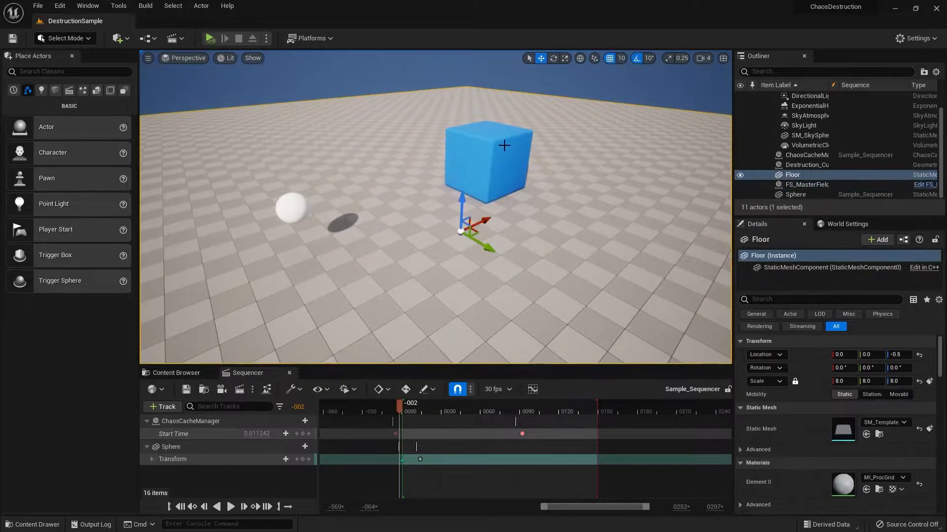
left_click(508, 171)
mouse_move(513, 170)
right_mouse_down()
mouse_move(531, 152)
mouse_move(523, 158)
right_mouse_up()
key("a")
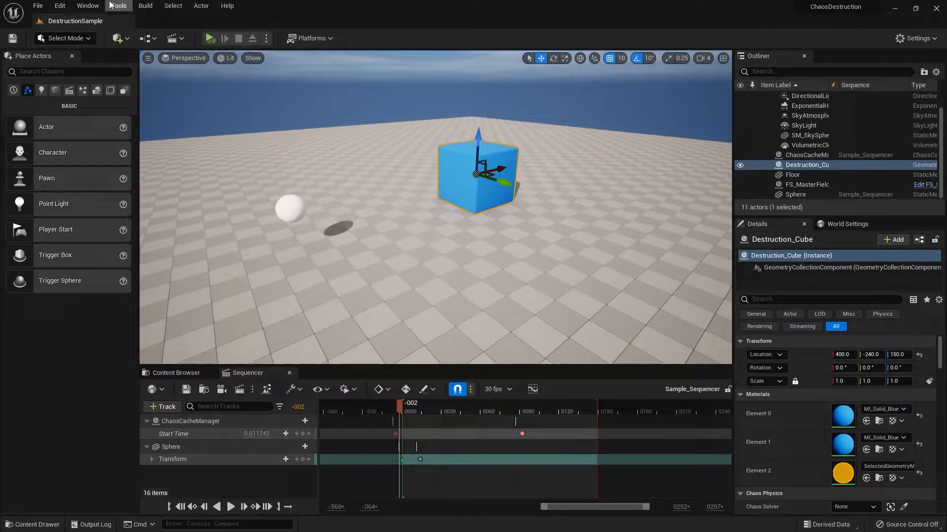
left_click(201, 5)
mouse_move(222, 247)
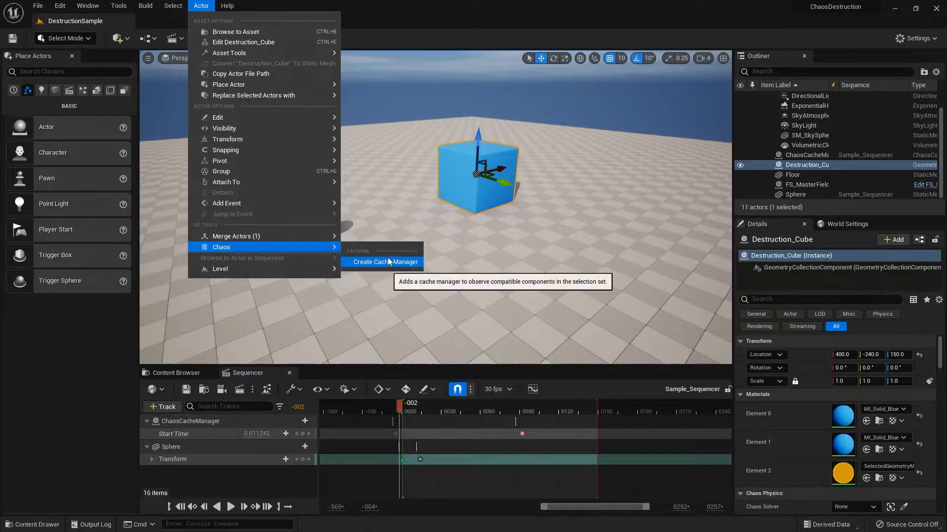
left_click(555, 239)
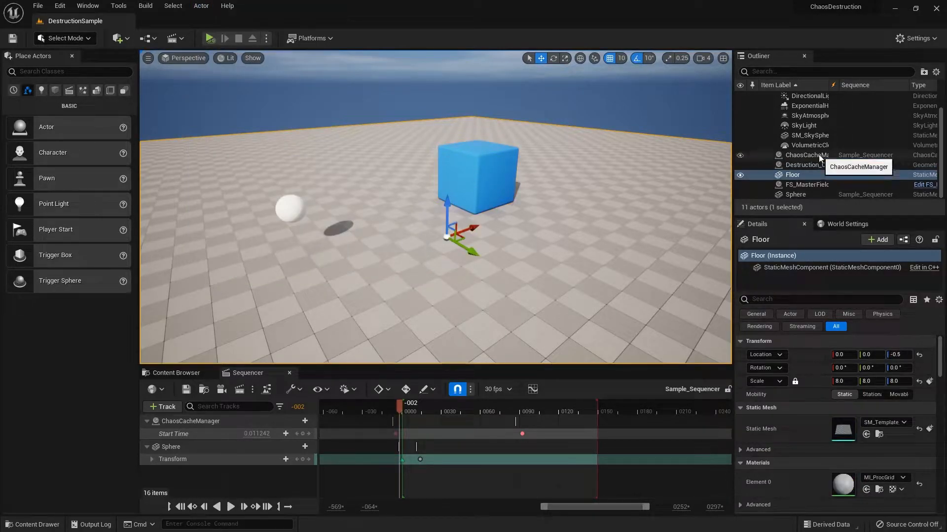
- Try Record as the ChaosCacheManager's Cache Mode and return it to Static Pose
left_click(808, 156)
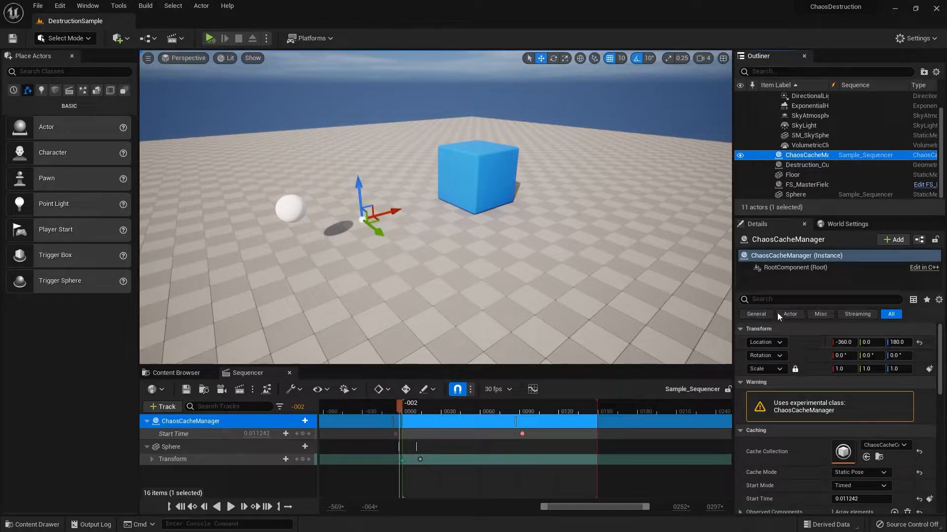
scroll(792, 348, "down", 5)
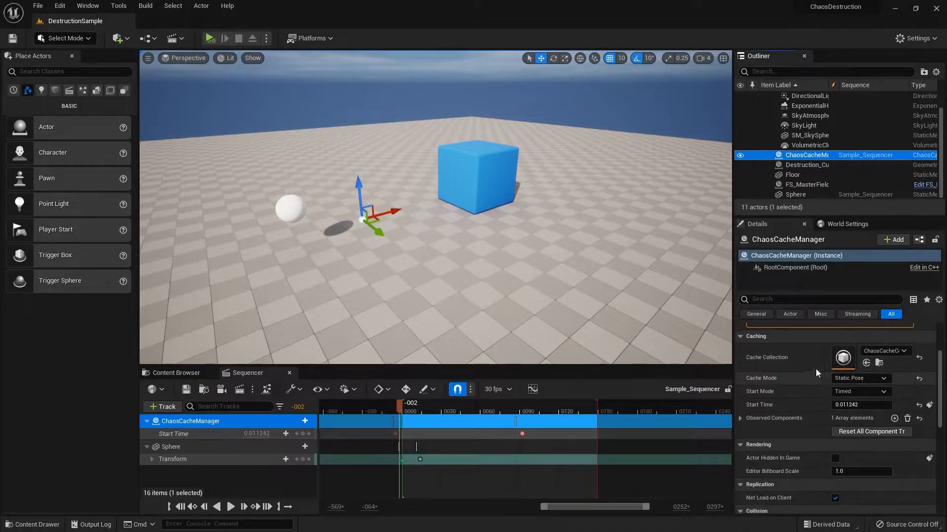
left_click(858, 379)
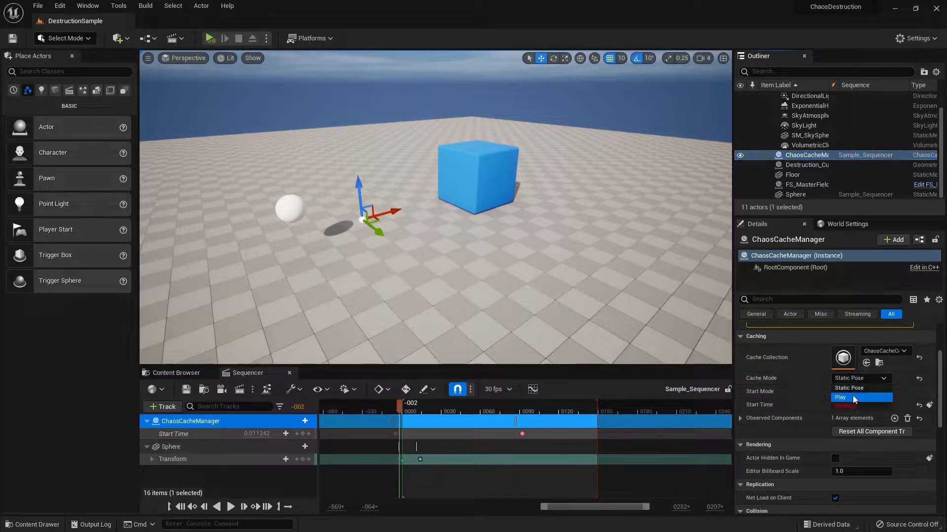
left_click(855, 393)
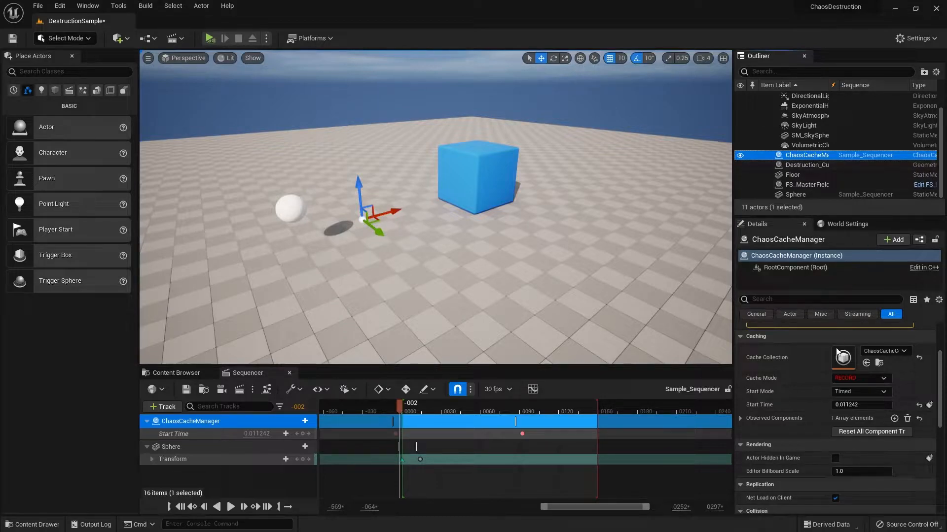
left_click(868, 382)
left_click(849, 388)
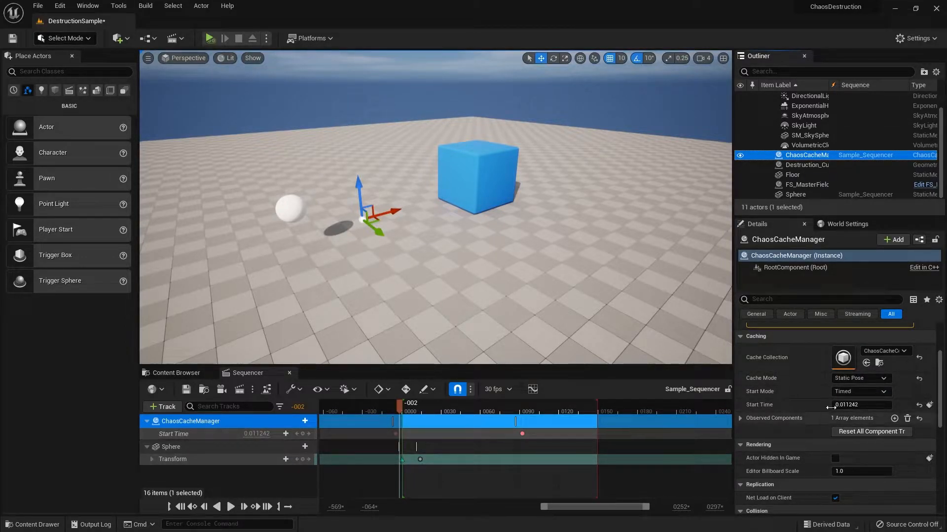
- Try the Start Time keys at about frame 53 and the end of the sequence, scrubbing through the collapse
left_click_drag(415, 412, 457, 416)
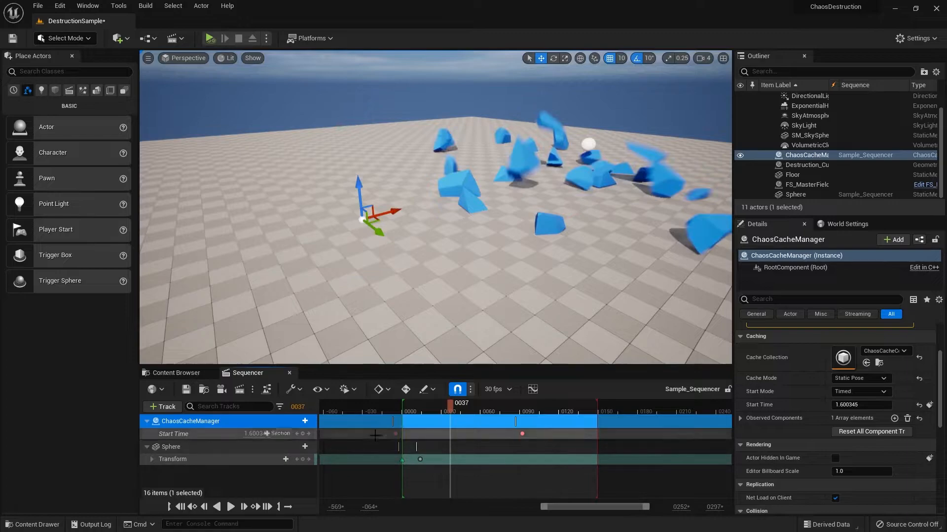
left_click_drag(523, 433, 598, 437)
left_click_drag(433, 410, 446, 409)
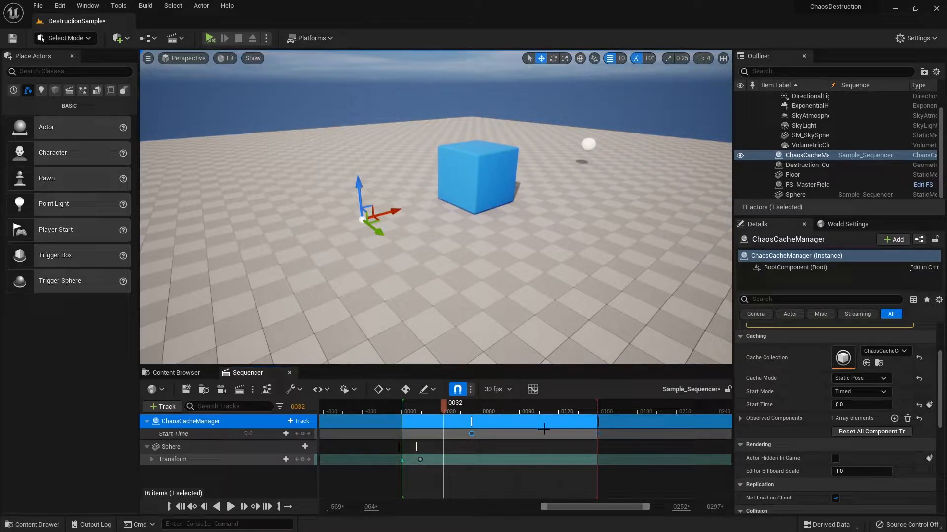
left_click_drag(452, 415, 467, 428)
left_click(456, 445)
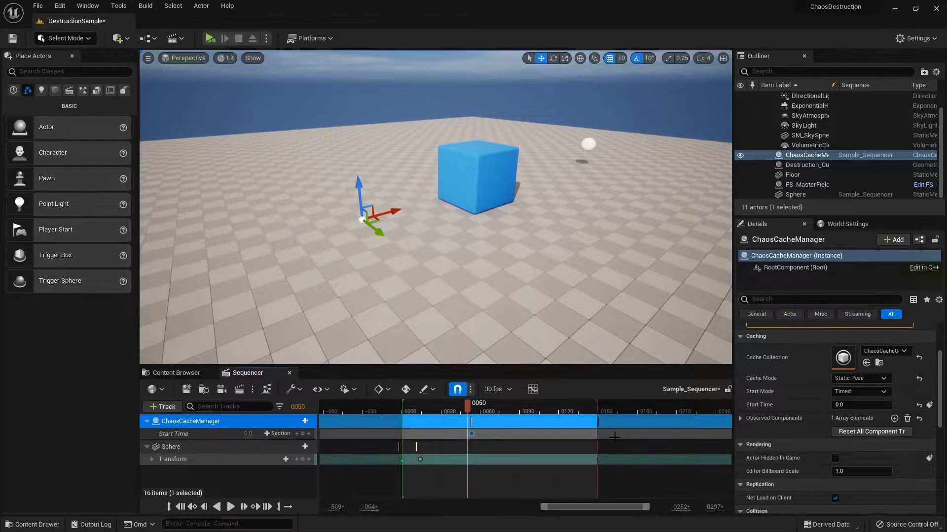
- Move the ChaosCacheManager's two Start Time keys to frames 25 and 73 and preview the retimed collapse
left_click_drag(635, 437, 435, 434)
left_click_drag(562, 433, 496, 434)
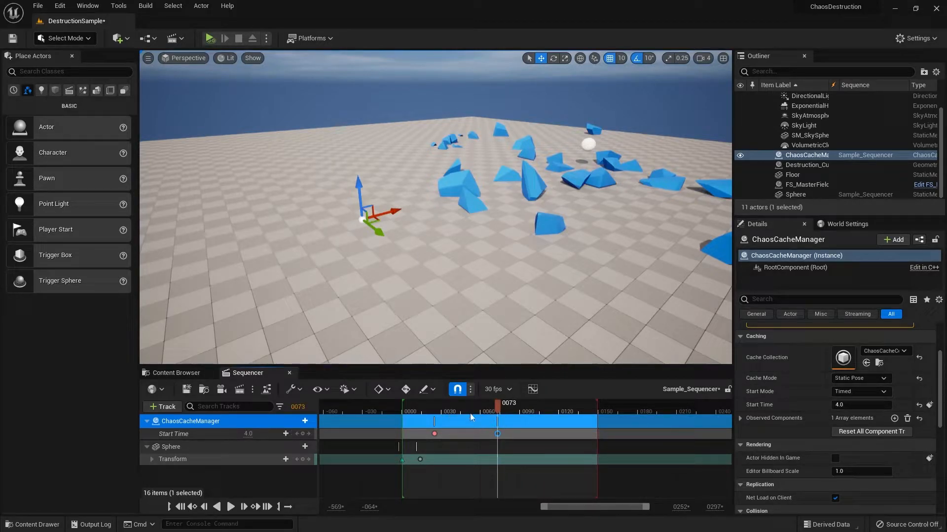
mouse_move(425, 412)
left_mouse_down()
mouse_move(445, 420)
mouse_move(423, 419)
left_mouse_up()
key("space")
- Preview the last Start Time key at about frame 51 and move it beyond the playback range's end
left_click_drag(498, 434, 434, 413)
key("space")
key("space")
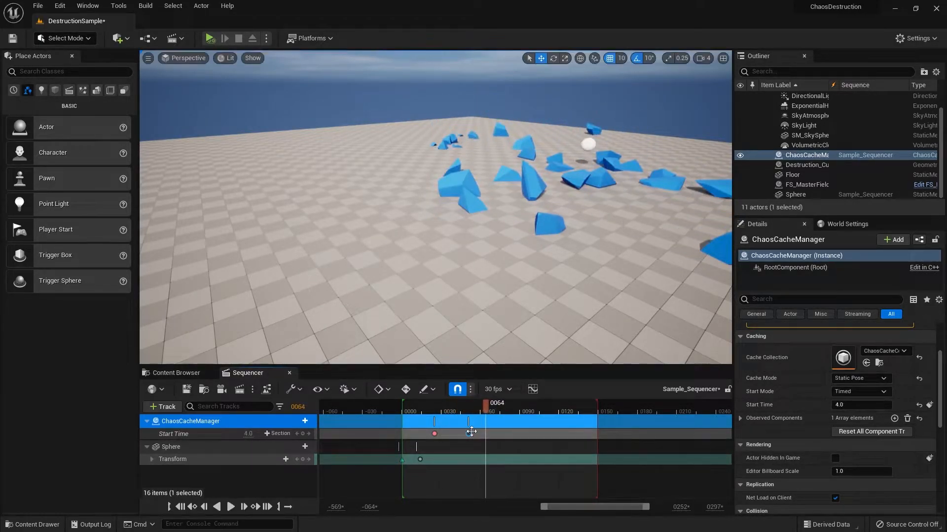
left_click_drag(472, 432, 441, 439)
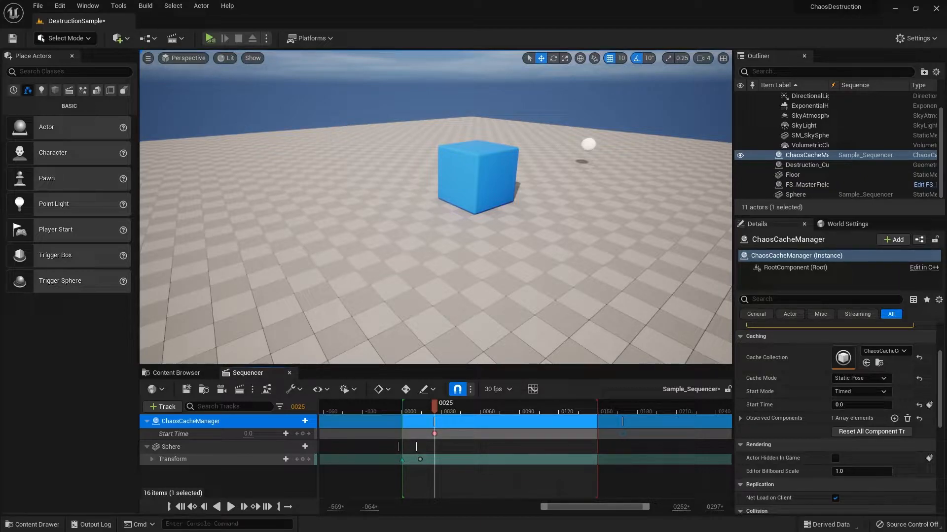
left_click(806, 156)
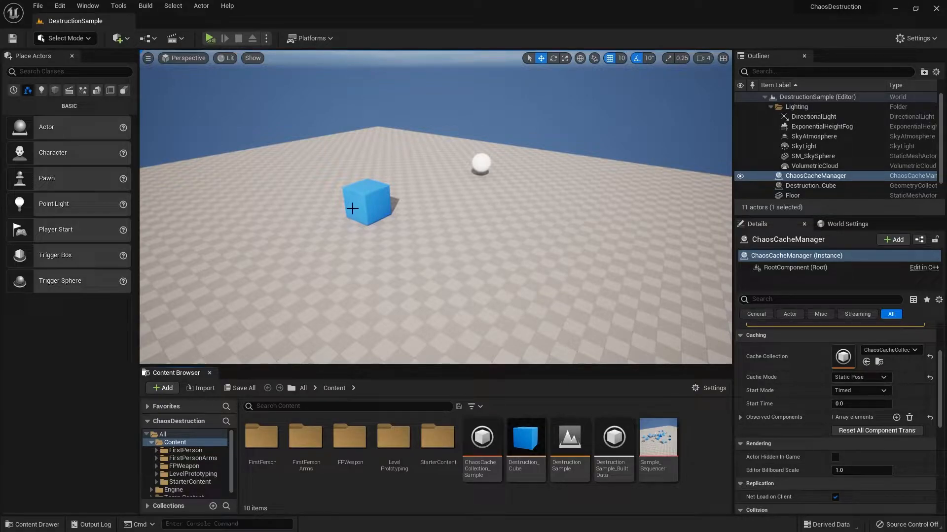
- Search the project's plugins for "chaos" and check which Chaos plugins are enabled
right_click_drag(395, 192, 395, 192)
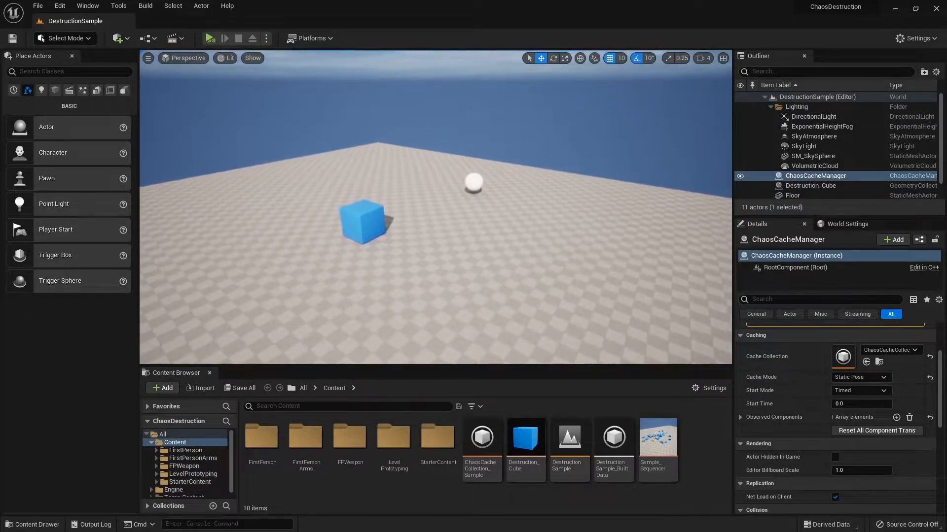
left_click(60, 5)
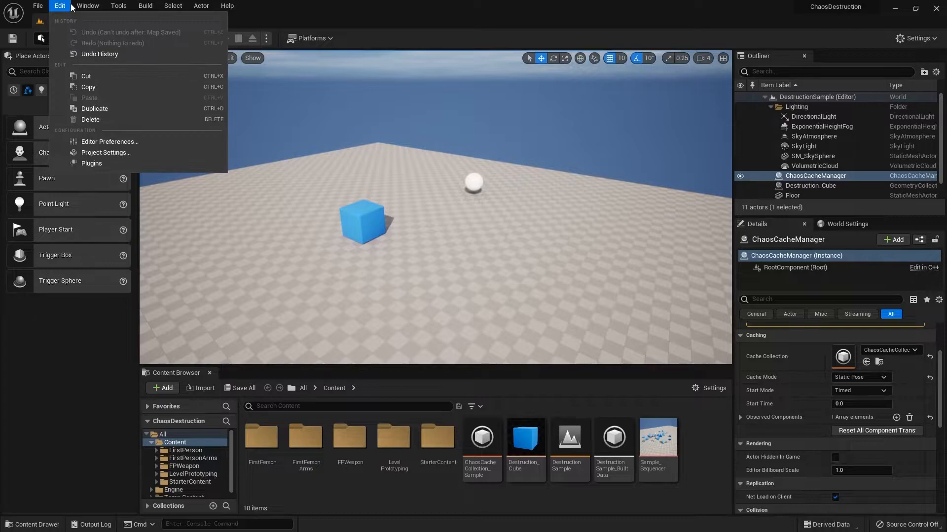
left_click(99, 168)
type("chaos")
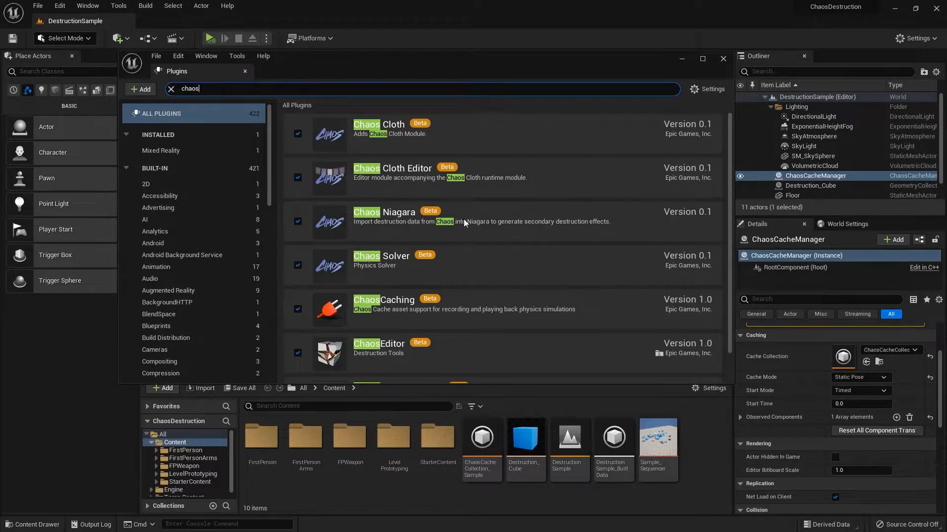
scroll(466, 235, "down", 1)
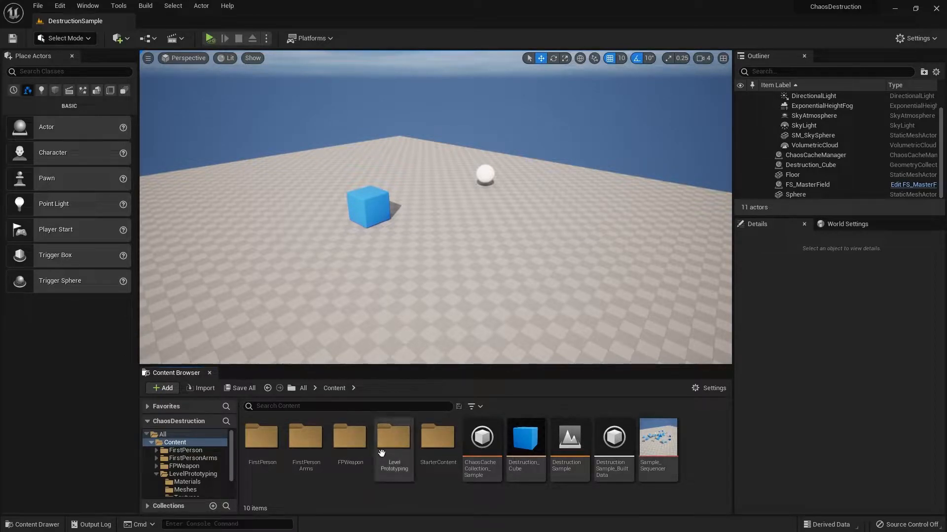
- Place the SM_ChamferCube mesh from the LevelPrototyping Meshes folder into the level
double_click(412, 447)
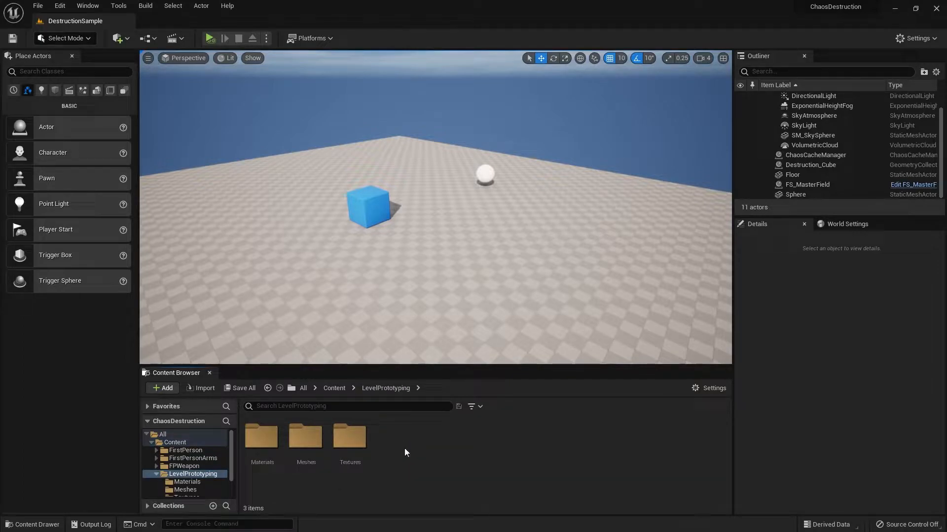
double_click(306, 446)
left_click(270, 453)
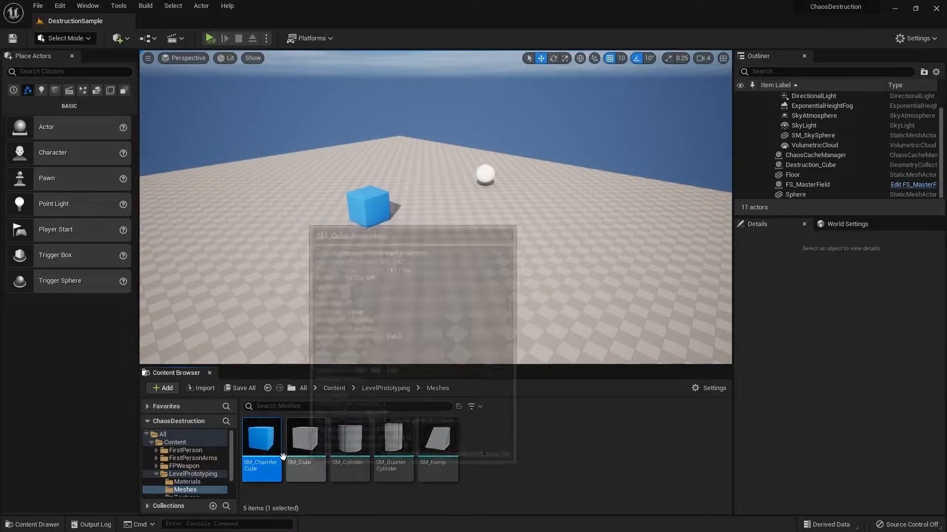
left_click_drag(262, 451, 614, 308)
- Reposition the new chamfer cube on an open area of the floor and raise it above the ground
mouse_move(488, 210)
right_mouse_down()
mouse_move(523, 210)
mouse_move(547, 195)
mouse_move(488, 211)
right_mouse_up()
left_click_drag(448, 249, 546, 227)
key("r")
key("w")
left_click_drag(511, 191, 512, 170)
right_click_drag(511, 169, 567, 148)
right_click_drag(494, 246, 415, 273)
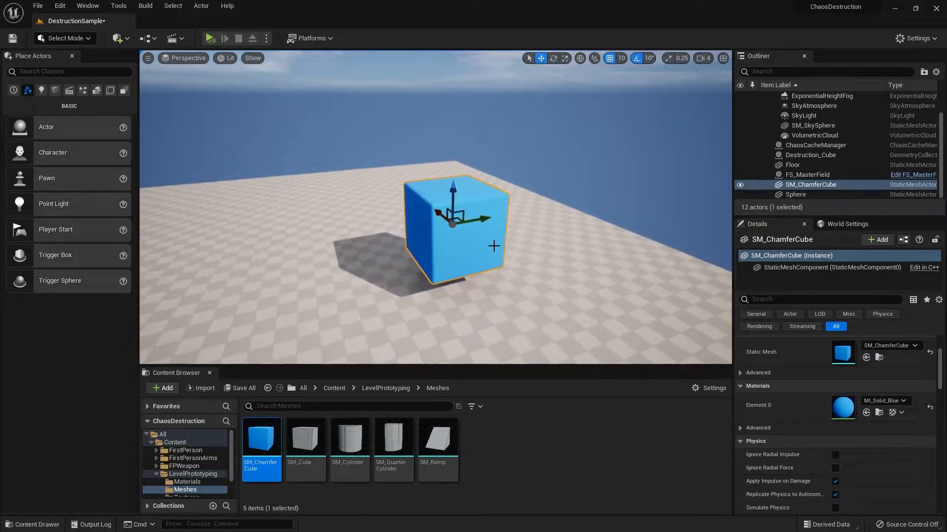
left_click(526, 449)
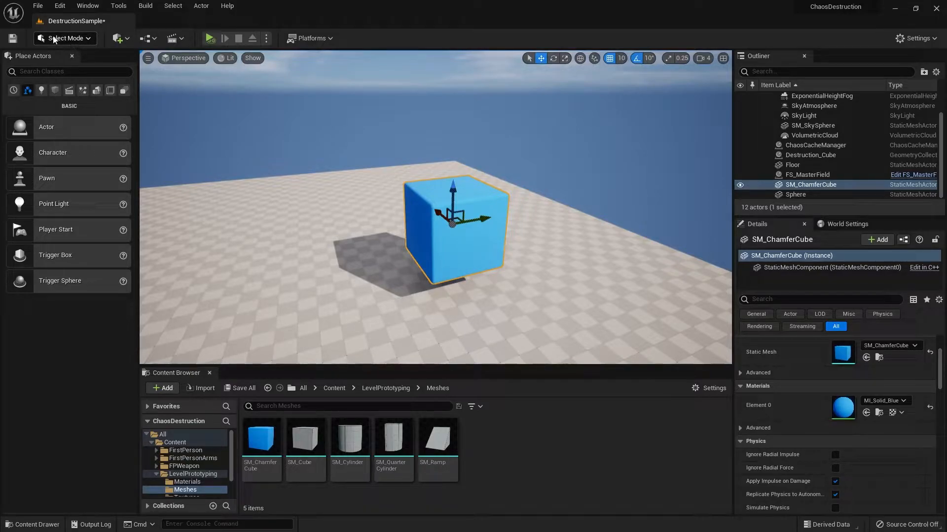
- Switch the editor to Fracture mode with the raised chamfer cube as the selected object
left_click(91, 37)
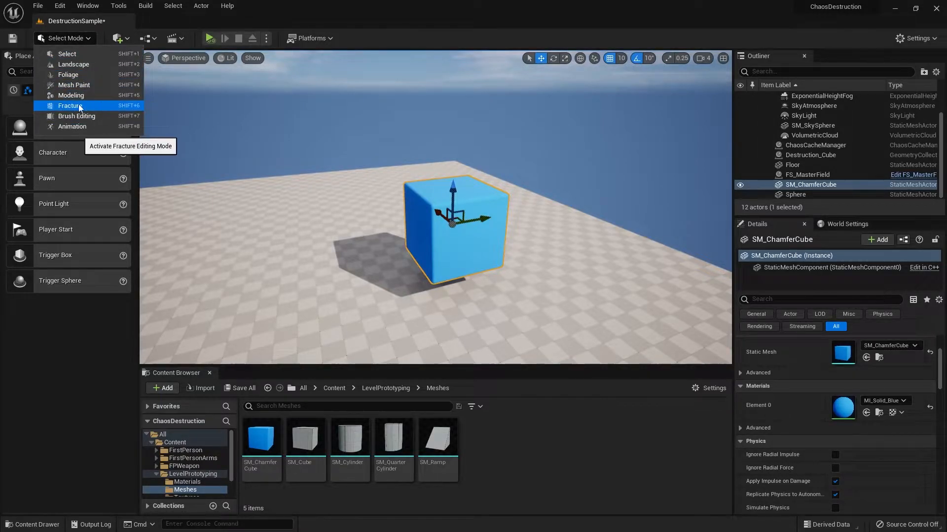
left_click(82, 107)
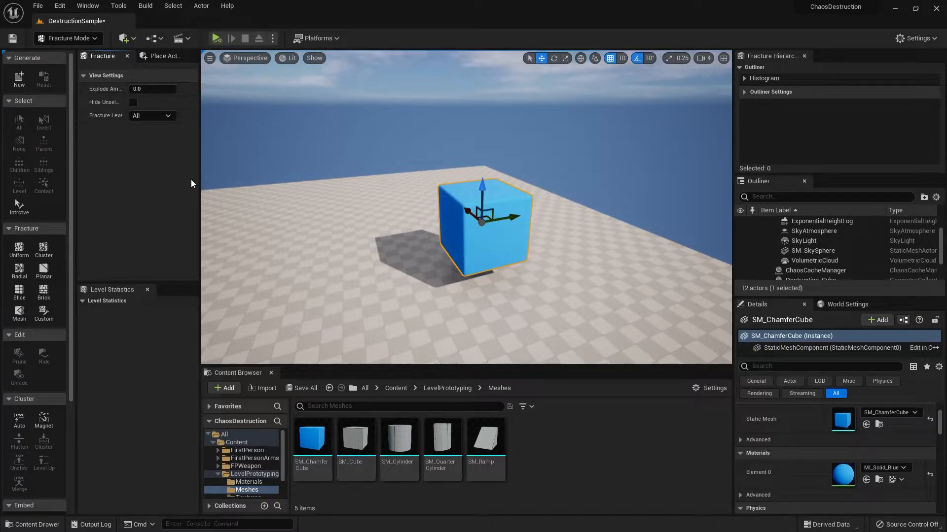
left_click(482, 257)
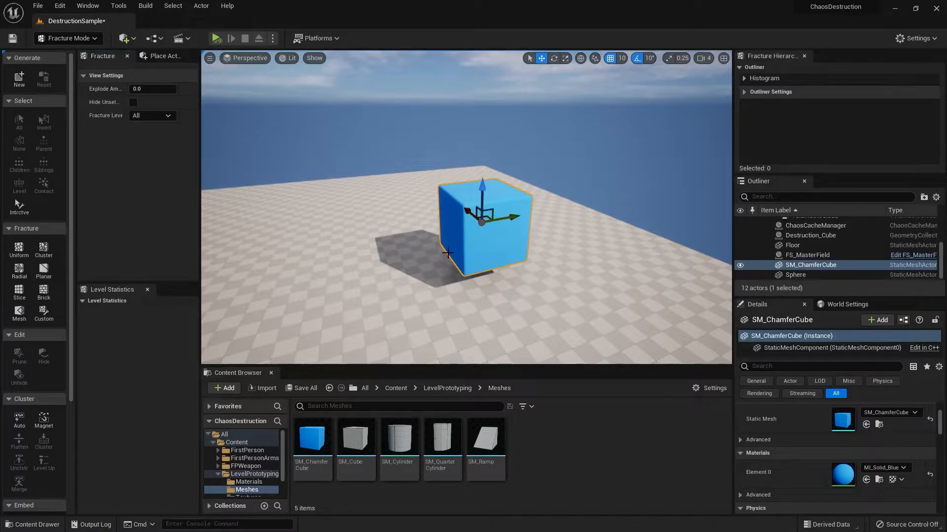
- Create a geometry collection named DestructibleMeshSample from the chamfer cube in the Content folder
left_click(18, 80)
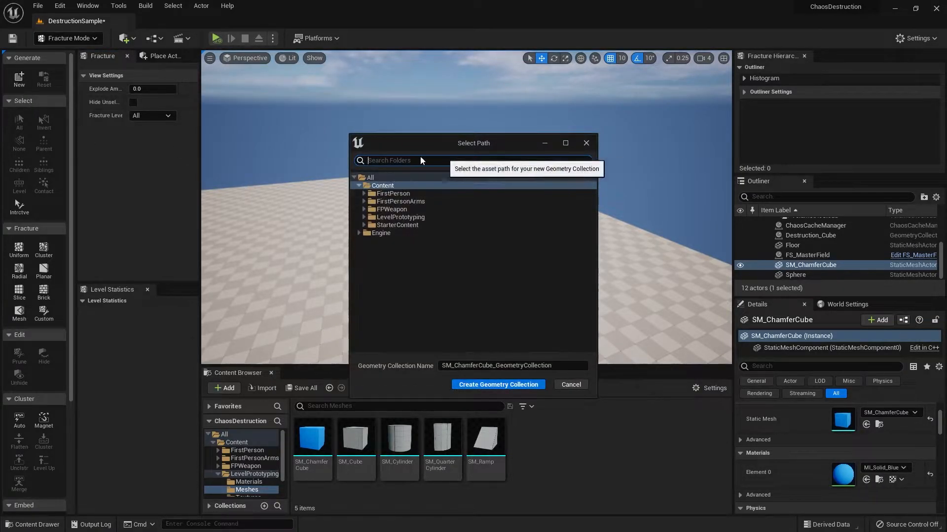
left_click_drag(486, 138, 484, 150)
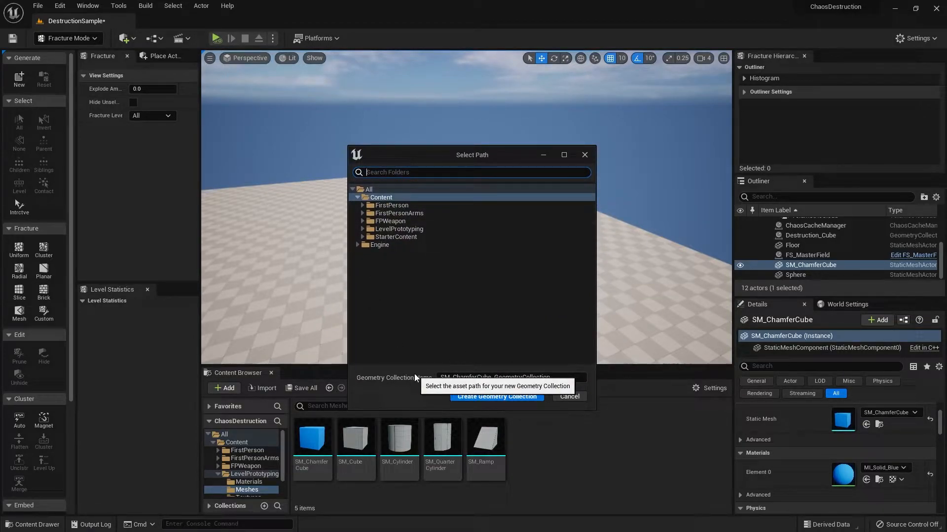
left_click(387, 198)
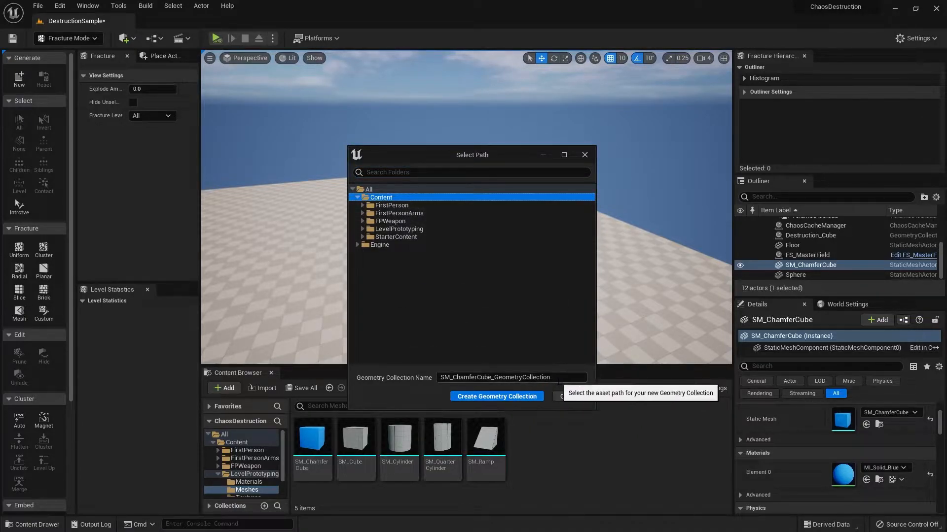
left_click(490, 381)
key("BackSpace")
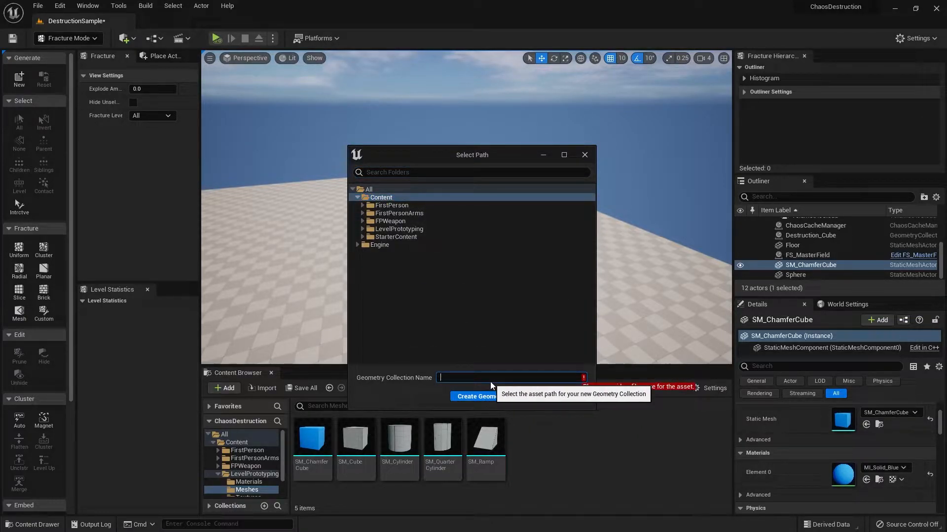
type("DestructibleMeshSample")
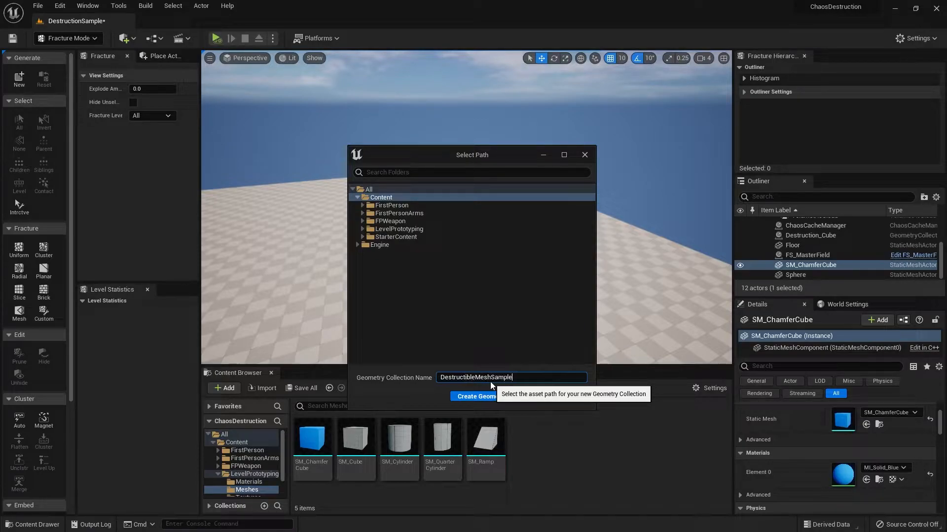
left_click(404, 397)
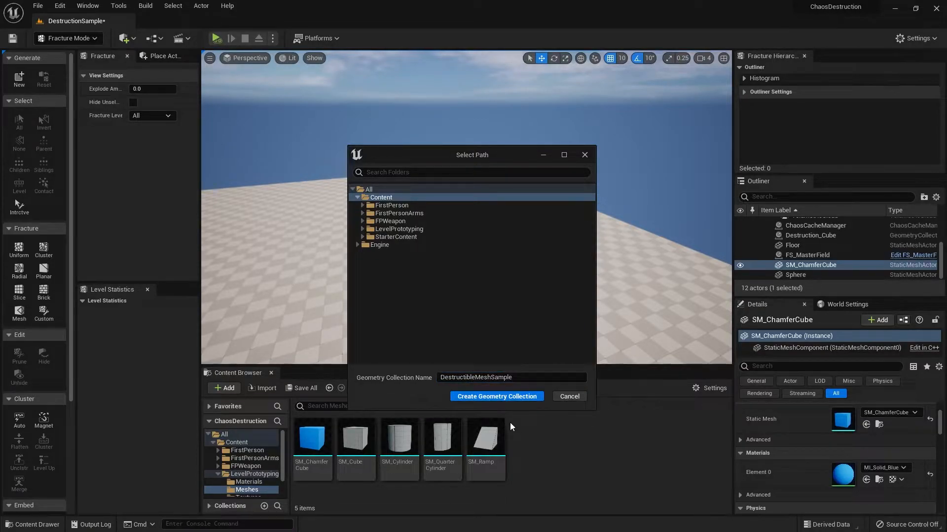
left_click(521, 397)
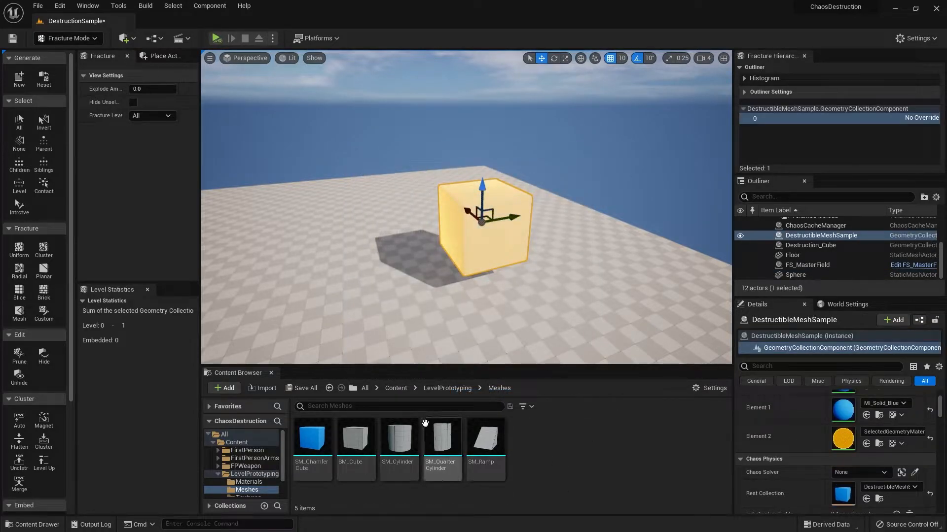
- Frame the new collection in the level and locate its DestructibleMeshSample asset in the Content folder
key("f")
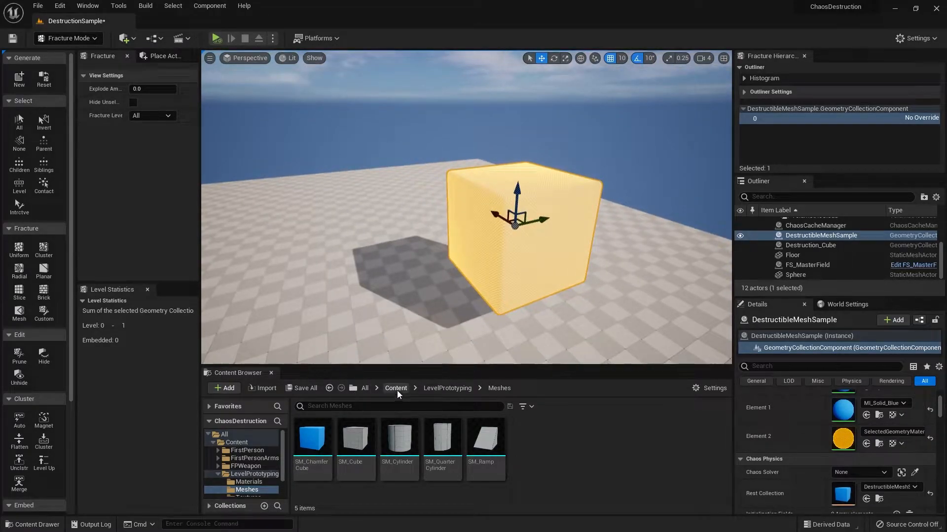
left_click(396, 389)
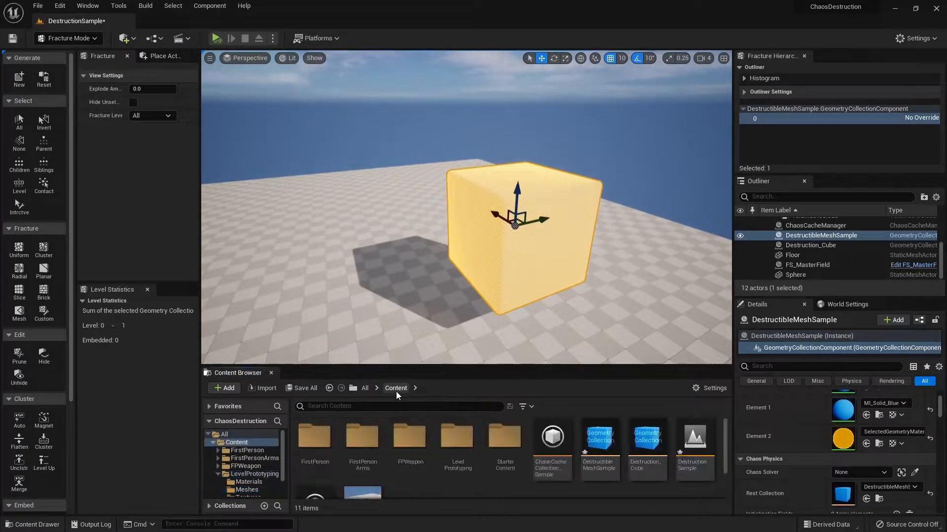
scroll(586, 425, "down", 2)
scroll(586, 425, "up", 1)
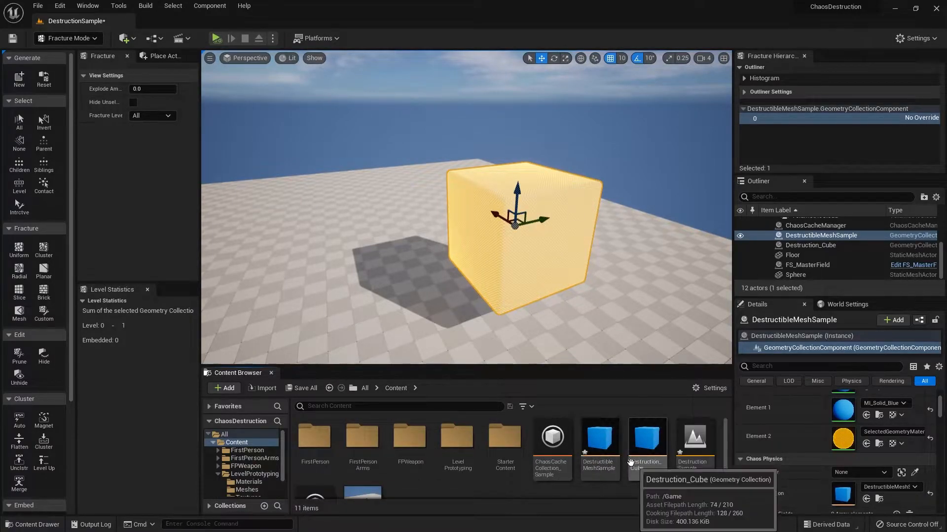
right_click_drag(585, 307, 598, 320)
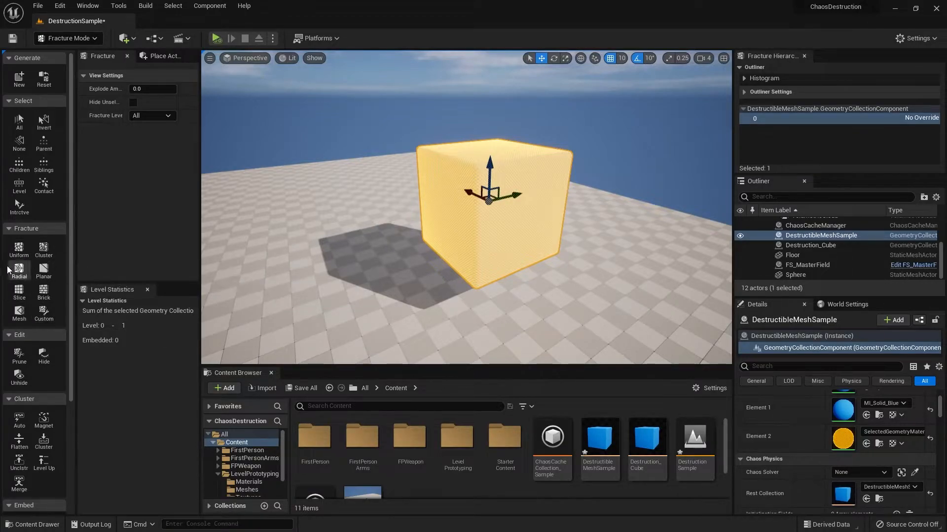
- Preview the Uniform Voronoi fracture pattern on the cube from several angles
left_click(18, 252)
right_click_drag(442, 242, 478, 238)
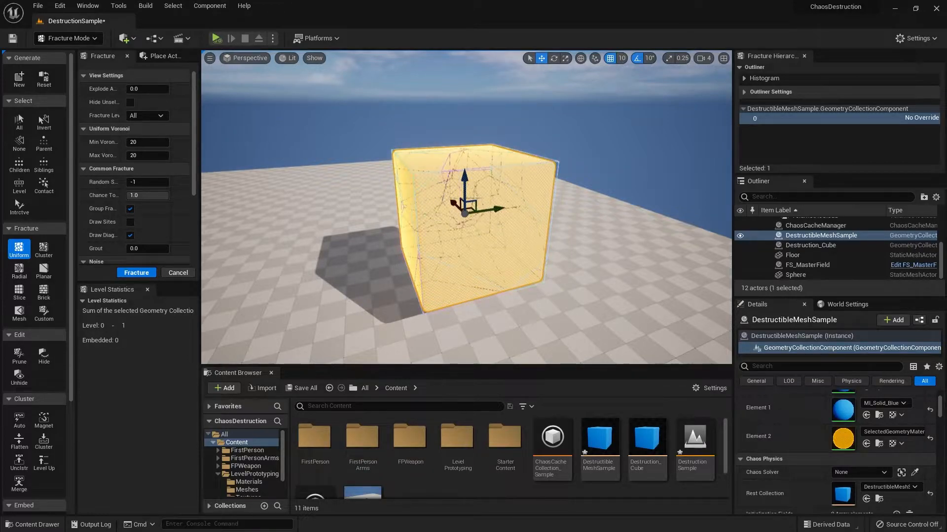
key("a")
right_click_drag(476, 238, 532, 236)
right_click_drag(410, 251, 402, 250)
key("s")
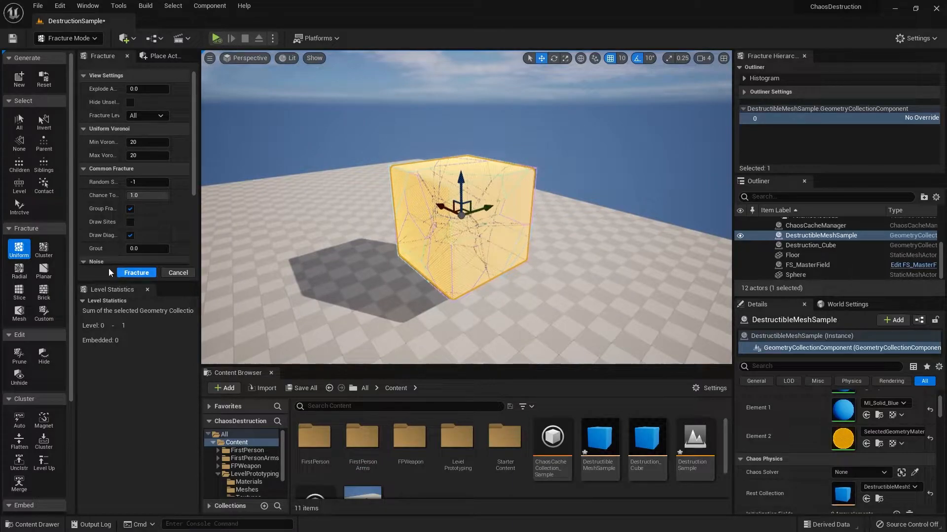
- Preview the Cluster Voronoi fracture pattern on the cube and inspect it from different sides
left_click(44, 249)
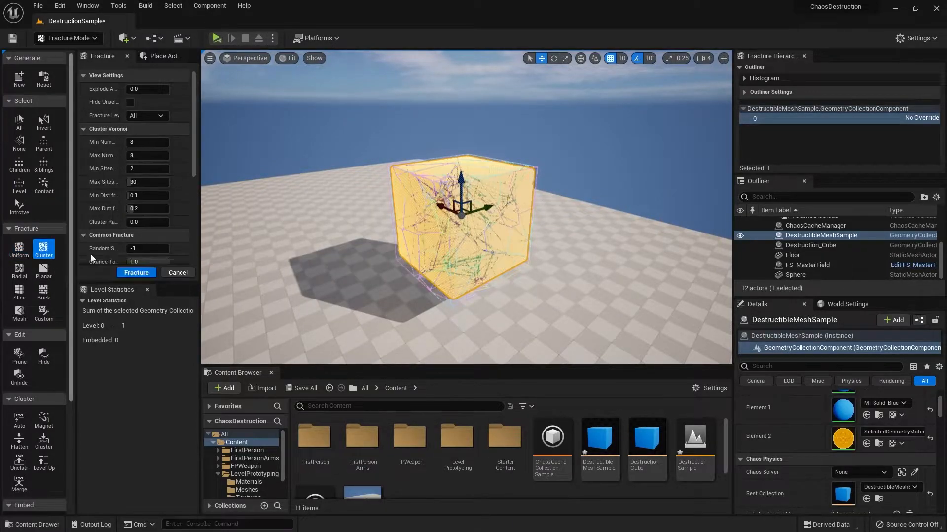
key("w")
key("a")
right_click_drag(466, 207, 502, 214)
key("d")
key("s")
right_click_drag(395, 203, 437, 207)
key("s")
key("a")
key("w")
key("a")
right_click_drag(380, 226, 314, 242)
key("s")
key("d")
key("e")
right_click_drag(430, 207, 442, 209)
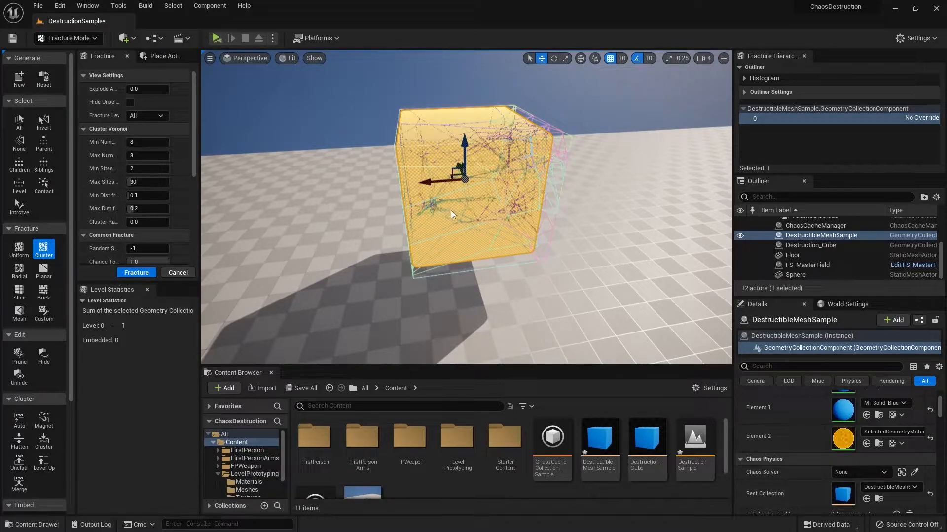
- Preview the Radial Voronoi fracture pattern on the cube from above and from the side
left_click(15, 277)
right_click_drag(385, 193, 444, 274)
mouse_move(377, 176)
right_mouse_down()
mouse_move(409, 180)
mouse_move(376, 176)
right_mouse_up()
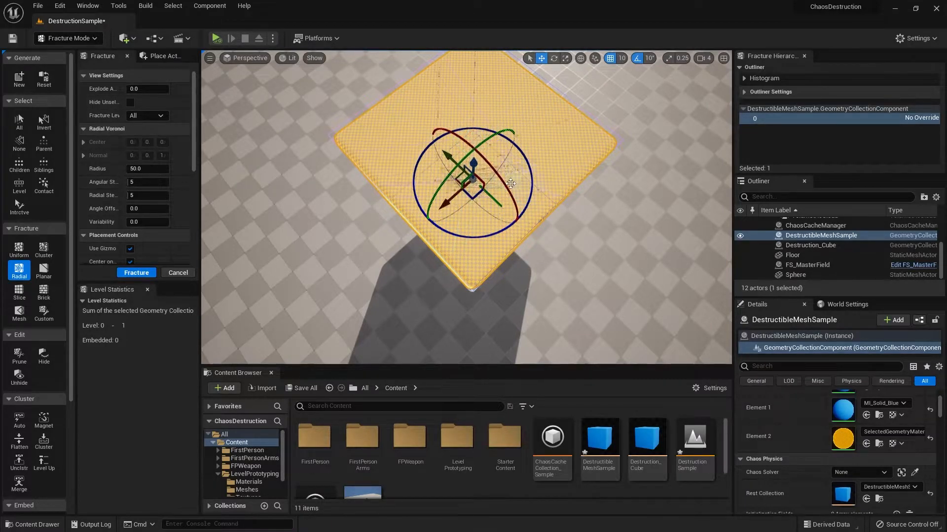
right_click_drag(538, 246, 444, 161)
- Try adjusting the cube's transform in the viewport and undo the changes
left_click_drag(528, 203, 478, 209)
key("r")
key("ctrl+z")
key("ctrl+z")
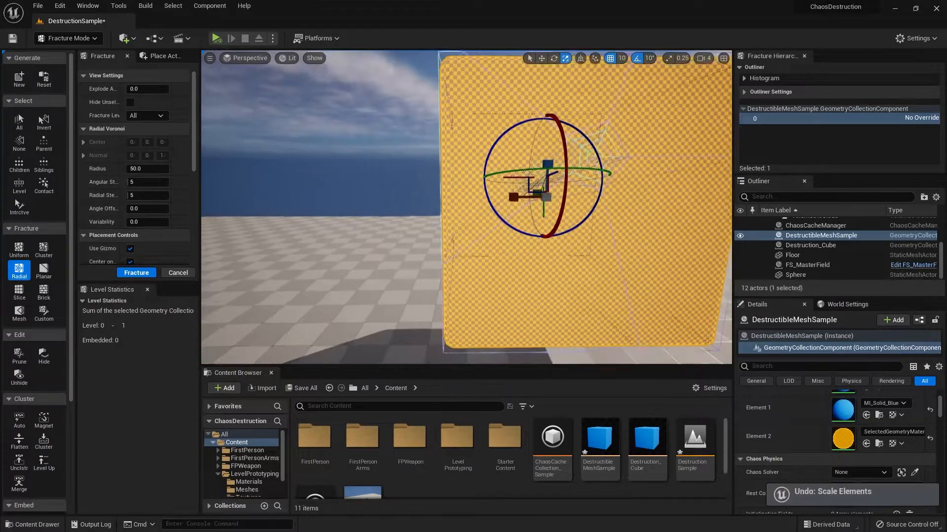
- Increase the Radial Voronoi radius to about 122.84 and inspect the web-like pattern on the cube
scroll(109, 197, "down", 1)
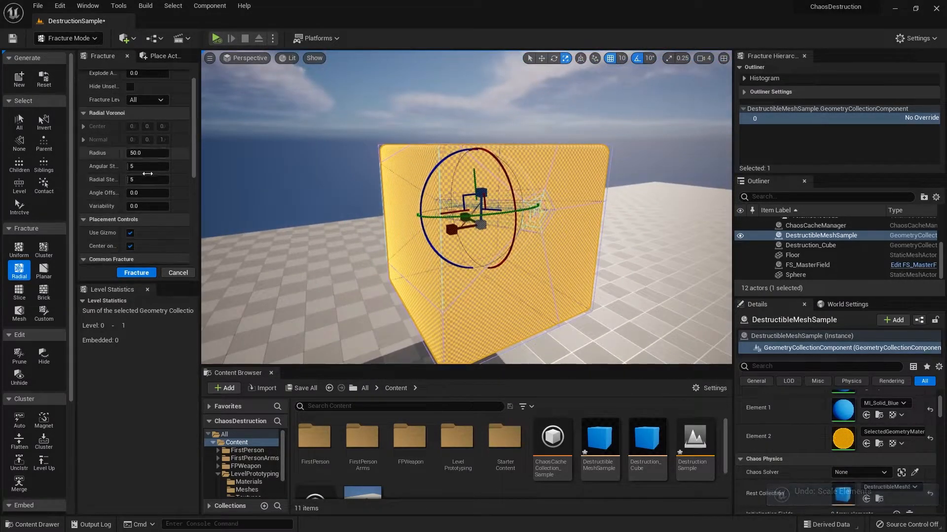
scroll(103, 148, "up", 1)
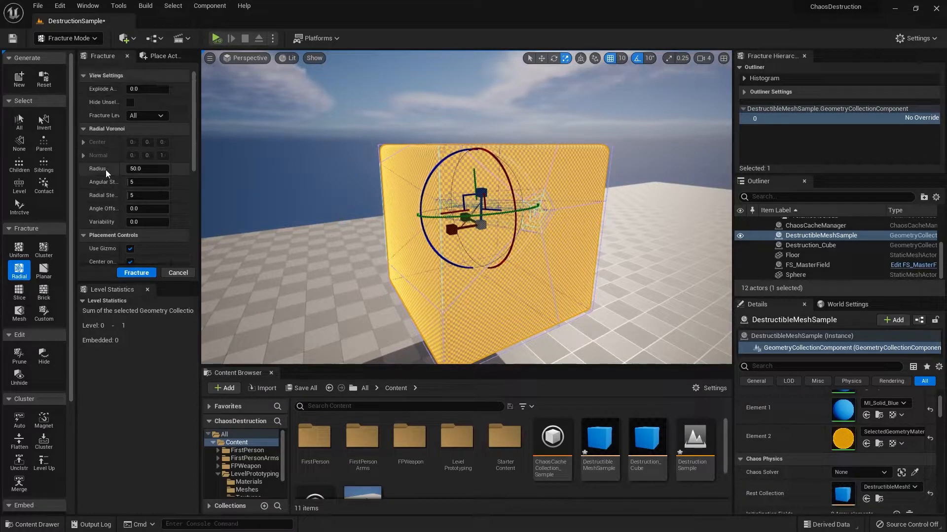
left_click_drag(138, 171, 188, 171)
left_click_drag(153, 169, 144, 169)
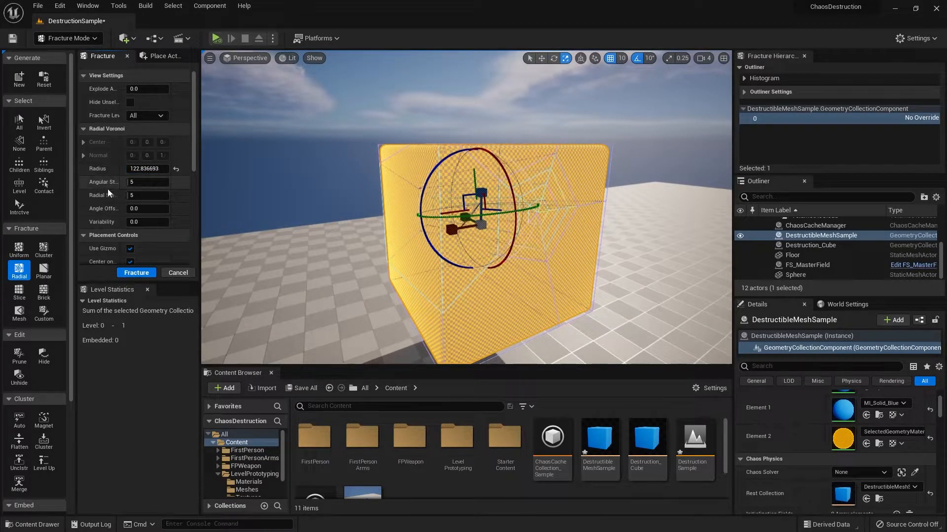
key("w")
right_click_drag(546, 238, 523, 244)
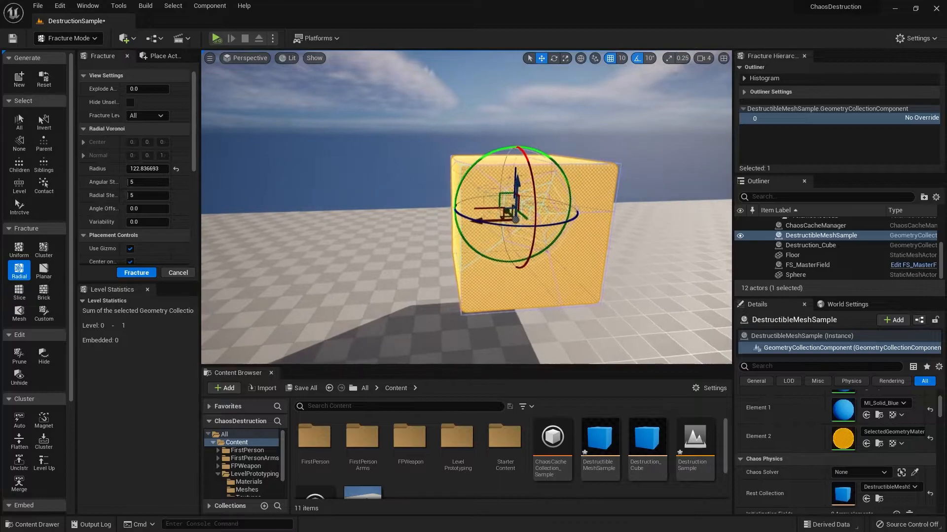
- Try the Planar fracture tool on the cube and examine its cutting plane gizmo from several sides
left_click(44, 273)
right_click_drag(450, 223, 457, 221)
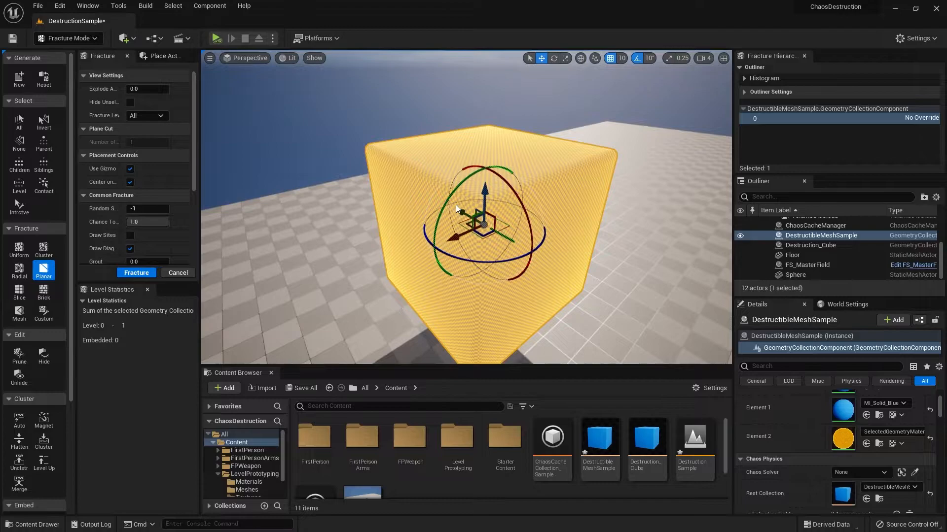
right_click_drag(525, 180, 525, 207)
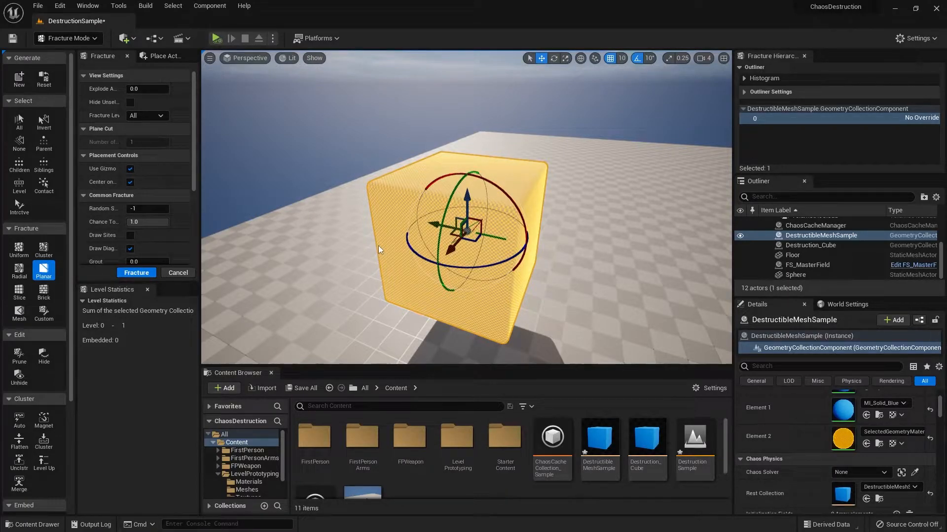
right_click_drag(539, 230, 626, 223)
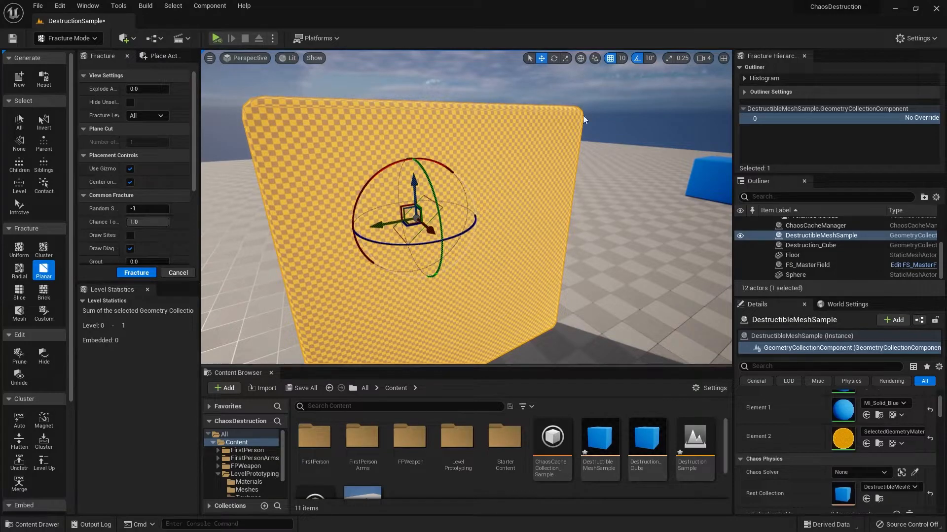
right_click_drag(469, 205, 290, 222)
- Try the Slice fracture tool on the cube with Slices X and Slices Y set to 1
left_click(19, 299)
right_click_drag(509, 196, 506, 196)
right_click_drag(567, 168, 490, 182)
left_click(147, 142)
type("1")
mouse_move(138, 160)
left_mouse_down()
mouse_move(126, 160)
mouse_move(160, 169)
mouse_move(143, 169)
left_mouse_up()
right_click_drag(306, 207, 320, 187)
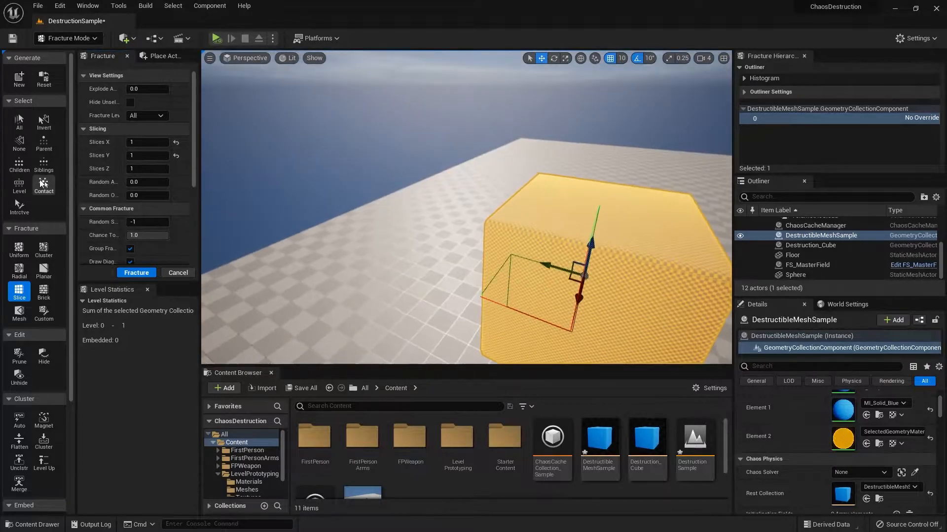
key("f")
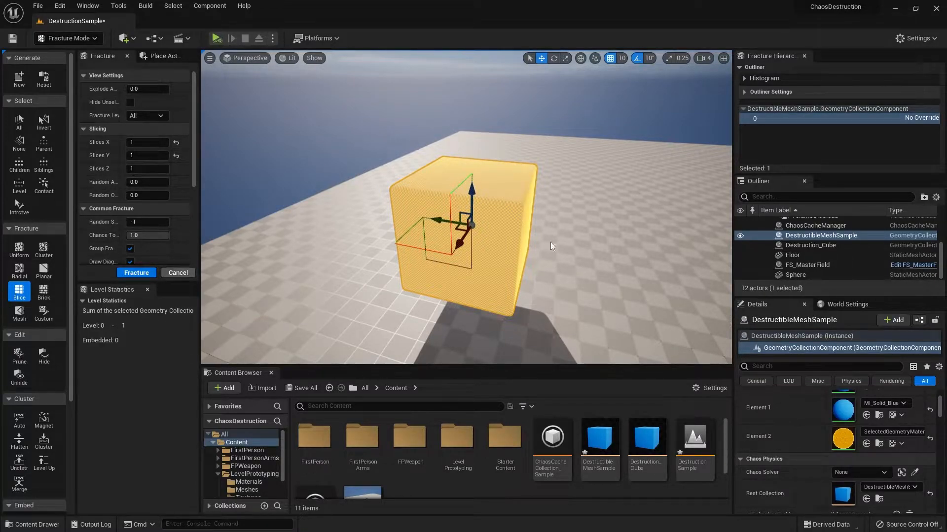
right_click_drag(460, 240, 430, 225)
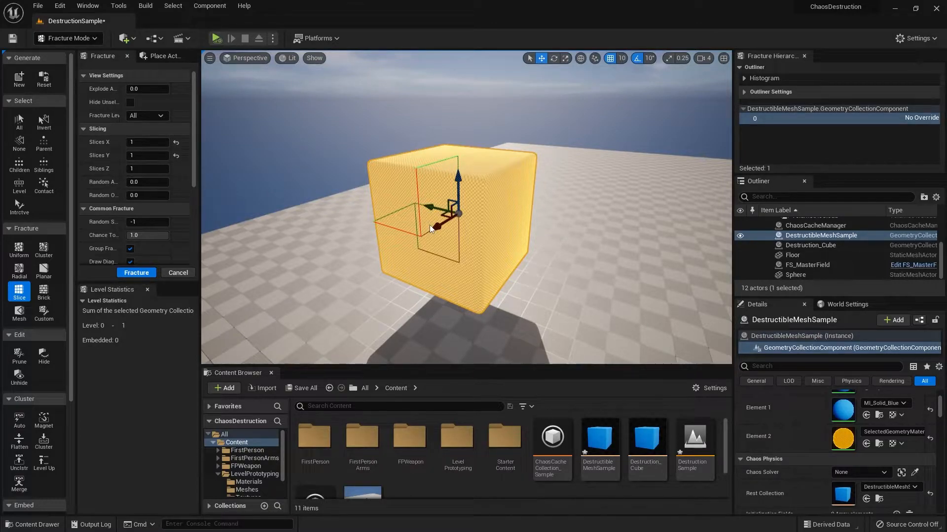
- Preview the Brick fracture pattern on the cube and view the Mesh cut options
left_click(44, 294)
mouse_move(460, 173)
right_mouse_down()
mouse_move(444, 184)
mouse_move(473, 200)
mouse_move(463, 173)
right_mouse_up()
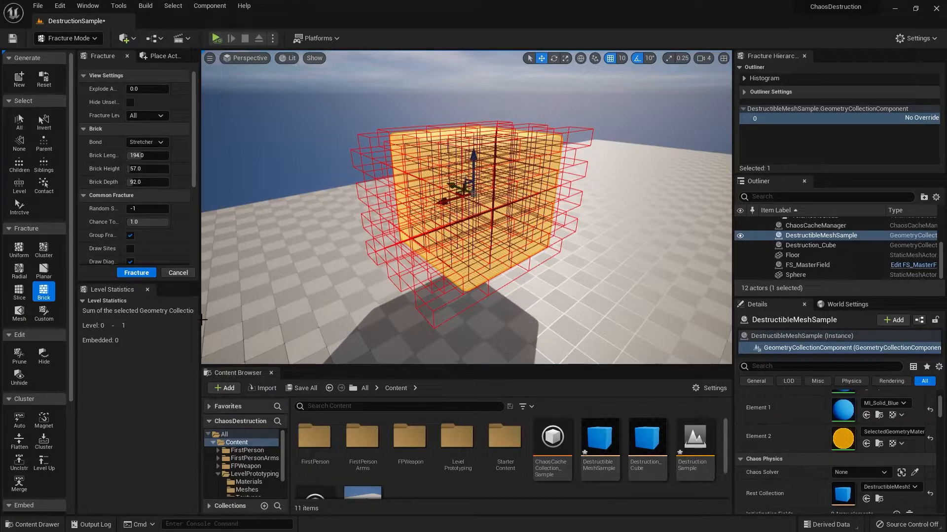
left_click(18, 319)
right_click_drag(444, 197, 538, 208)
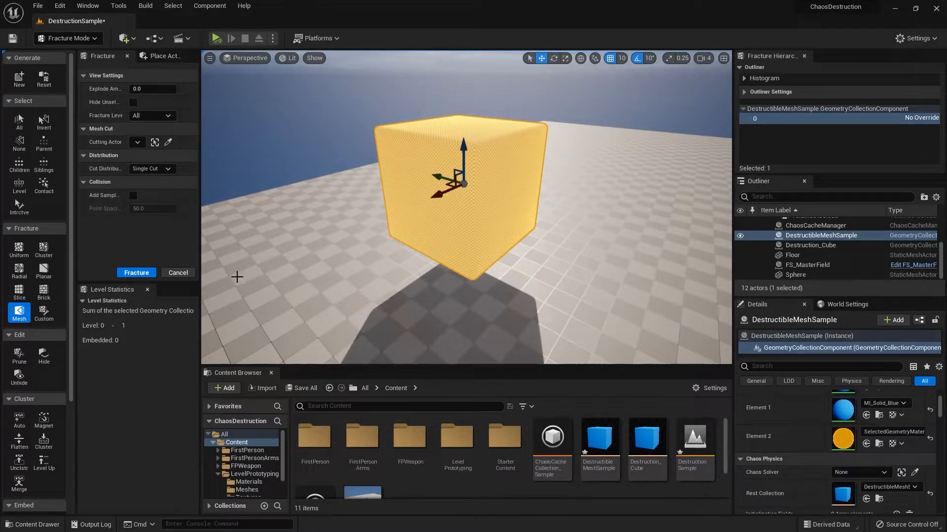
- Preview the Custom Voronoi fracture on the cube with its placement gizmo and live site options
left_click(44, 313)
right_click_drag(570, 222, 584, 236)
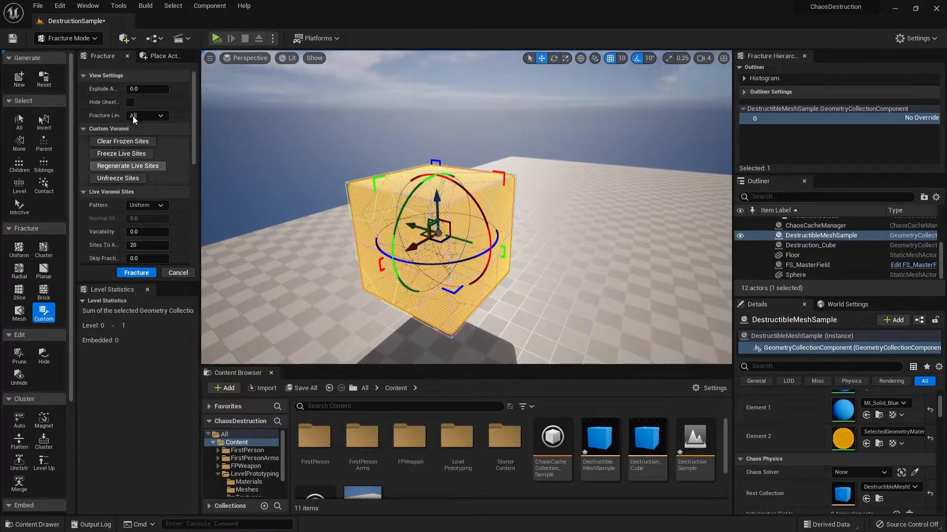
right_click_drag(466, 246, 478, 181)
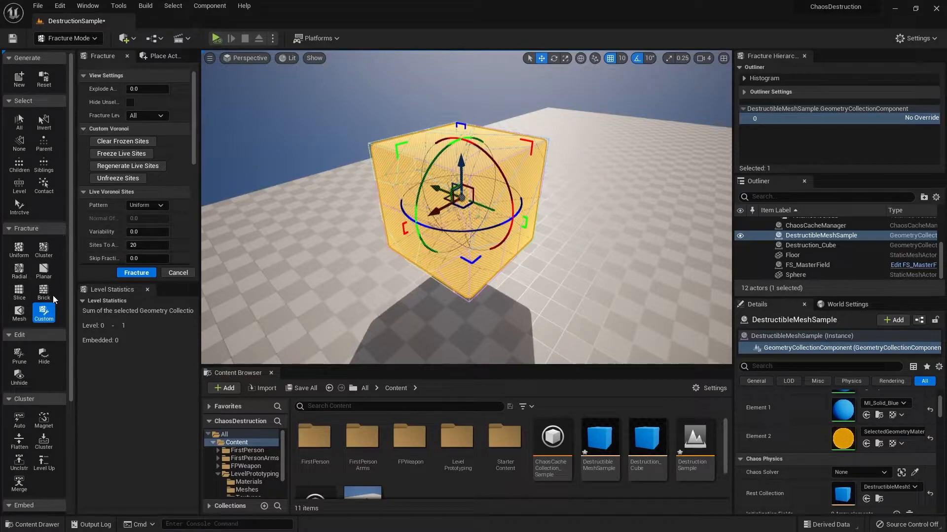
- Switch the cube to the Uniform Voronoi fracture tool and inspect its cut preview
left_click(19, 249)
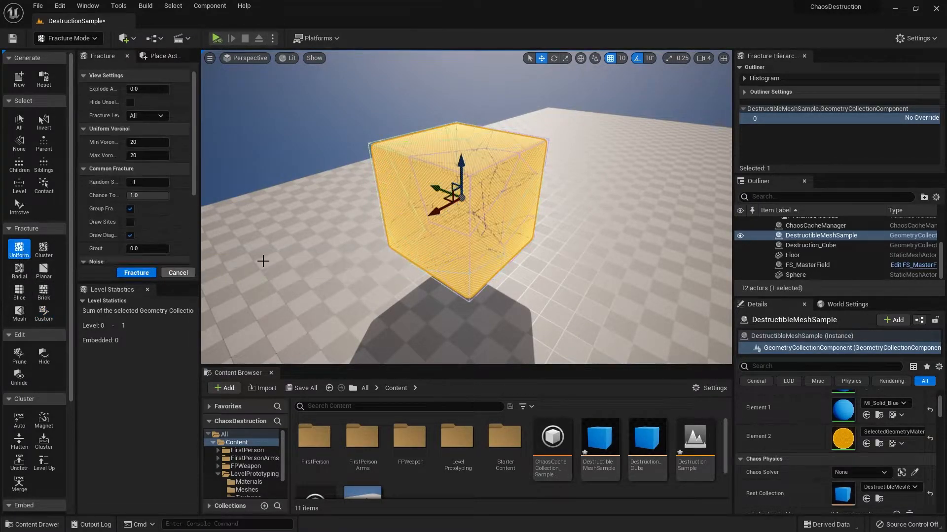
mouse_move(524, 211)
right_mouse_down()
mouse_move(520, 194)
mouse_move(524, 211)
right_mouse_up()
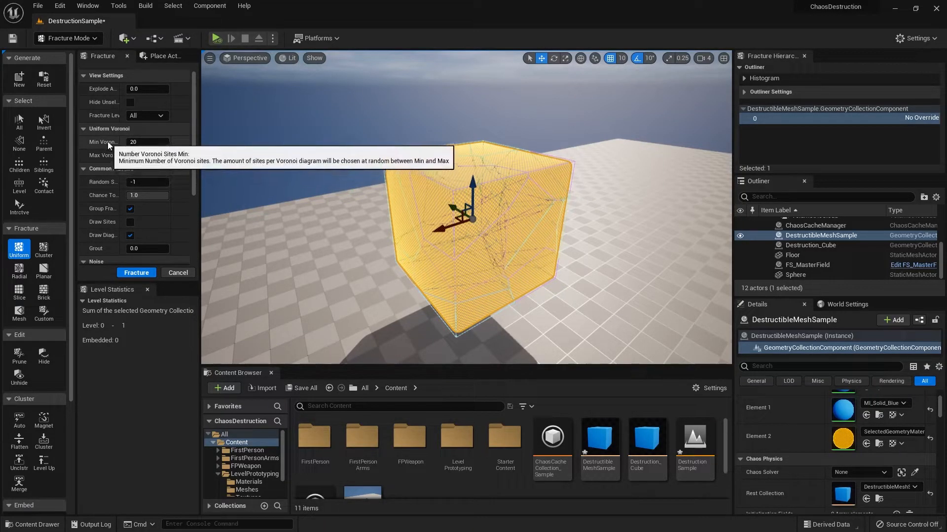
right_click_drag(510, 263, 473, 262)
- Try a minimum of 2 Voronoi sites with maximums of 2 and 5, inspecting the cut preview around the cube
left_click(148, 140)
left_click(145, 155)
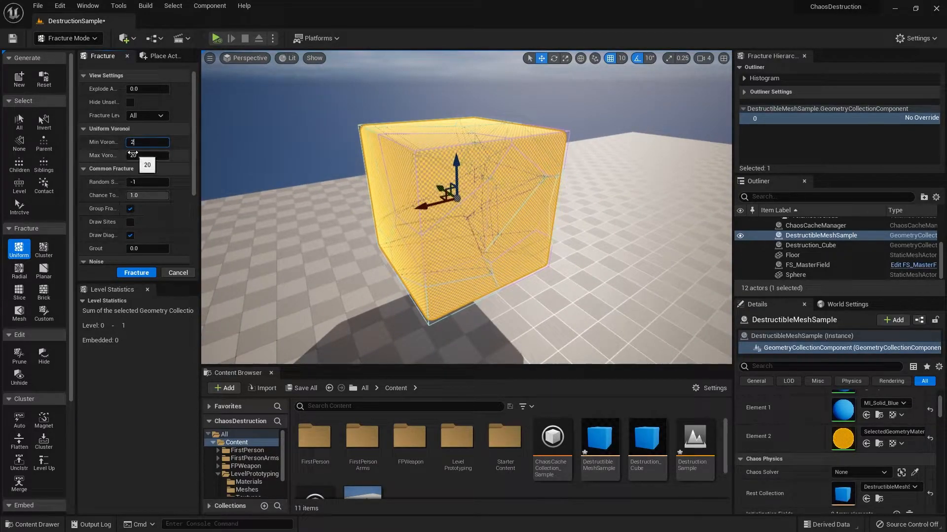
key("Return")
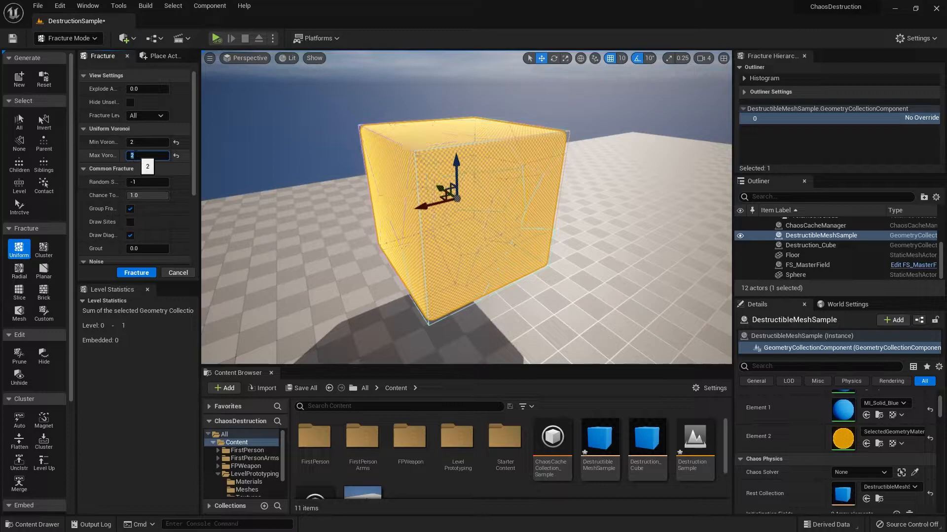
right_click_drag(375, 207, 378, 247)
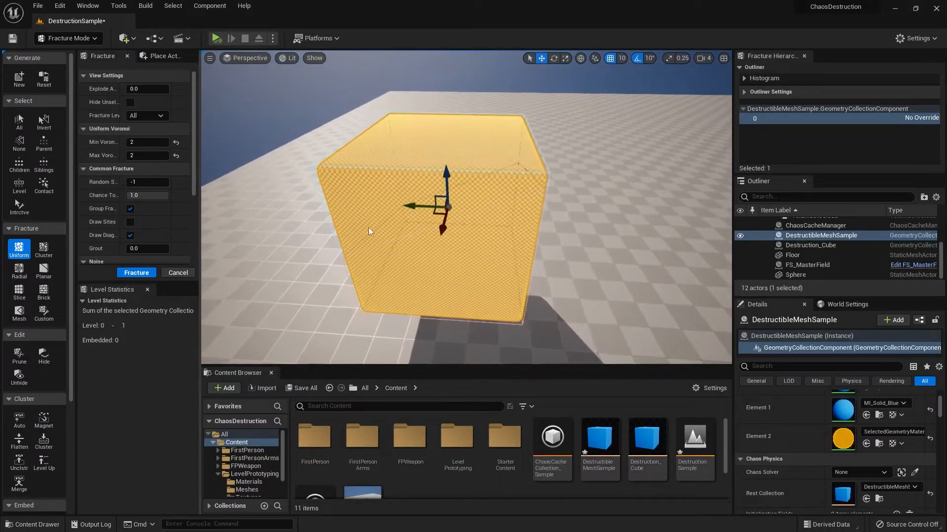
right_click_drag(529, 197, 444, 204)
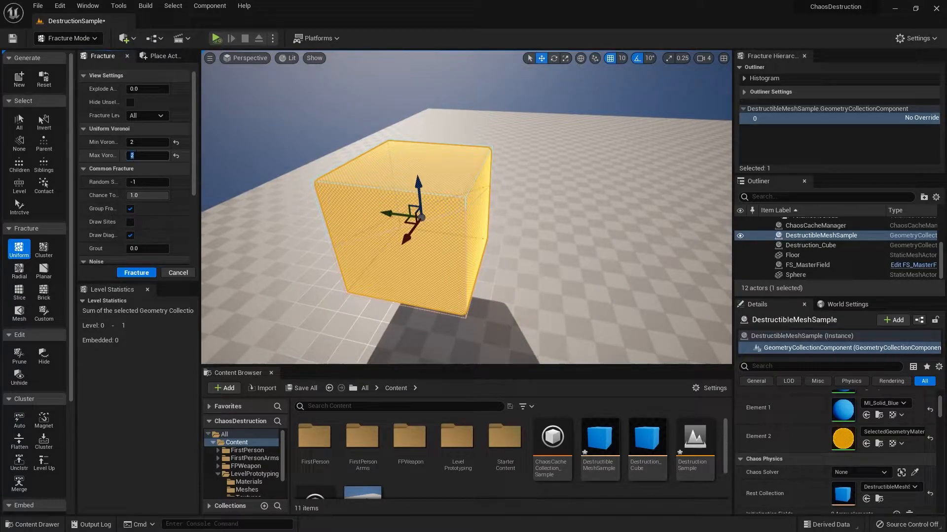
mouse_move(474, 269)
right_mouse_down()
mouse_move(439, 251)
mouse_move(474, 269)
right_mouse_up()
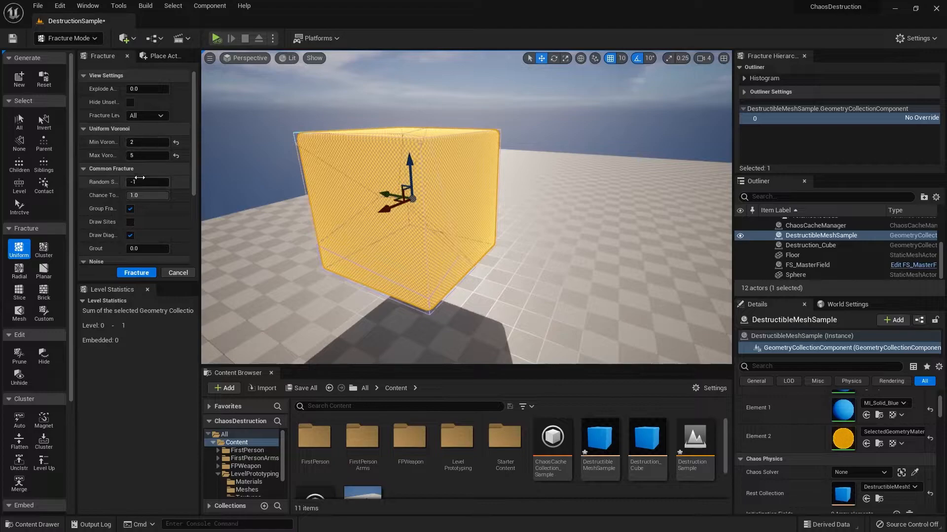
left_click(448, 252)
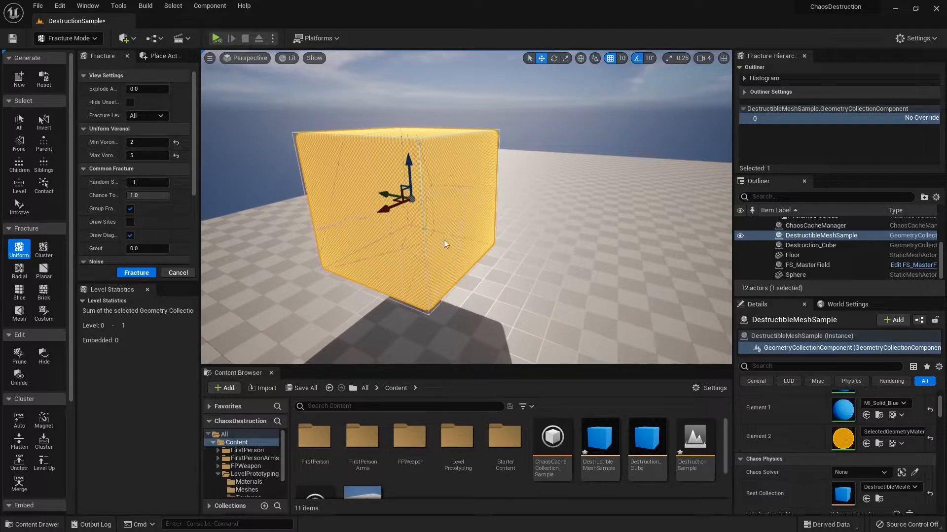
right_click_drag(443, 240, 424, 121)
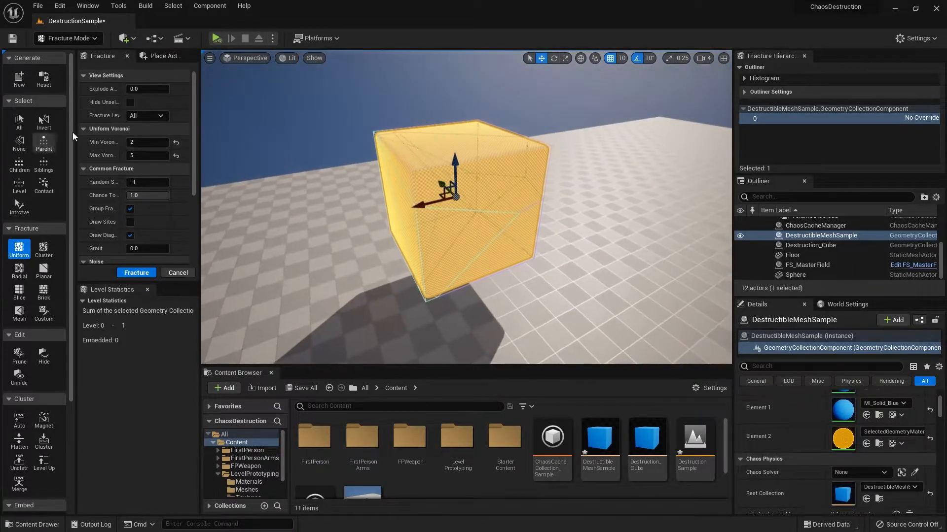
- Set both the minimum and maximum number of Voronoi sites to 30 and inspect the denser cut pattern
left_click(139, 144)
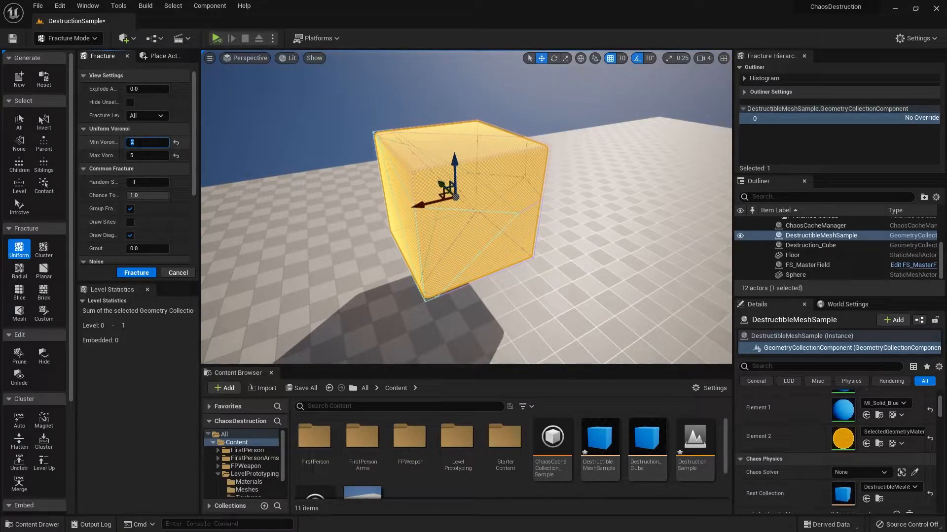
type("30")
key("Tab")
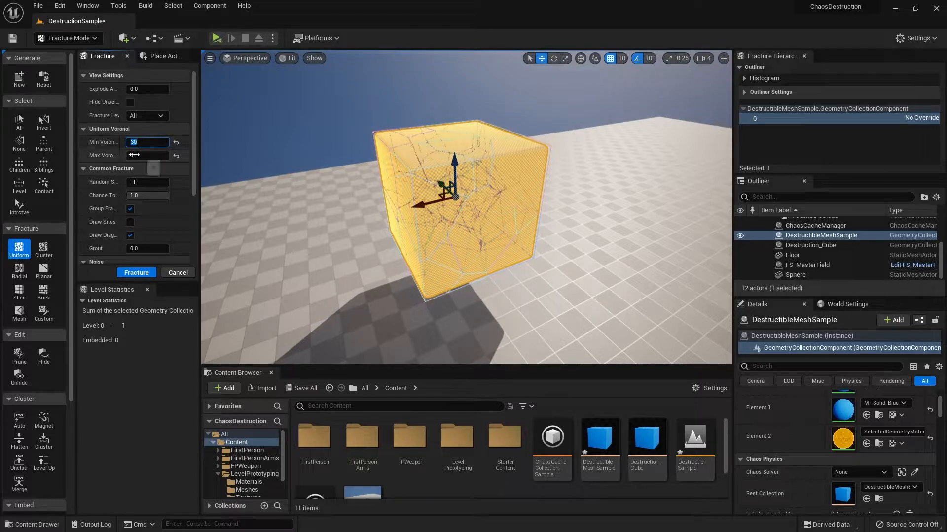
key("Return")
right_click_drag(420, 131, 321, 111)
right_click_drag(454, 212, 355, 212)
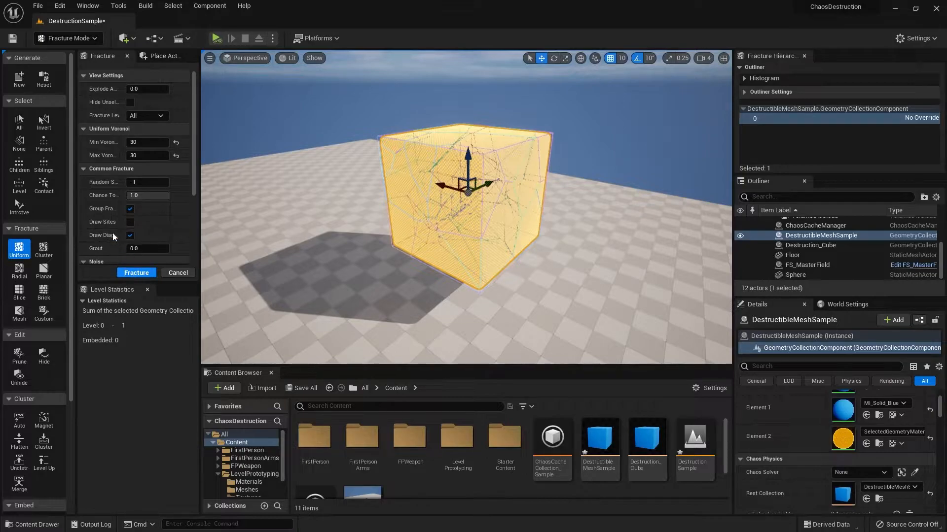
- Set the fracture noise amplitude and frequency to 0 and apply the Uniform fracture to the cube
scroll(119, 241, "down", 5)
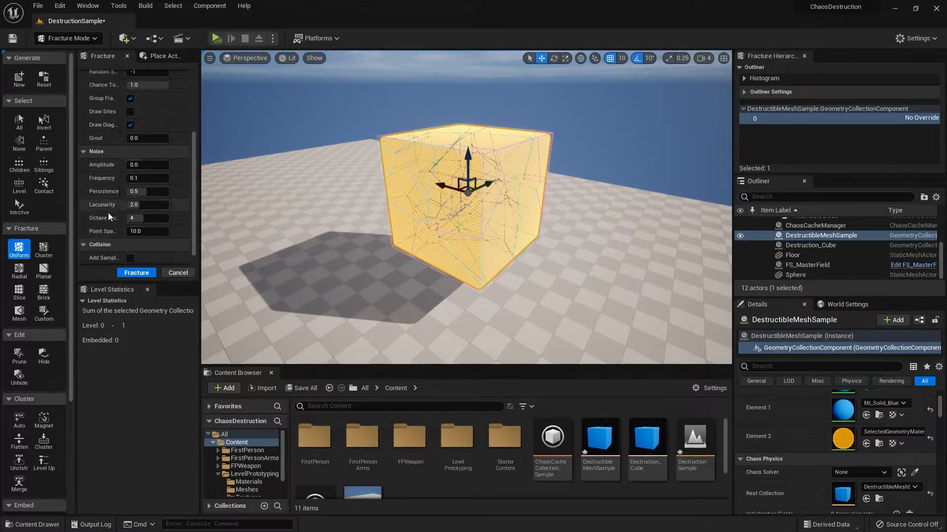
mouse_move(134, 165)
left_mouse_down()
mouse_move(148, 166)
mouse_move(134, 165)
mouse_move(146, 179)
left_mouse_up()
left_click(149, 179)
type("0")
key("Return")
left_click(142, 165)
type("0")
key("Return")
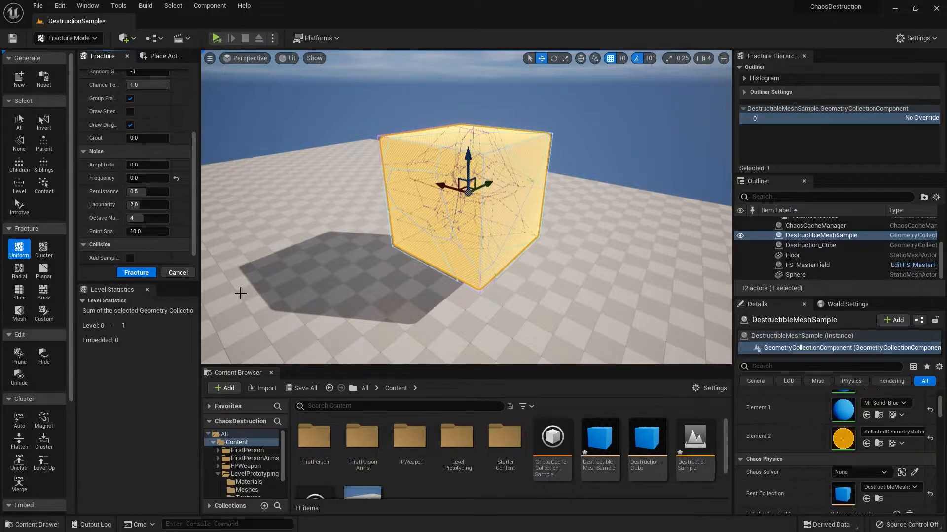
left_click(139, 272)
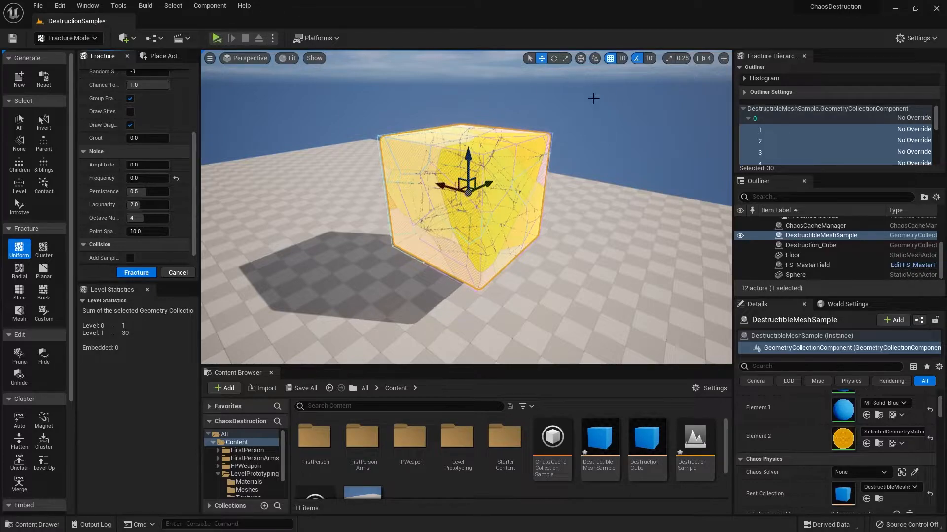
- Preview the fractured pieces spread apart with an explode amount of 0.88, and bring them back together at 0.01
left_click_drag(193, 178, 190, 117)
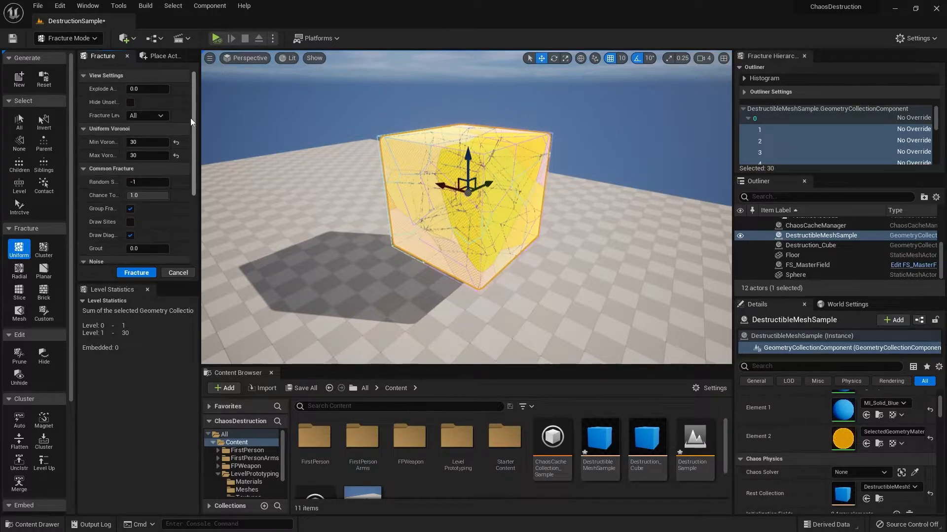
left_click(147, 89)
mouse_move(147, 89)
left_mouse_down()
mouse_move(168, 89)
mouse_move(127, 89)
mouse_move(163, 89)
left_mouse_up()
mouse_move(328, 183)
right_mouse_down()
mouse_move(353, 207)
mouse_move(328, 184)
right_mouse_up()
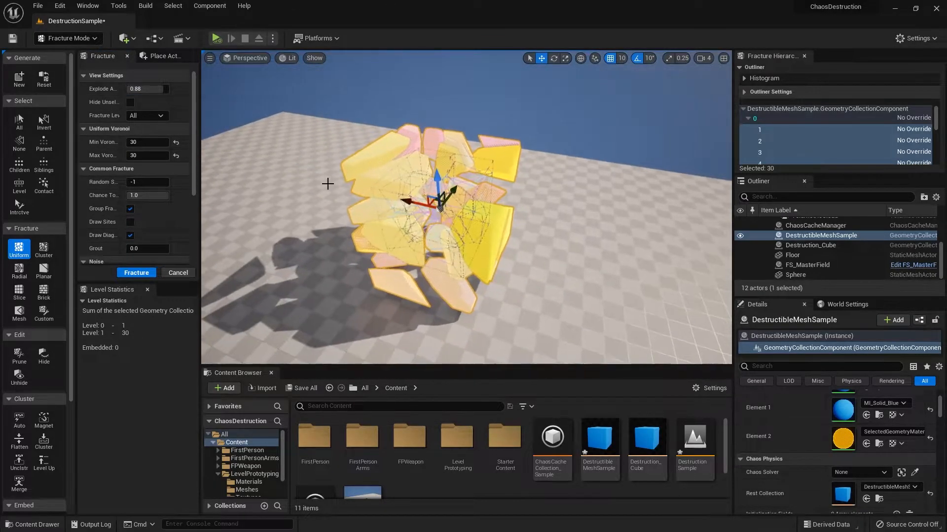
left_click_drag(162, 89, 128, 90)
right_click_drag(315, 172, 284, 167)
right_click_drag(466, 207, 625, 258)
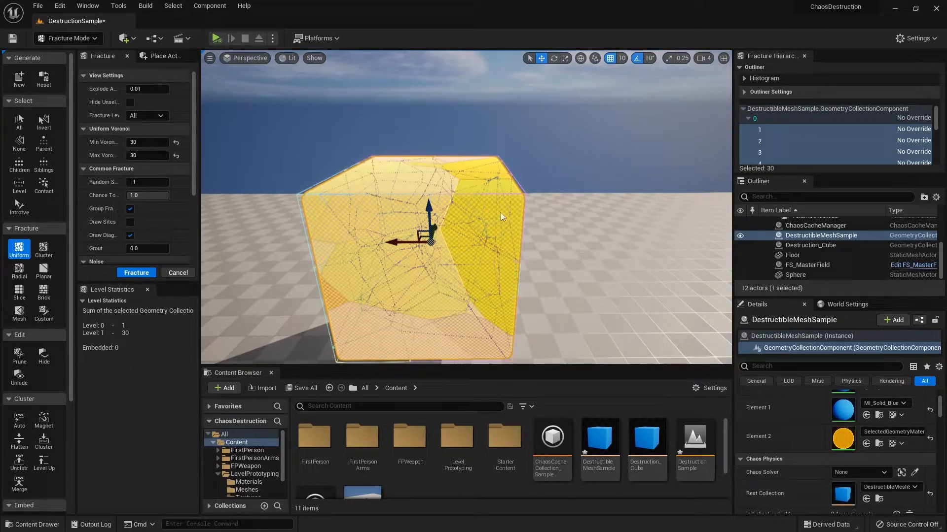
- Select the large green piece on the cube's side, reset the explode amount to 0, and fracture that piece again with the Uniform settings
left_click(485, 216)
right_click_drag(486, 217, 493, 242)
left_click(523, 182)
right_click_drag(522, 183, 360, 187)
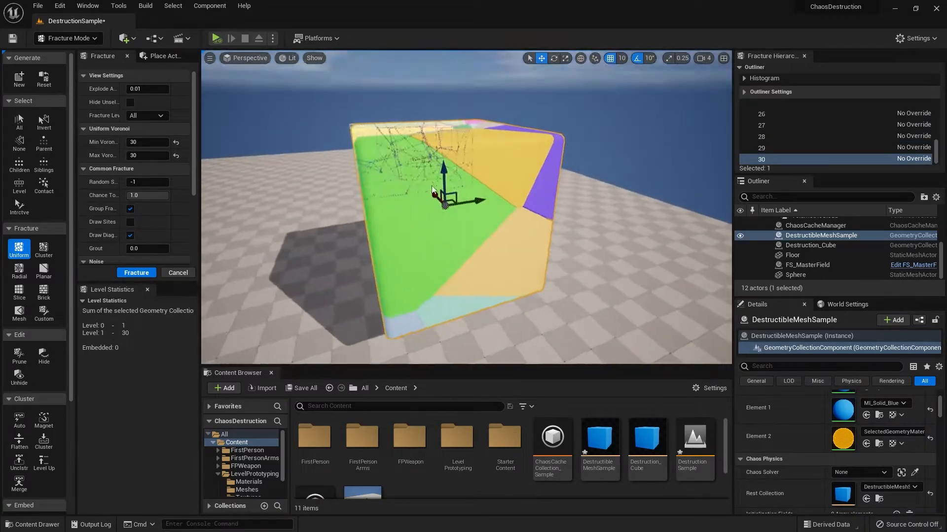
left_click(421, 255)
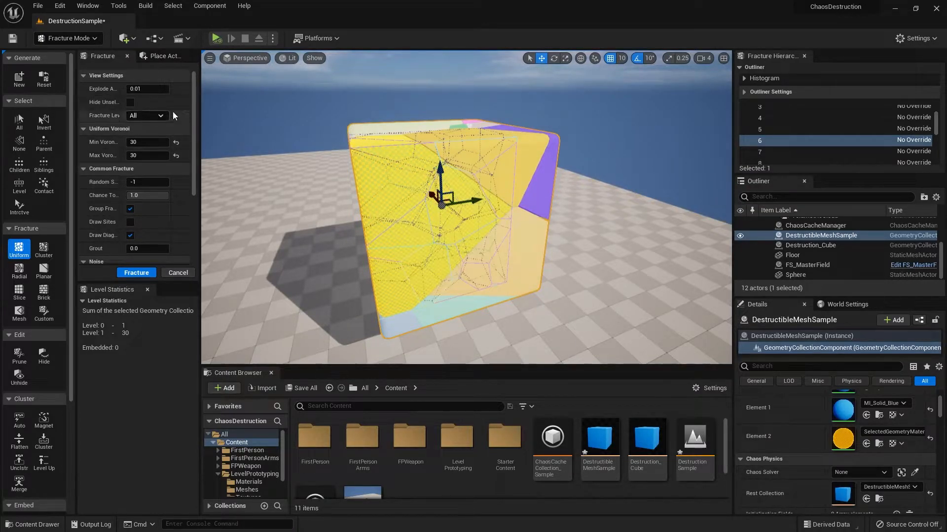
left_click_drag(165, 91, 159, 91)
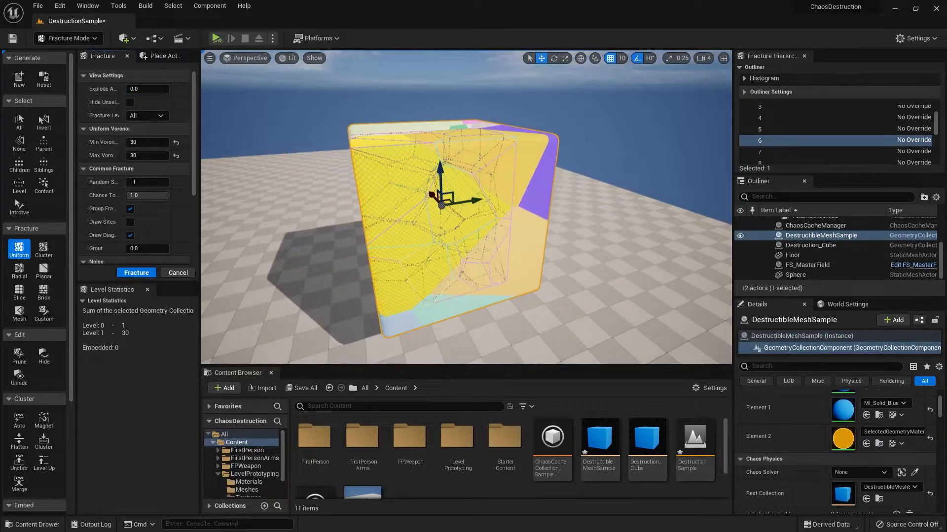
right_click_drag(396, 206, 471, 185)
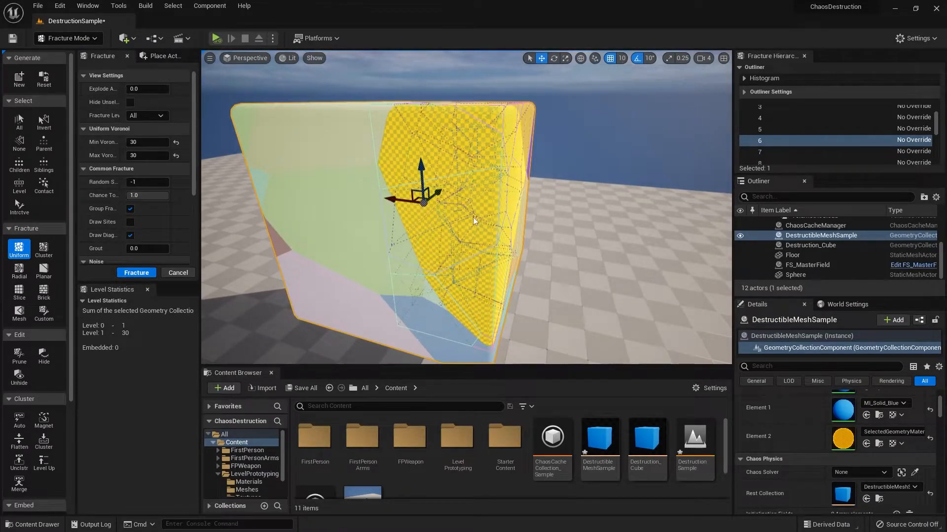
left_click(127, 274)
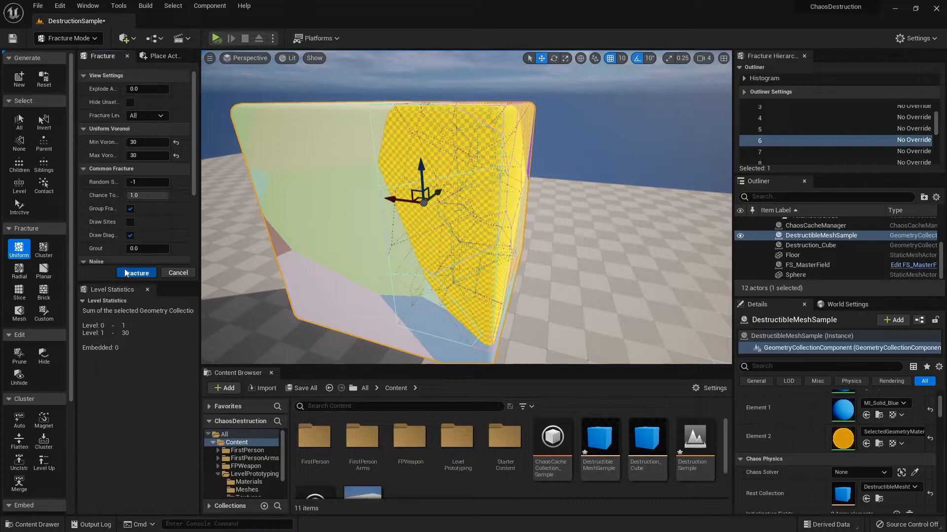
key("f")
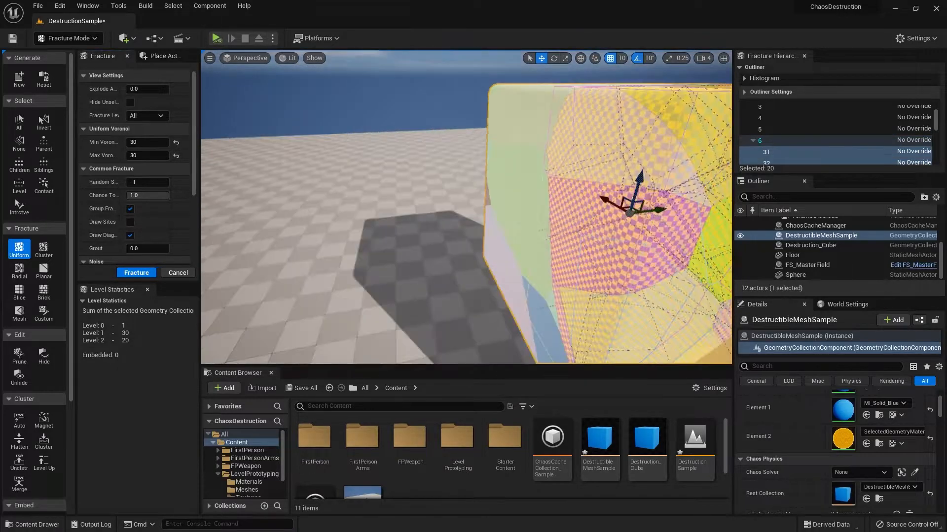
- Preview both fracture levels with an explode amount of 1.0, and return it to 0
left_click_drag(127, 90, 155, 90)
key("f")
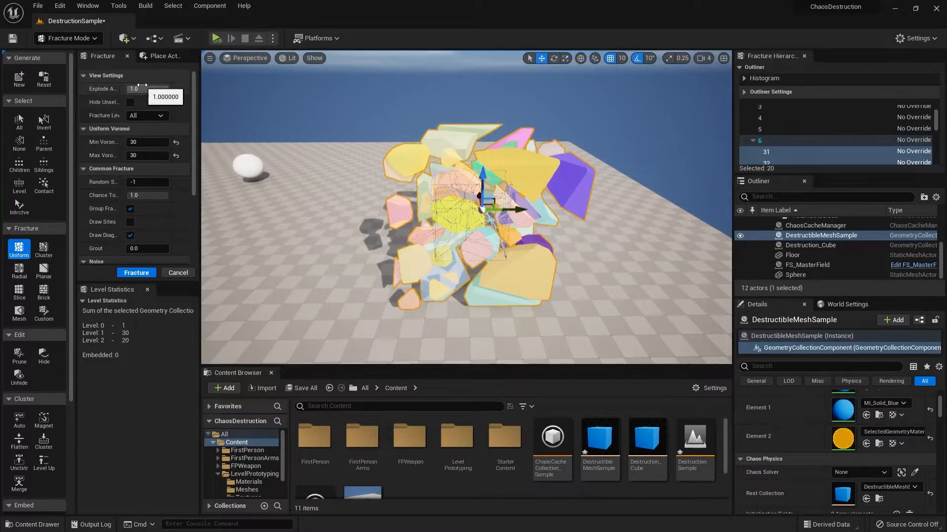
left_click_drag(148, 89, 127, 89)
right_click_drag(509, 256, 551, 214)
key("w")
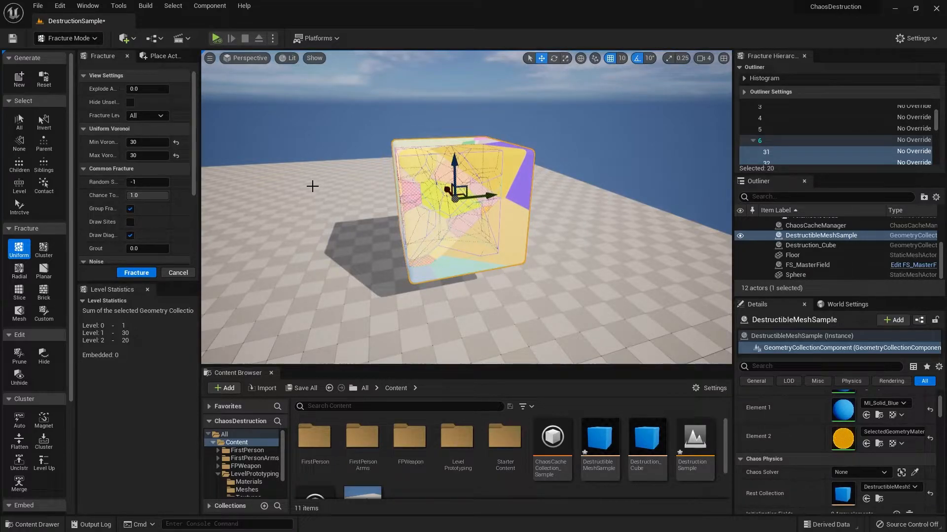
- Leave fracture editing for Select mode and select the fractured cube in the level
left_click(69, 38)
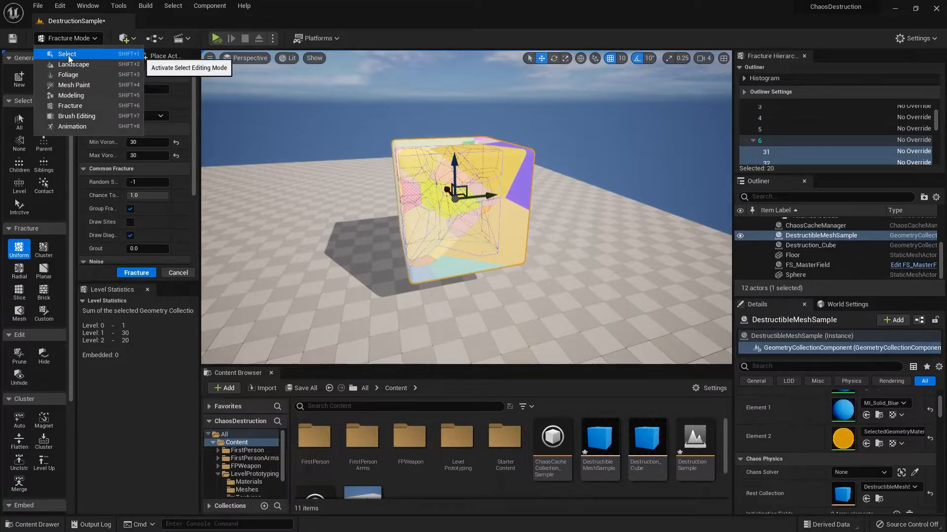
left_click(68, 55)
left_click(392, 241)
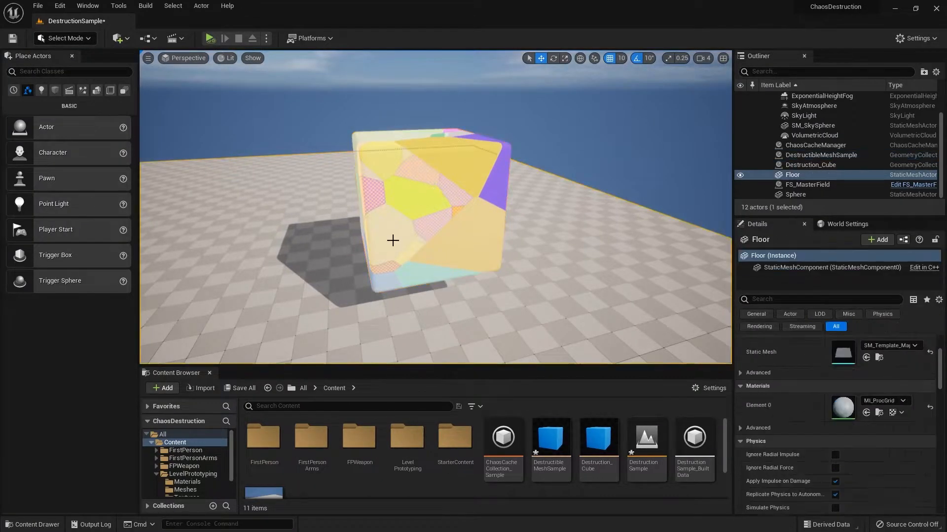
left_click(417, 246)
right_click_drag(418, 246, 456, 246)
mouse_move(539, 215)
right_mouse_down()
mouse_move(528, 212)
mouse_move(539, 215)
right_mouse_up()
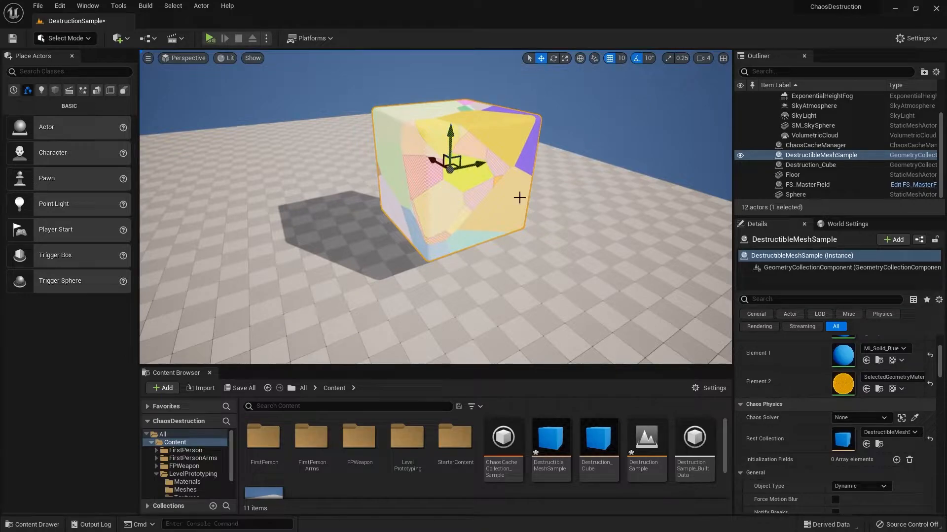
- Turn off Show Bone Colors for DestructibleMeshSample and view the cube with its assigned materials
left_click(827, 156)
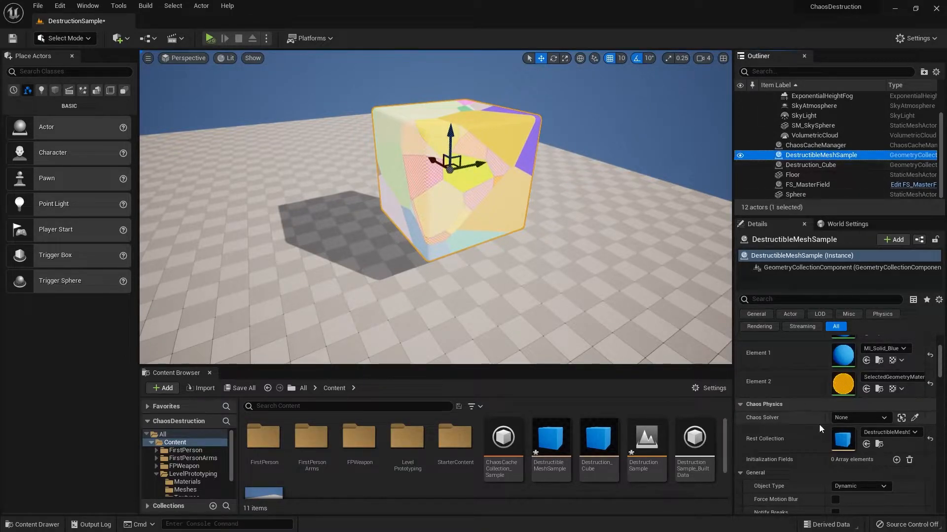
scroll(815, 423, "down", 5)
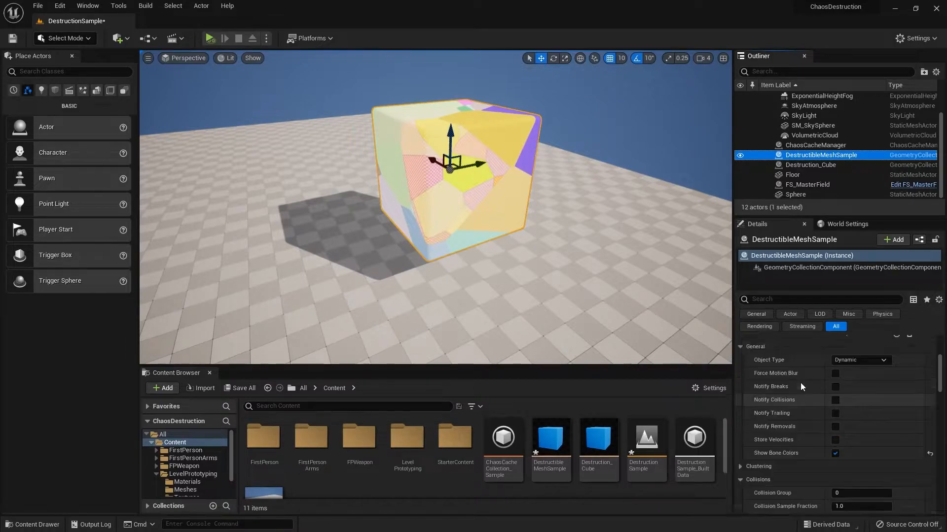
scroll(789, 382, "up", 2)
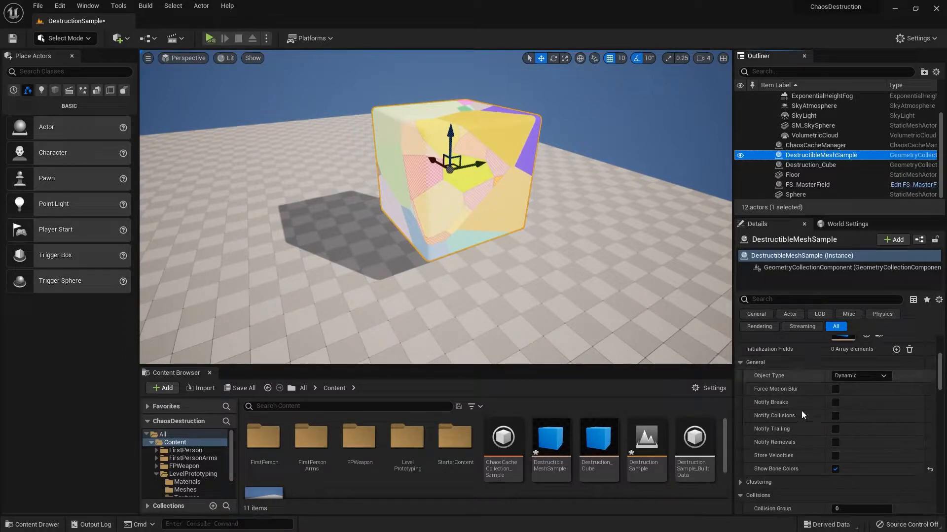
scroll(801, 405, "down", 1)
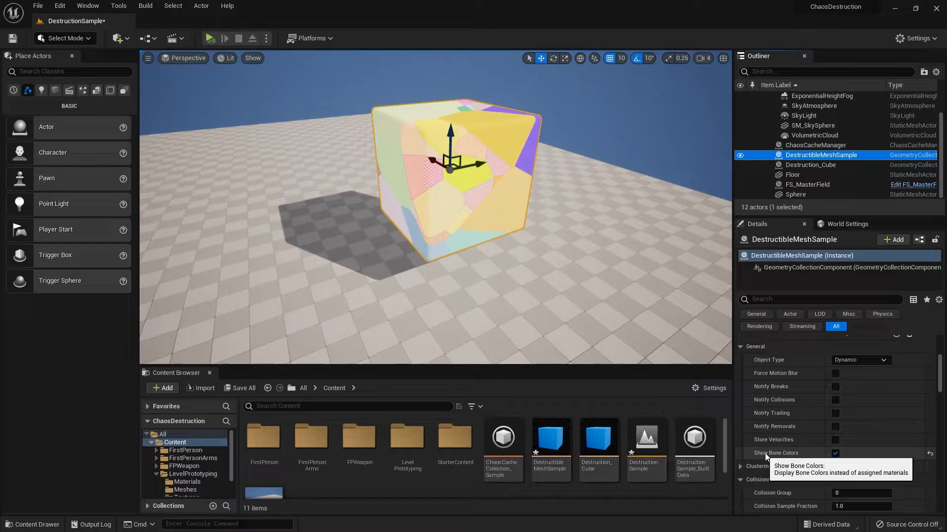
left_click(835, 453)
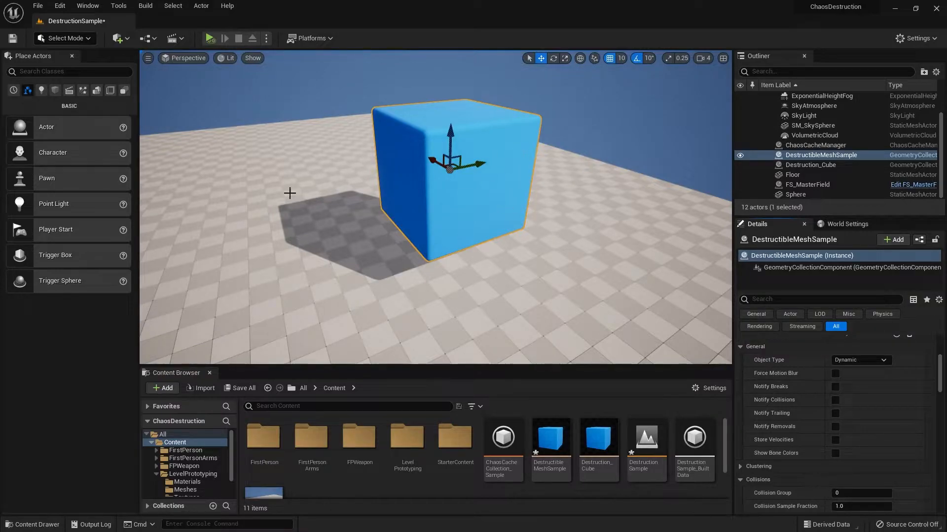
right_click_drag(463, 198, 445, 170)
right_click_drag(520, 195, 524, 195)
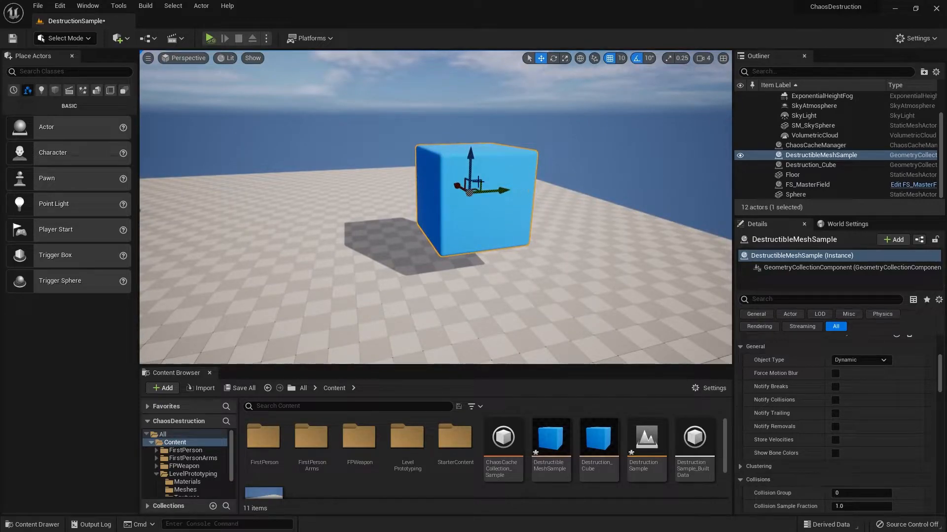
- Run a test simulation of the fractured cube, stop it, and set DestructibleMeshSample's Object Type to Sleeping
left_click(208, 38)
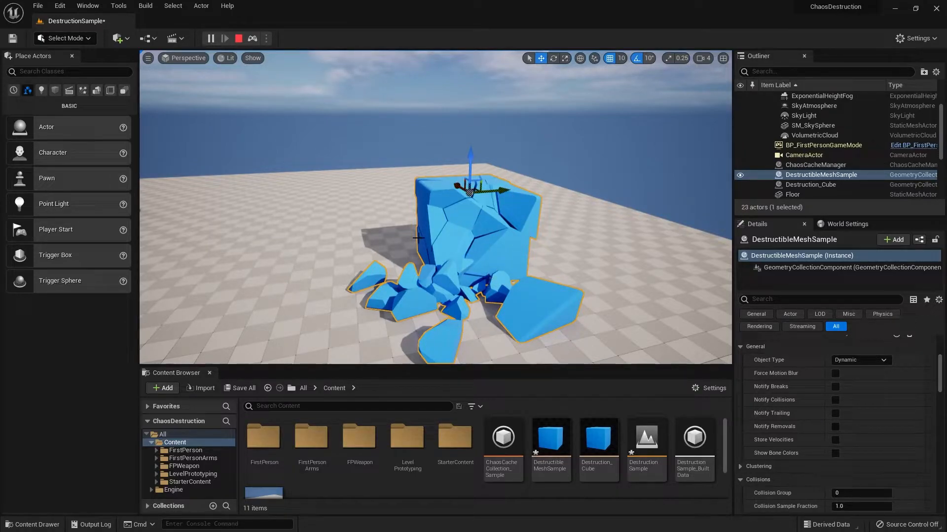
left_click(239, 38)
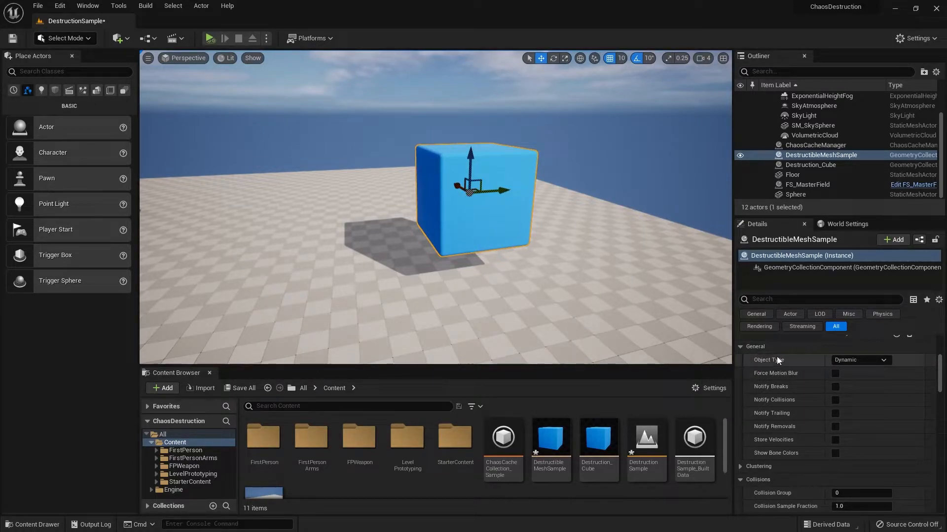
left_click(863, 361)
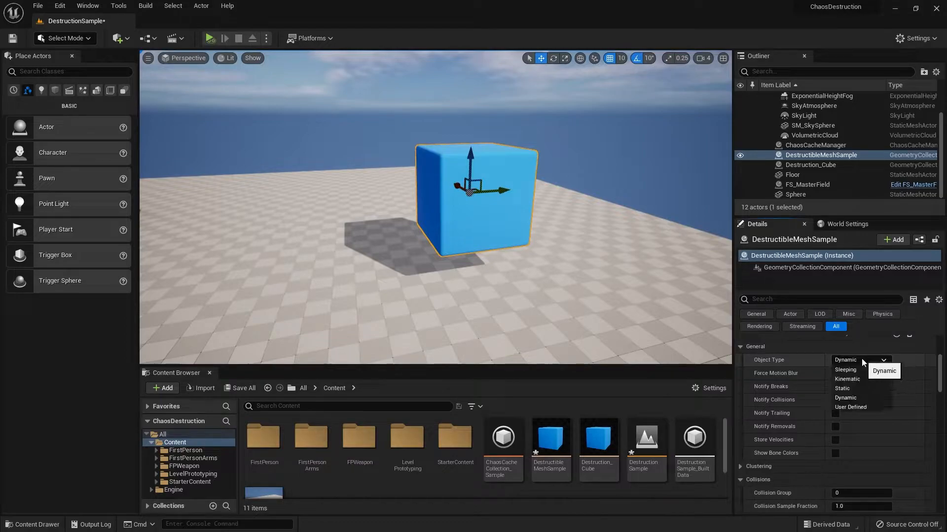
left_click(848, 371)
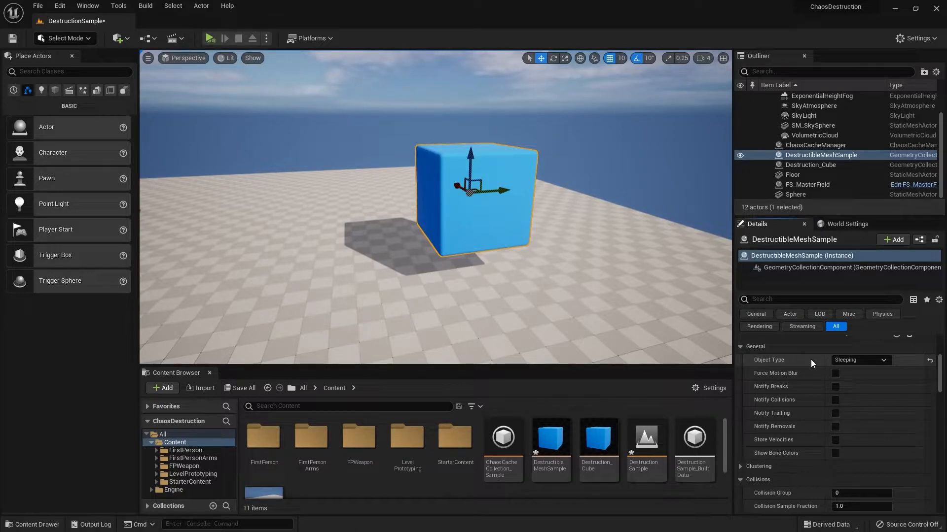
- Create a new Level Sequence asset in the Content folder
right_click_drag(518, 236, 433, 127)
key("s")
right_click_drag(487, 228, 547, 239)
right_click_drag(446, 222, 466, 257)
scroll(451, 490, "down", 2)
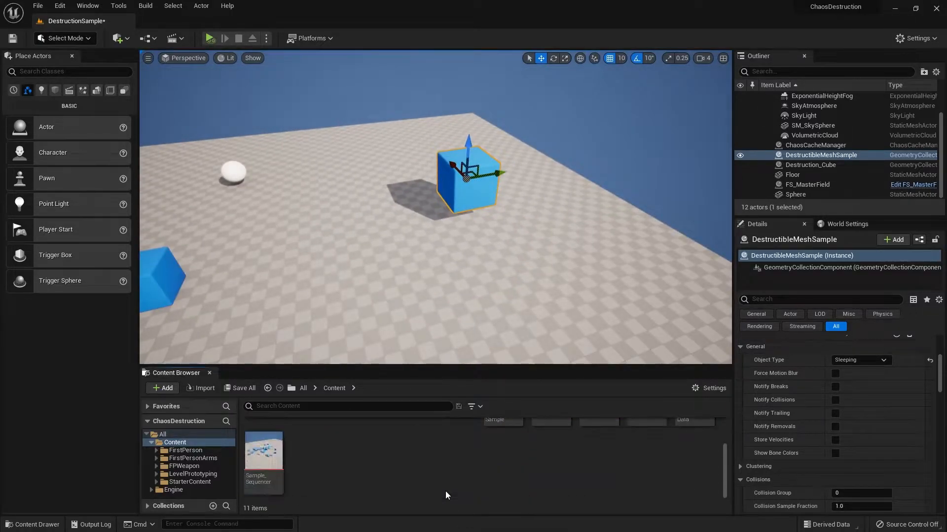
right_click(442, 467)
mouse_move(474, 295)
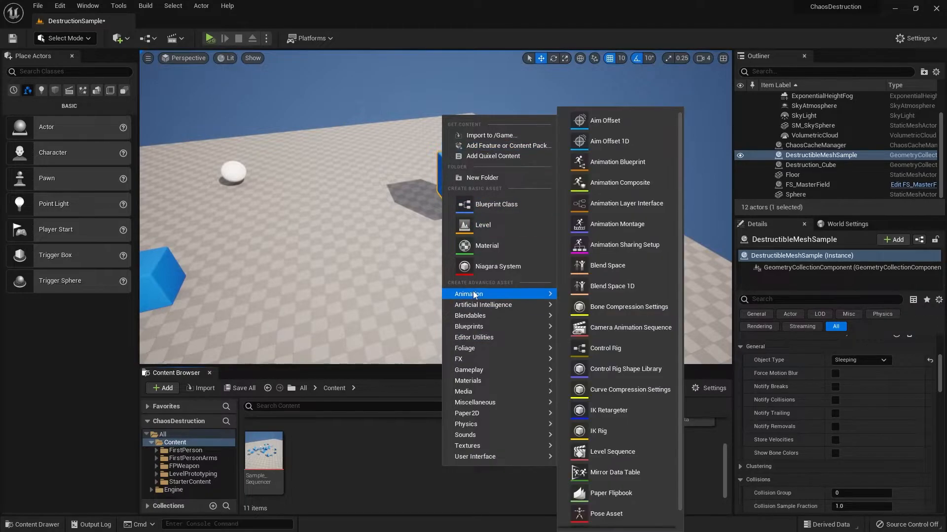
scroll(622, 365, "down", 1)
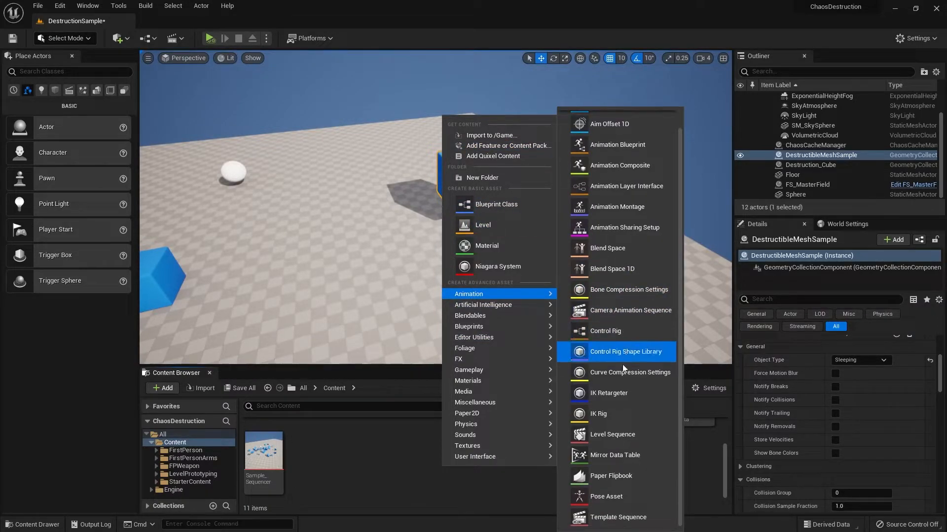
left_click(611, 433)
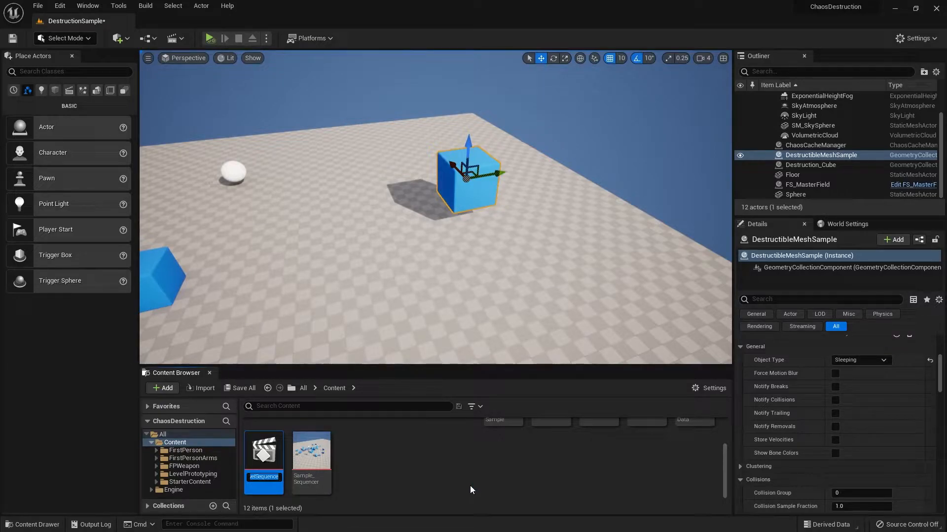
- Name the new level sequence DestructionSequence and open it for editing
type("DestructionSample")
key("BackSpace")
key("BackSpace")
key("BackSpace")
type("nSequence")
key("Return")
double_click(266, 472)
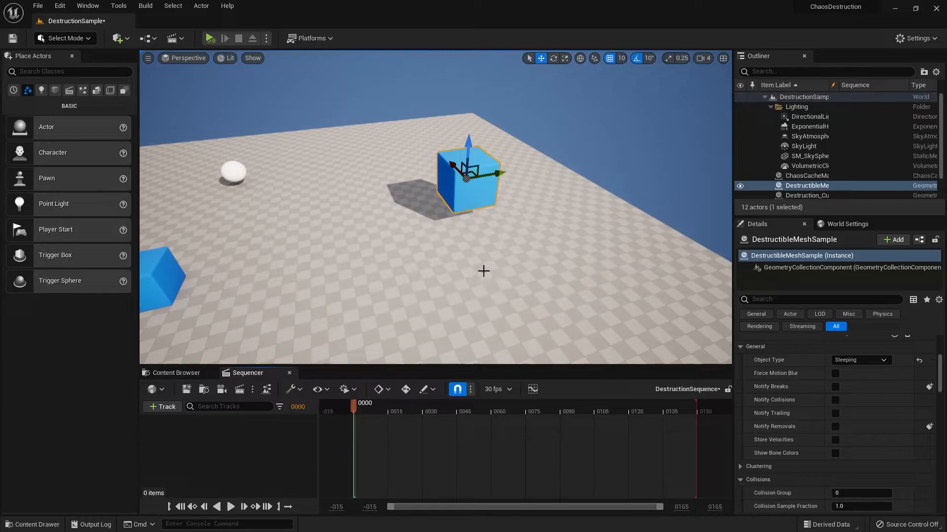
- Duplicate the white sphere and add the copy, Sphere2, to DestructionSequence as an animated object
mouse_move(483, 261)
right_mouse_down()
mouse_move(503, 266)
mouse_move(483, 262)
right_mouse_up()
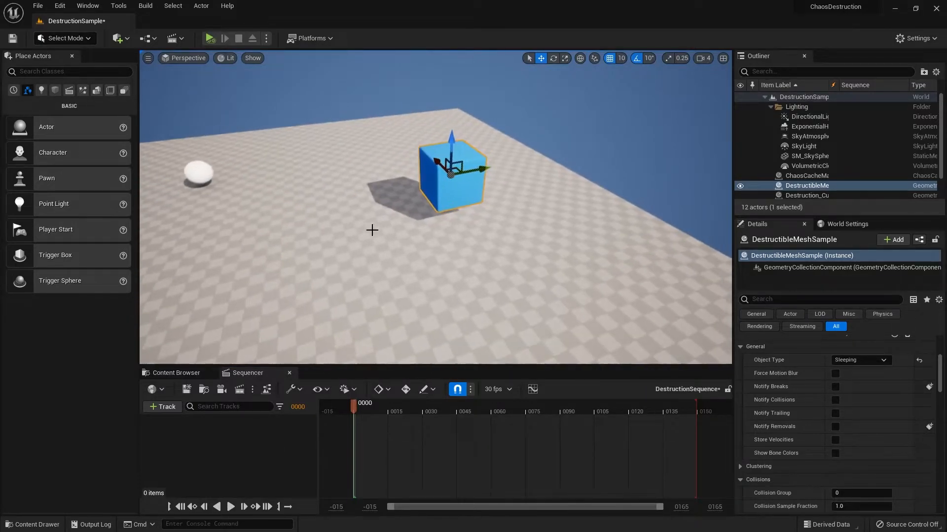
left_click(202, 173)
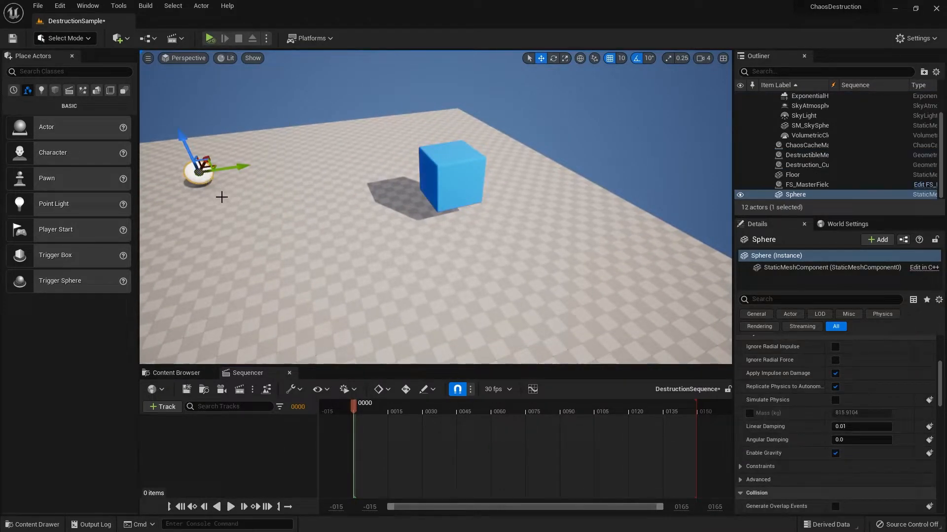
left_click_drag(240, 169, 409, 148)
left_click_drag(886, 193, 220, 430)
- Place Sphere2 above the floor a short distance from the large cube and key its transform at frame 0
left_click_drag(365, 142, 532, 248)
right_click_drag(532, 248, 621, 244)
left_click_drag(401, 226, 400, 198)
mouse_move(364, 231)
right_mouse_down()
mouse_move(409, 229)
mouse_move(363, 226)
right_mouse_up()
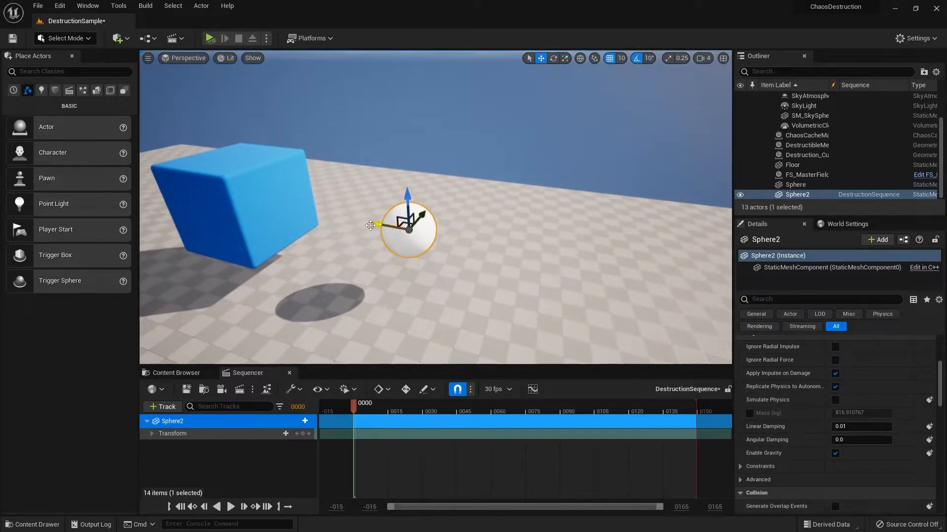
left_click_drag(378, 223, 435, 236)
right_click_drag(435, 235, 405, 274)
left_click(303, 433)
- Move Sphere2 into the large cube at frame 8, key its transform, and return to the sequence start
left_click_drag(378, 410, 373, 411)
right_click_drag(428, 276, 451, 276)
left_click_drag(493, 211, 344, 175)
left_click(309, 435)
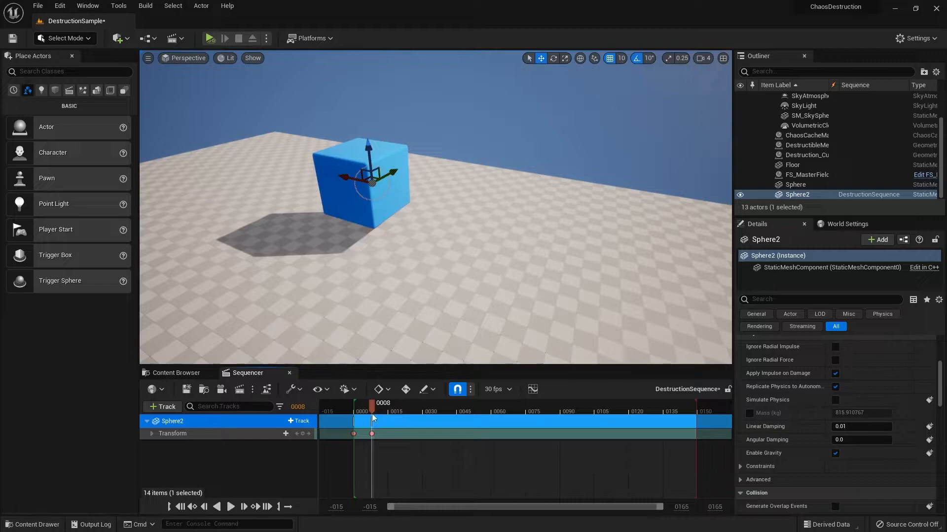
mouse_move(373, 418)
left_mouse_down()
mouse_move(359, 419)
mouse_move(380, 423)
mouse_move(362, 420)
left_mouse_up()
left_click(179, 510)
right_click_drag(375, 276, 375, 256)
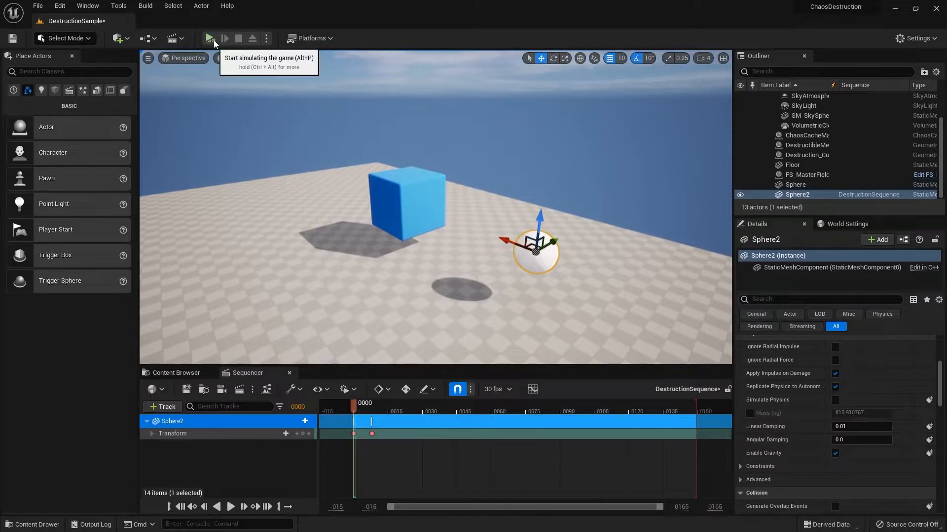
- Simulate the level, play and scrub the sequence to test Sphere2 hitting the cube, and stop the simulation
left_click(210, 38)
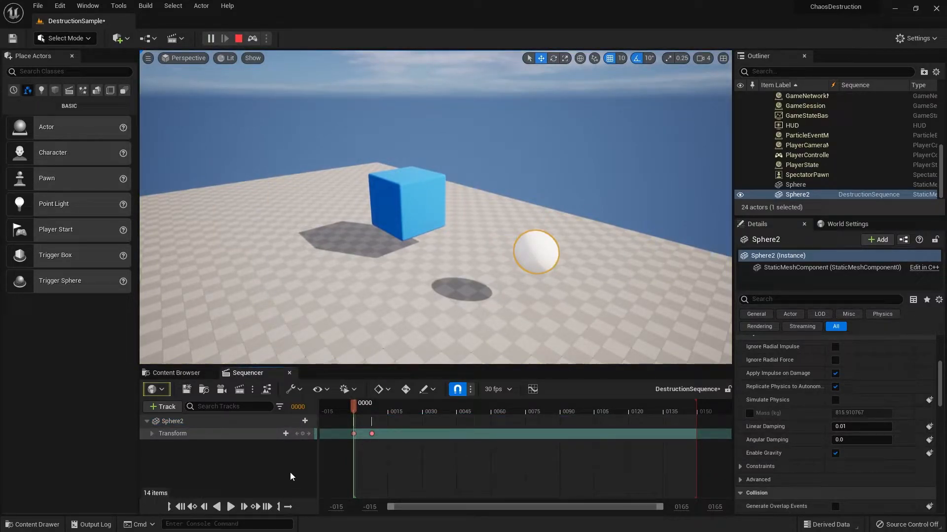
key("space")
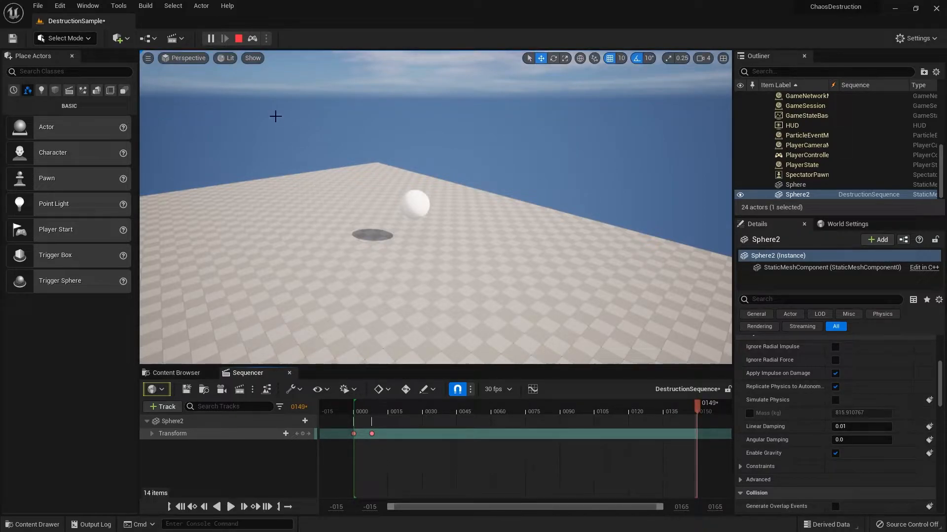
mouse_move(383, 409)
left_mouse_down()
mouse_move(353, 415)
mouse_move(371, 417)
left_mouse_up()
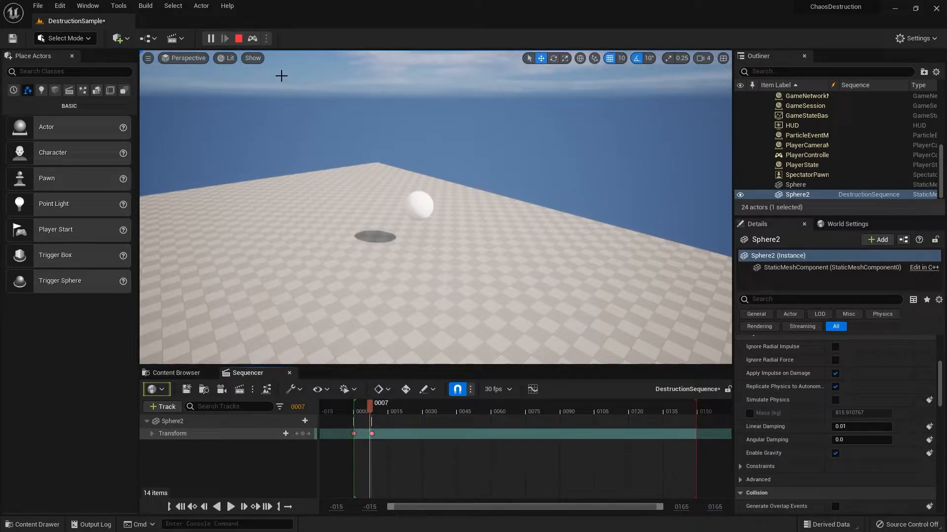
left_click(238, 38)
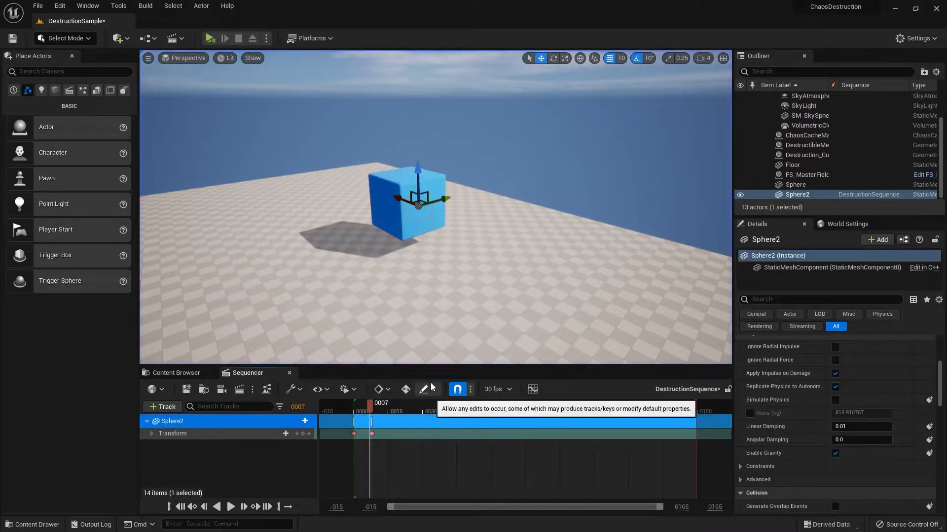
- Retime Sphere2's end key to frame 45, pull the sphere back to the cube's near face there, and rekey its transform
right_click_drag(383, 239, 444, 232)
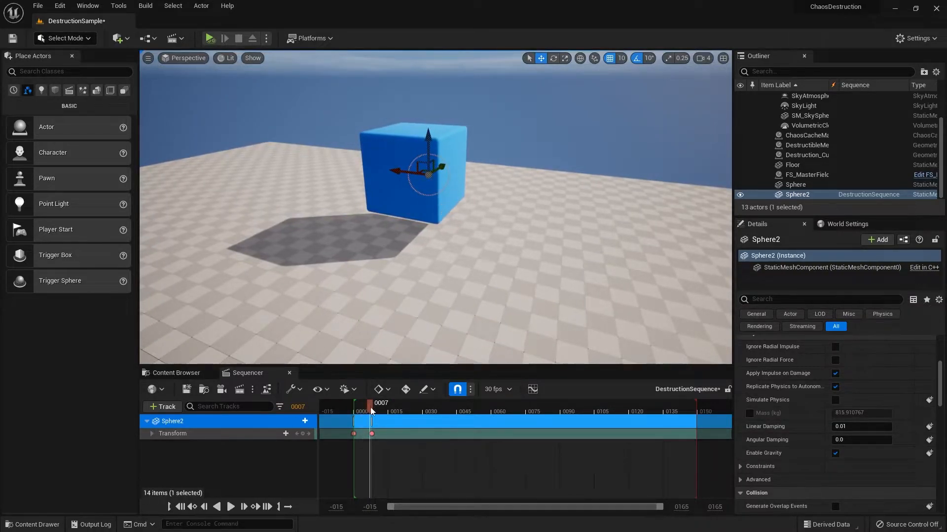
left_click_drag(371, 407, 357, 407)
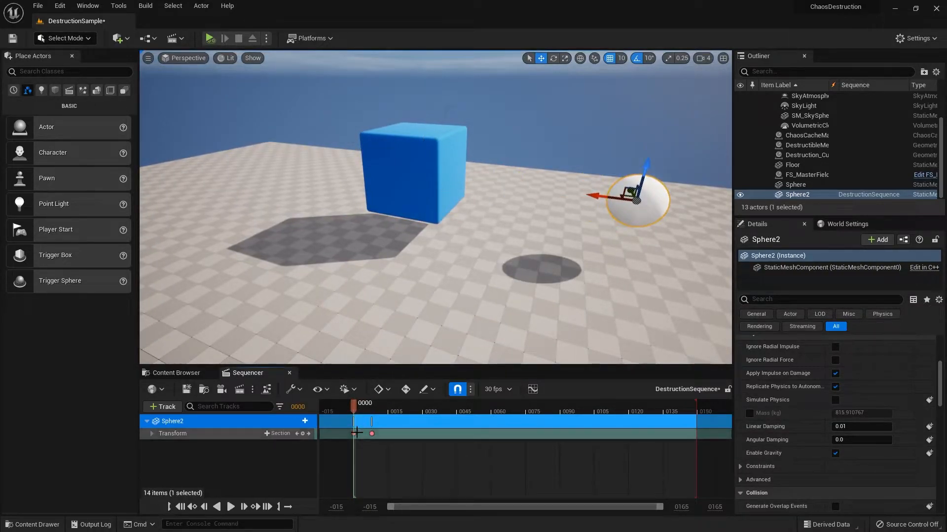
left_click(298, 433)
left_click(358, 407)
left_click_drag(357, 406, 458, 411)
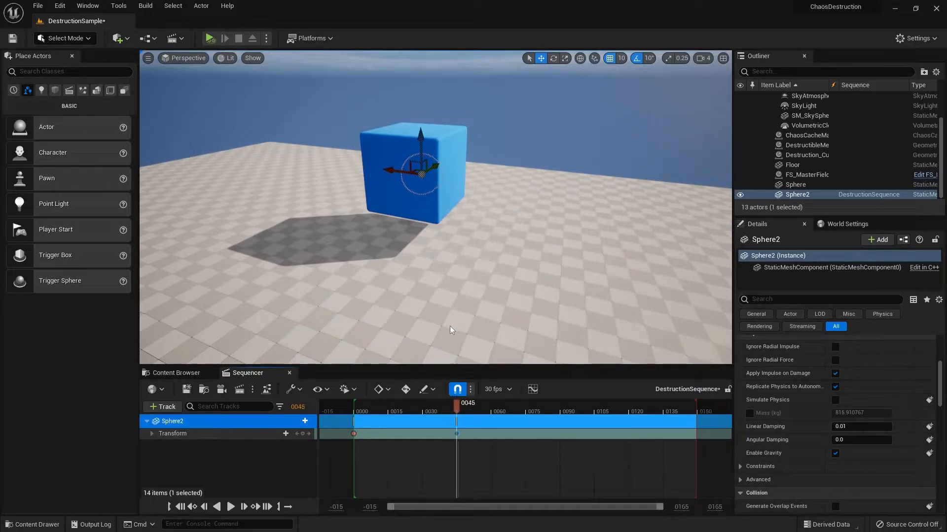
left_click_drag(388, 170, 431, 178)
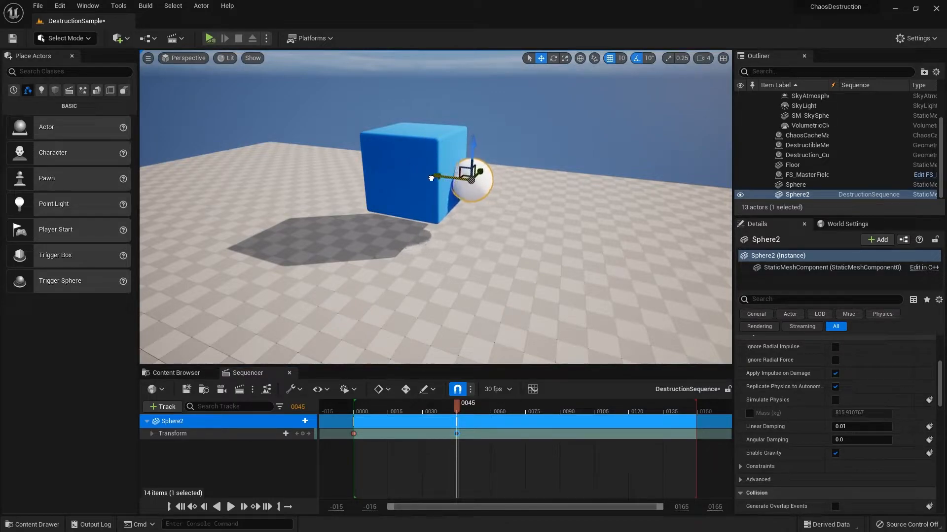
left_click(303, 434)
- Simulate the level and play the slower sequence from frame 0, save DestructionSequence, and stop the simulation
right_click_drag(355, 300, 348, 298)
right_click_drag(453, 279, 452, 279)
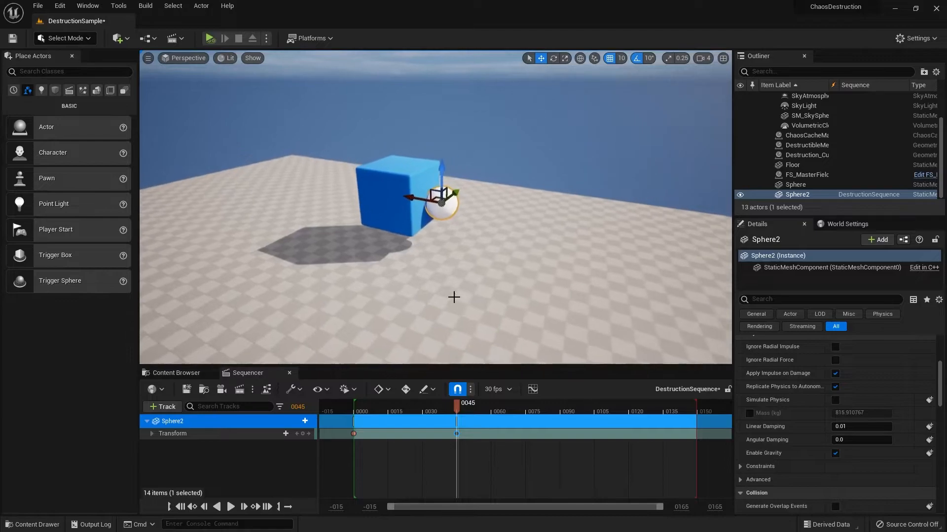
left_click(376, 413)
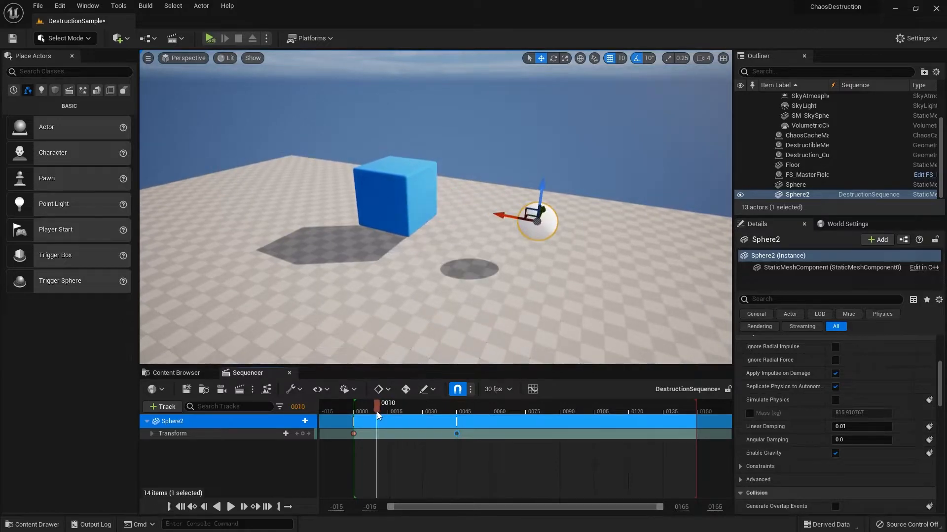
left_click(182, 511)
left_click(210, 38)
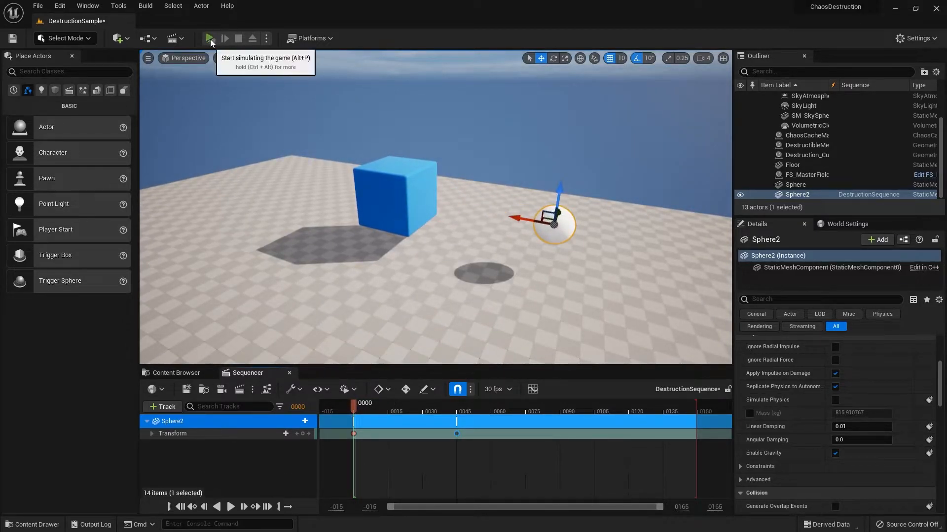
left_click(231, 508)
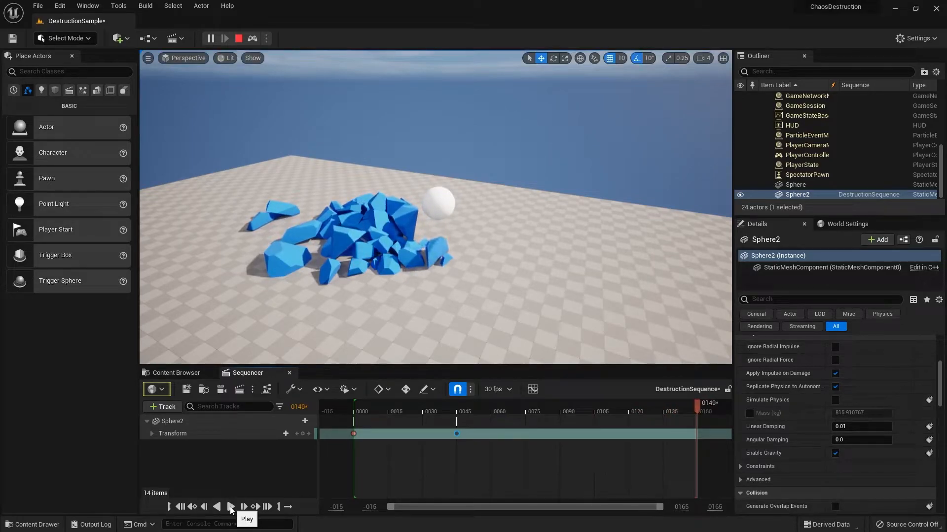
left_click(192, 391)
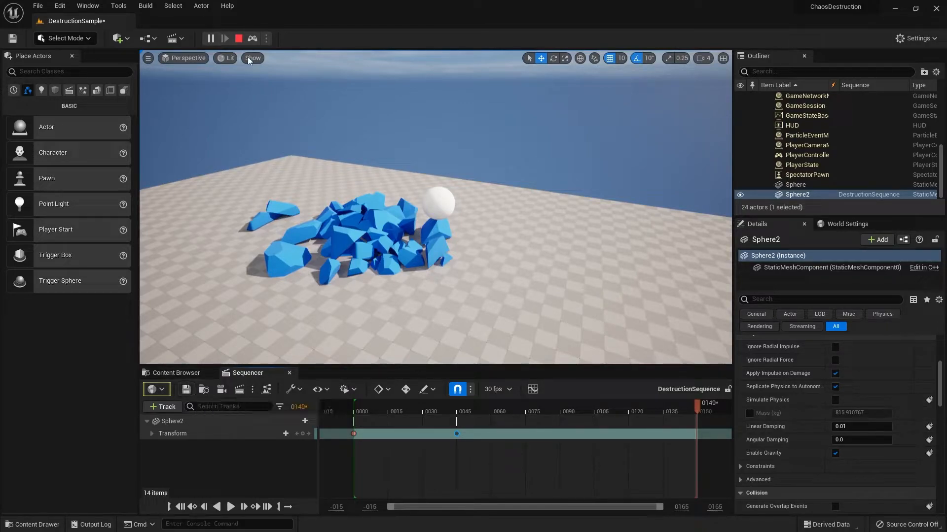
left_click(239, 39)
- Push Sphere2 deep into the cube at frame 50, key its transform, and return to the sequence start
left_click(365, 406)
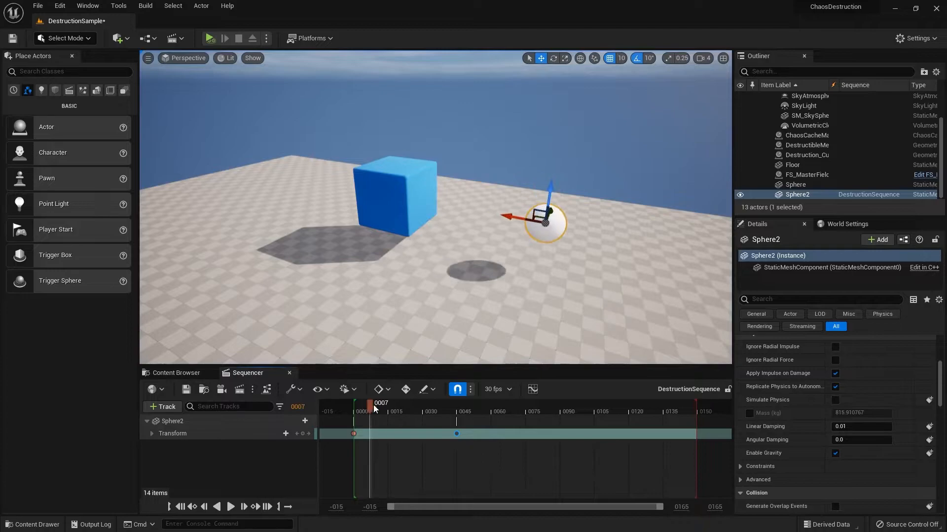
left_click_drag(379, 406, 471, 418)
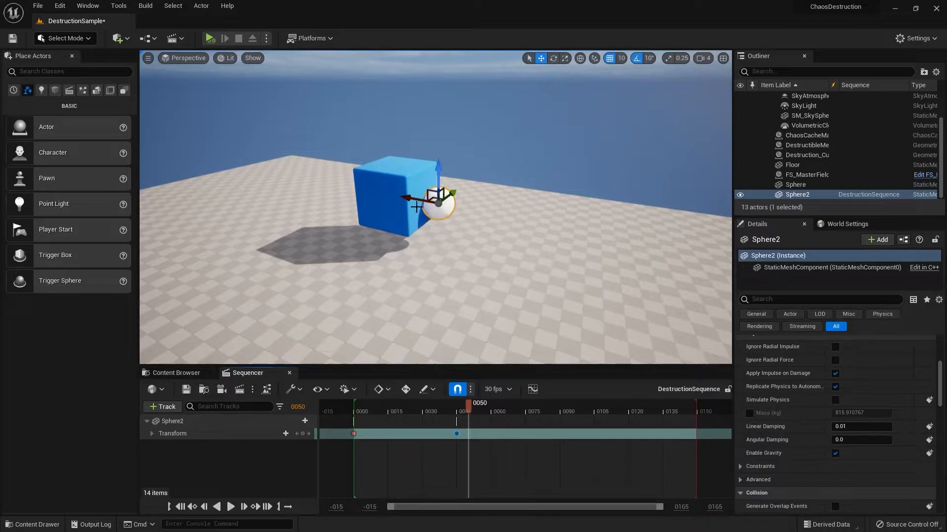
left_click_drag(415, 204, 361, 190)
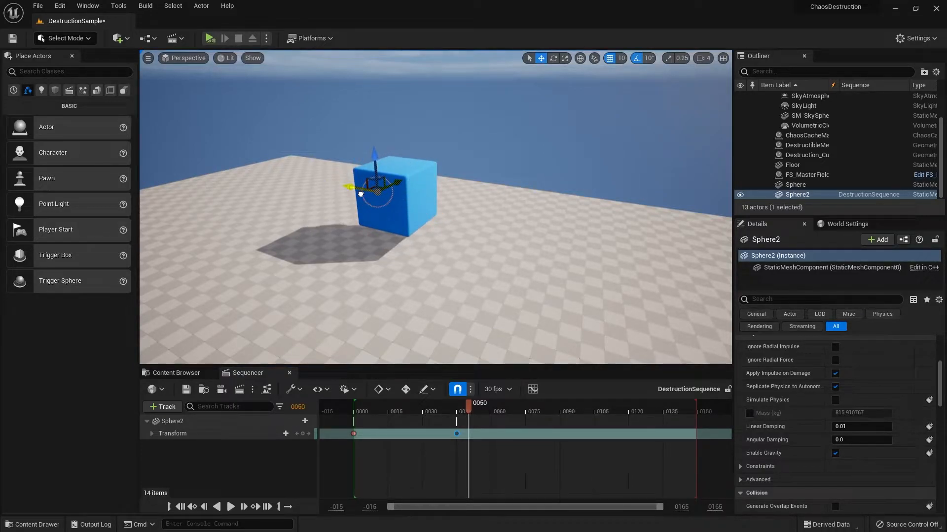
left_click(303, 434)
left_click(181, 507)
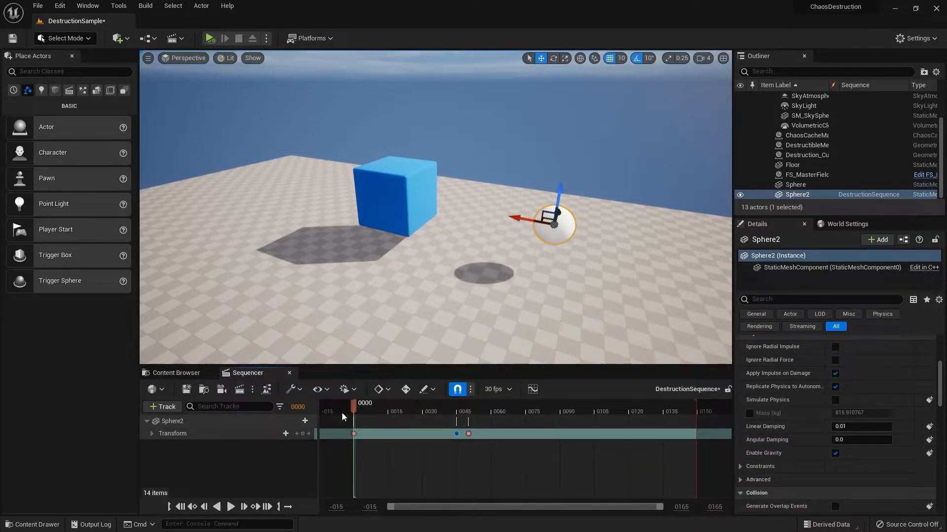
- Clear the selection, simulate the level while playing the sequence to check the impact, stop, and rewind to frame 0
left_click(365, 472)
left_click(213, 38)
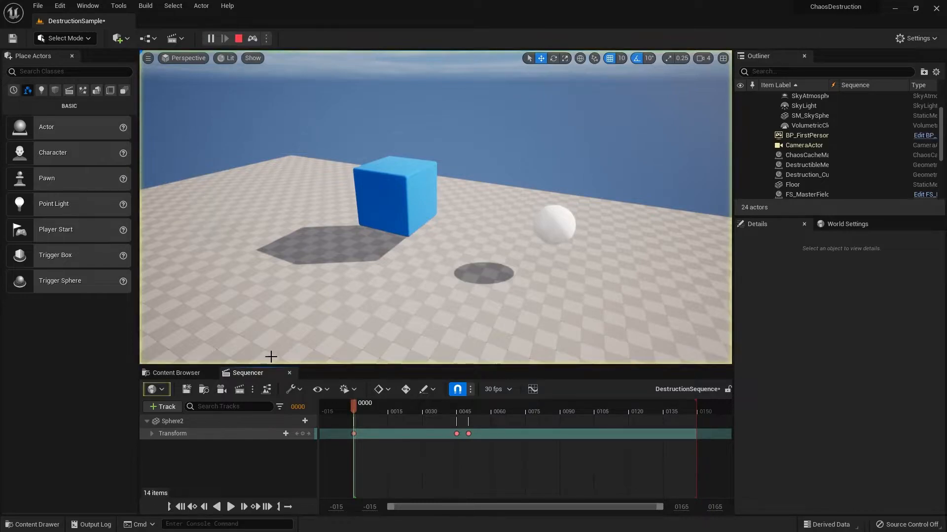
left_click(231, 507)
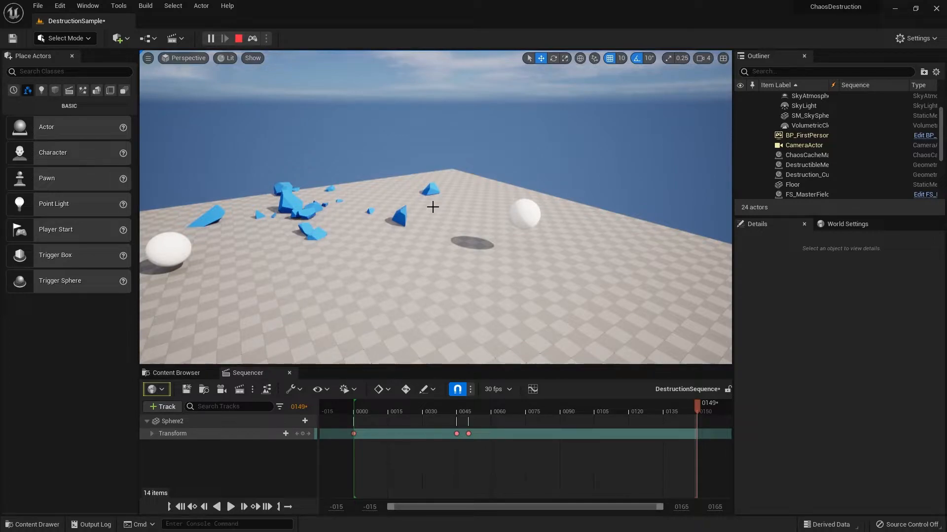
left_click(239, 38)
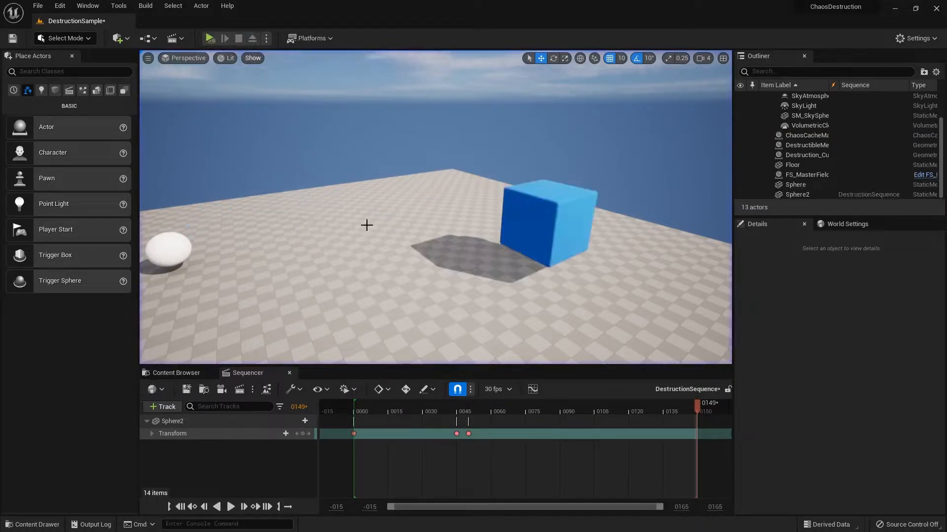
left_click_drag(471, 410, 374, 395)
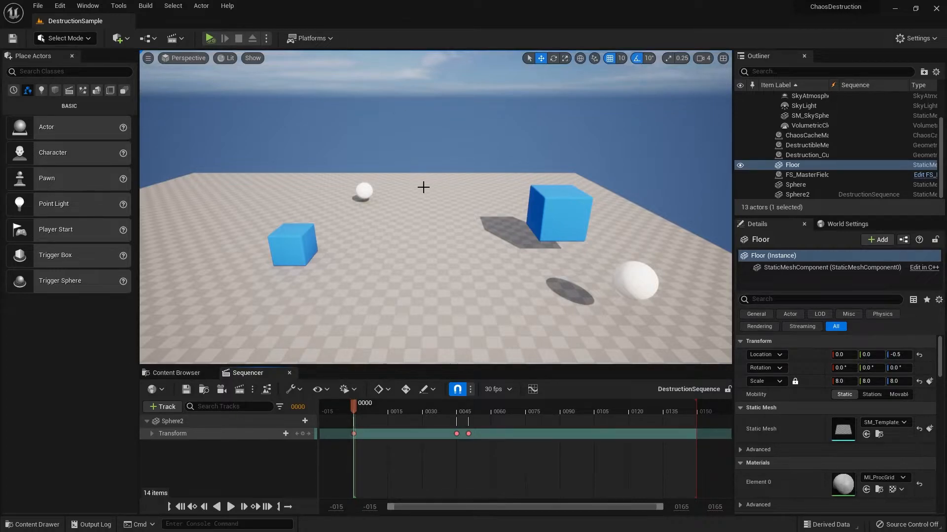
- Turn off game view to show the editor helpers, and select FS_MasterField around the cube beside the smaller sphere
key("g")
key("w")
right_click_drag(409, 192, 374, 199)
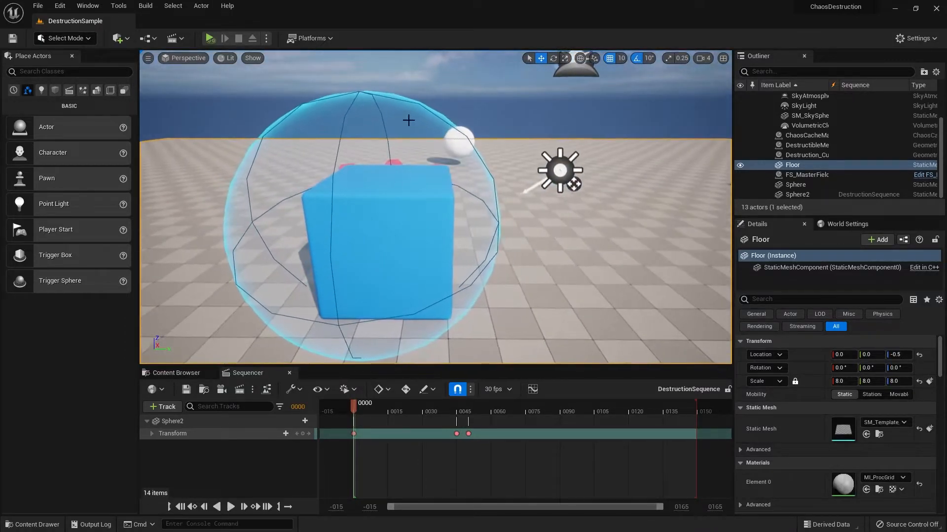
left_click(401, 125)
key("d")
right_click_drag(401, 125, 372, 123)
key("s")
key("a")
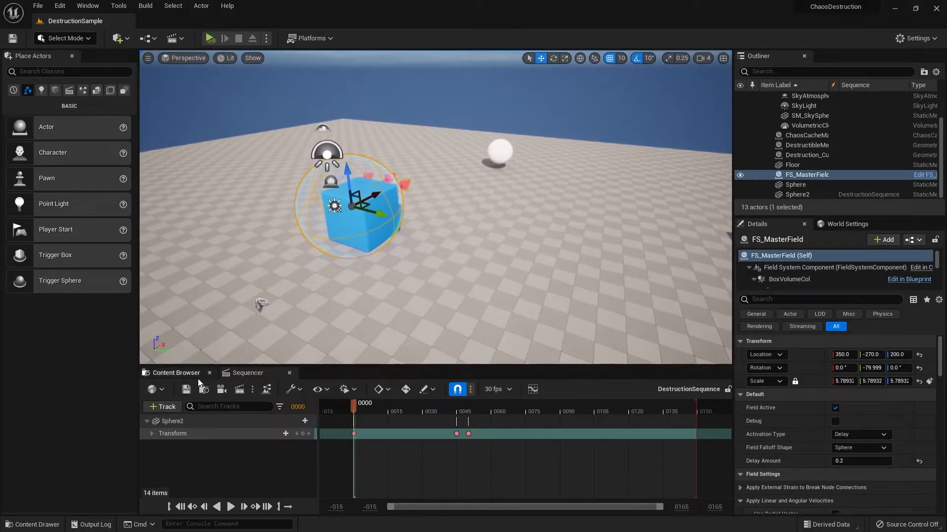
- Check that engine content is set to show, and search all project and engine content for FS_ to find the field system assets
left_click(193, 374)
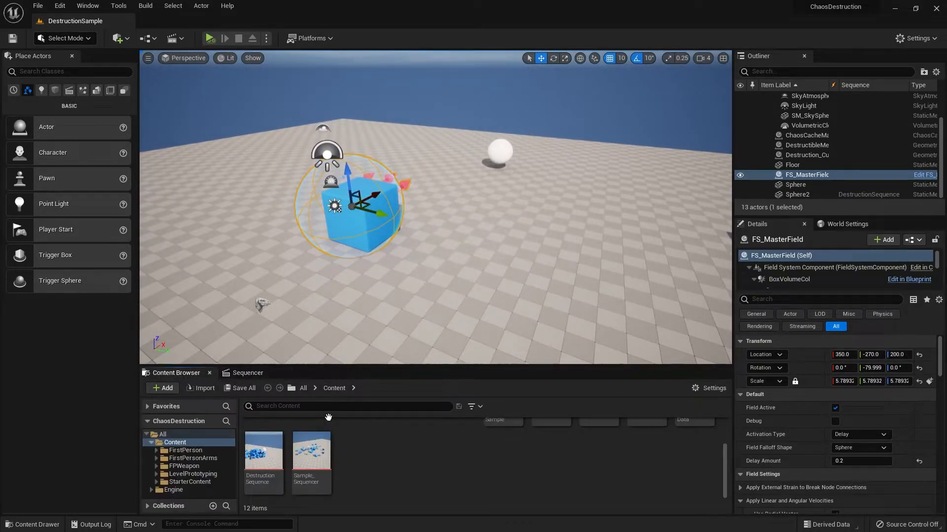
left_click(303, 389)
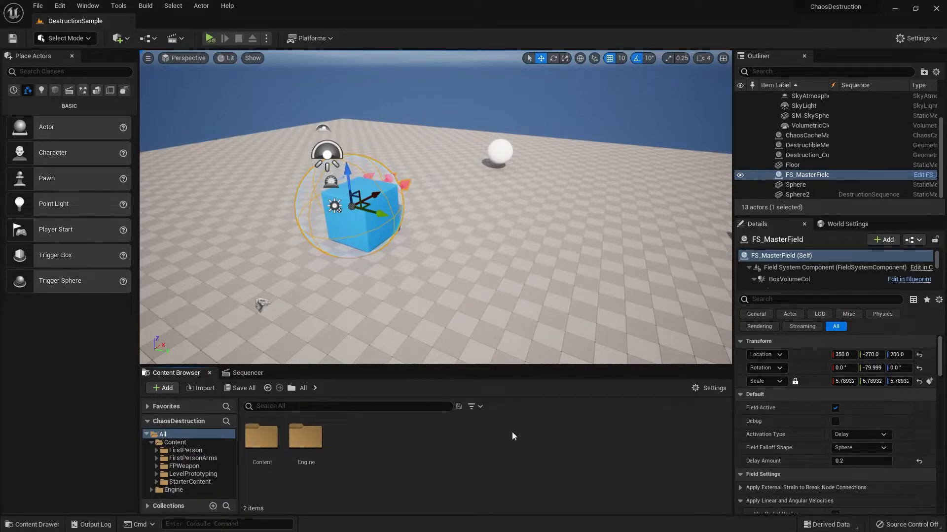
left_click(710, 389)
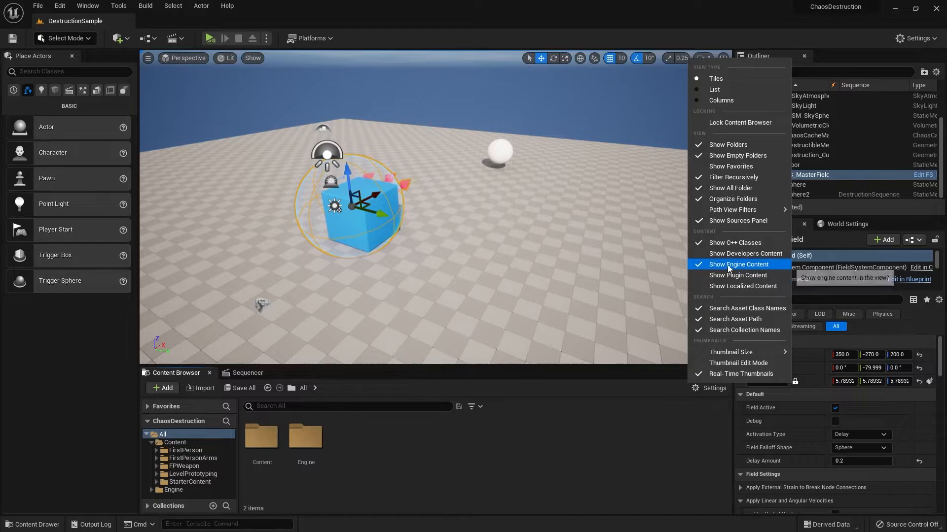
left_click(475, 465)
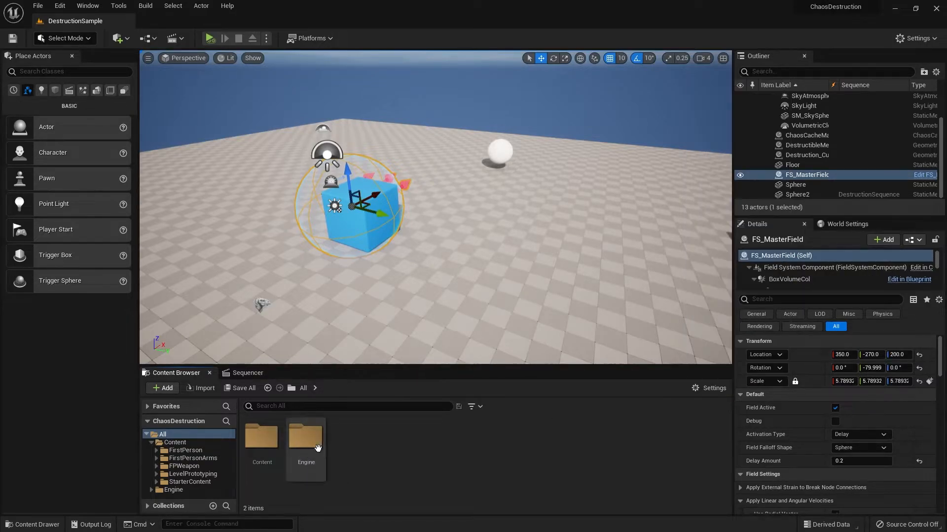
left_click(295, 407)
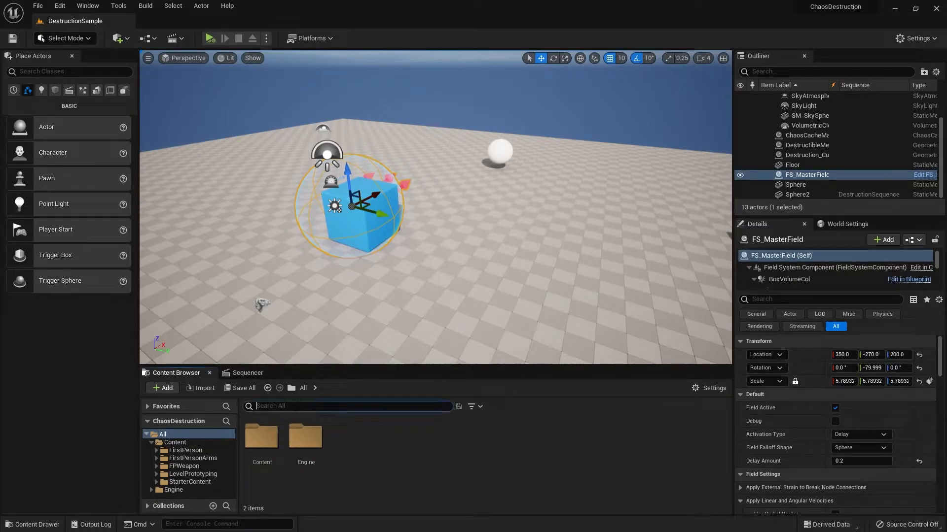
type("FS")
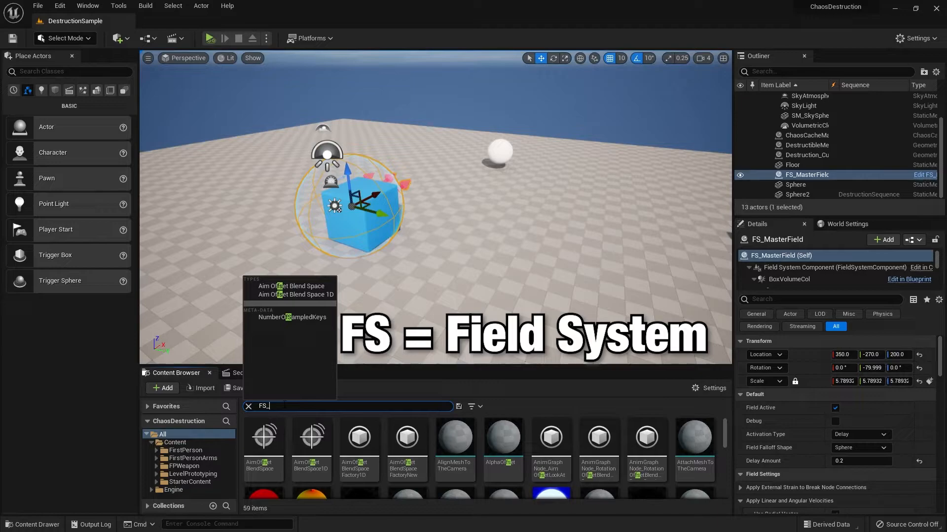
type("_")
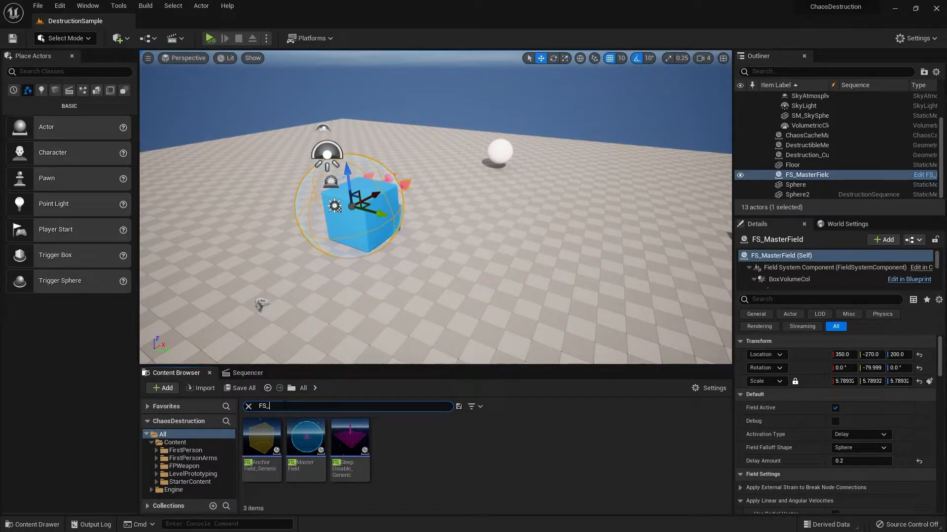
mouse_move(271, 469)
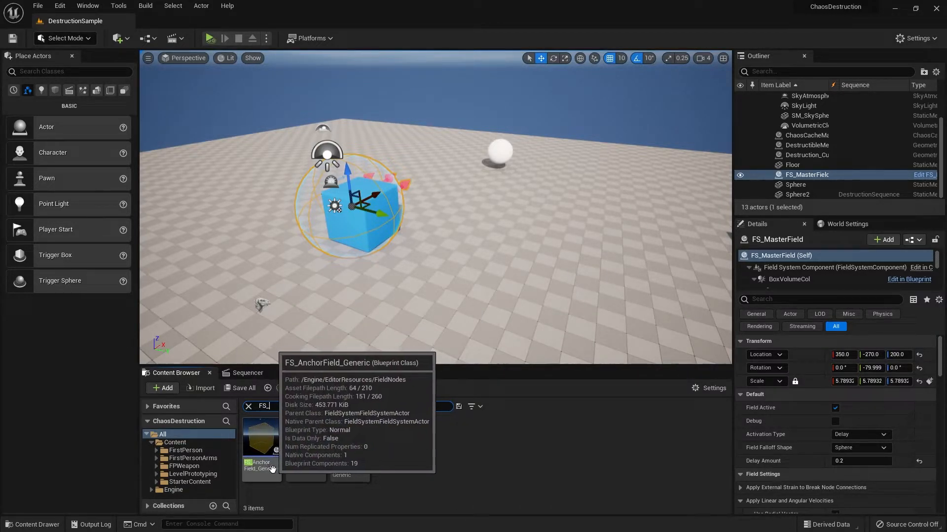
mouse_move(363, 463)
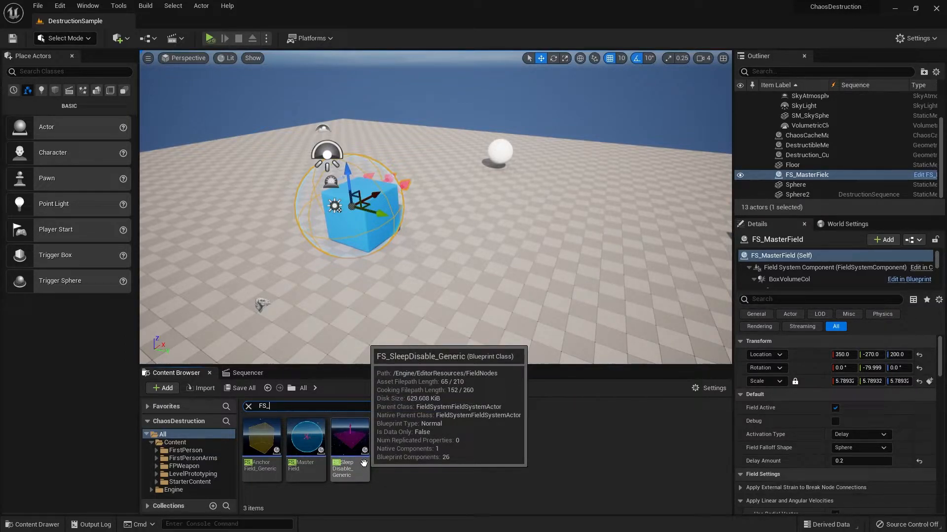
mouse_move(262, 447)
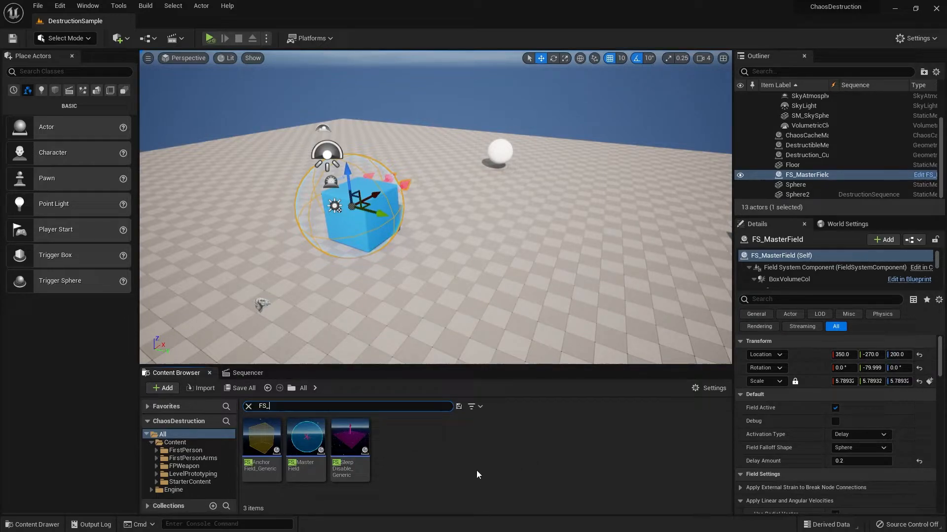
- Place FS_AnchorField_Generic at about X 700, Y 980 and a second FS_MasterField at about X 1140, Y 760 on the floor
left_click_drag(262, 441, 597, 269)
left_click_drag(306, 439, 628, 313)
right_click_drag(609, 298, 717, 250)
key("s")
right_click_drag(550, 291, 562, 299)
key("s")
right_click_drag(373, 300, 369, 310)
key("e")
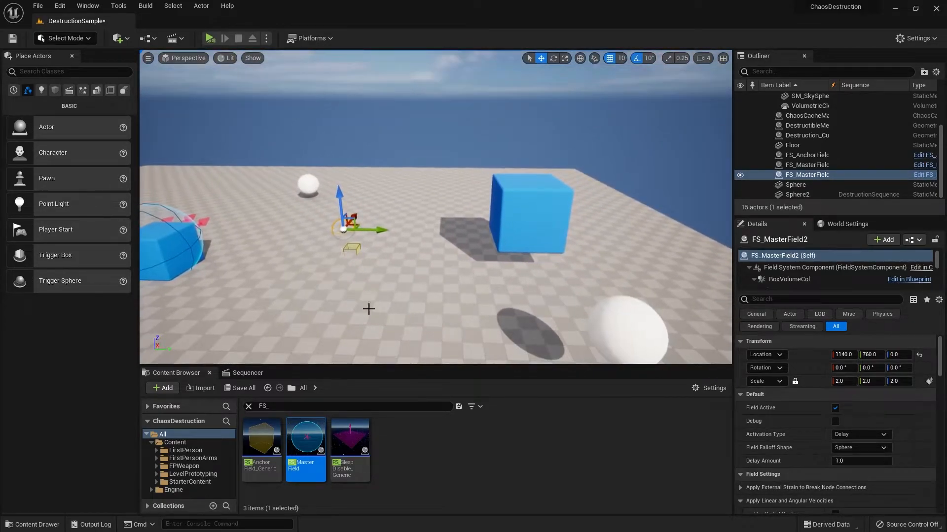
- Move FS_AnchorField_Generic to Y 2280 beneath the DestructibleMeshSample cube, and widen it to about 8.2 in X and 8.64 in Y scale
left_click(351, 248)
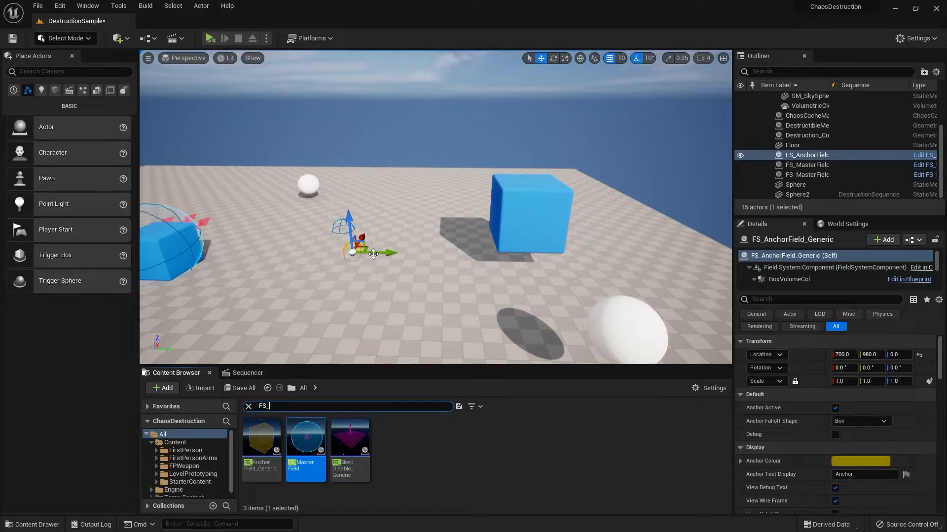
left_click_drag(375, 253, 535, 276)
key("r")
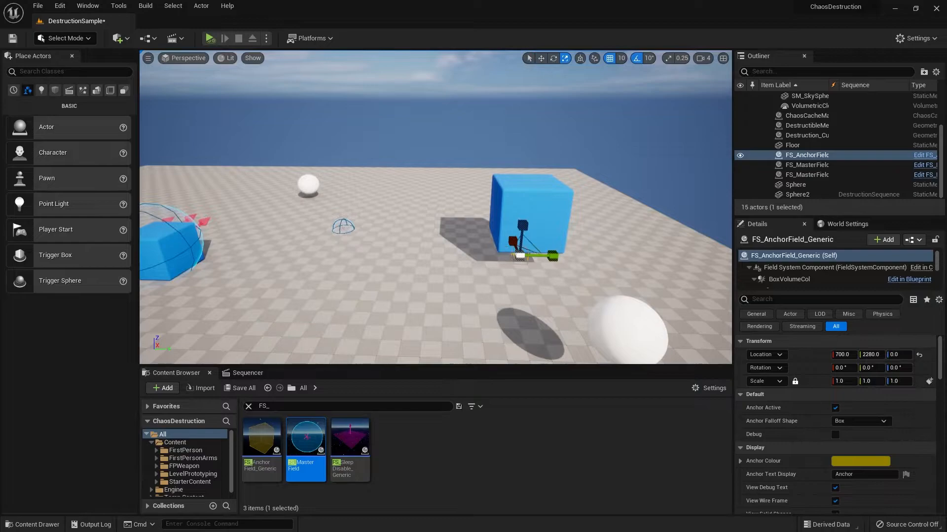
key("f")
right_click_drag(436, 207, 410, 325)
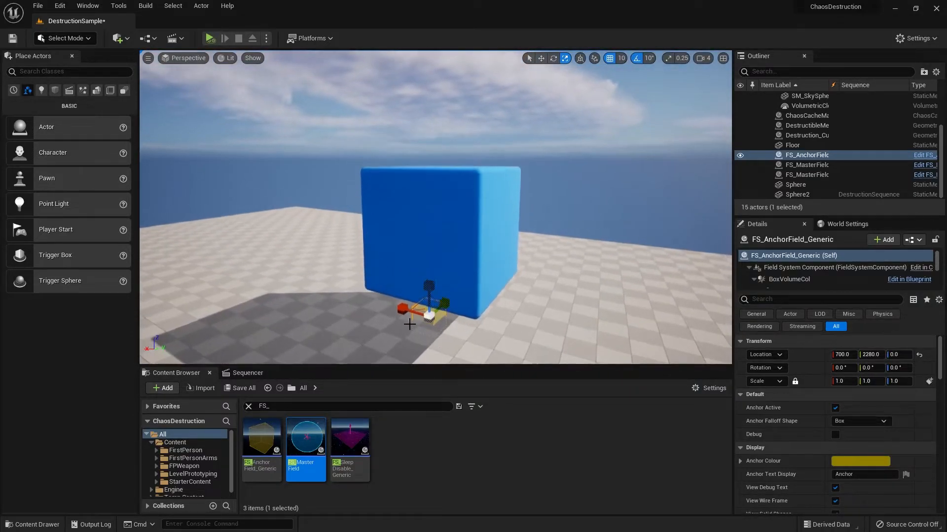
left_click_drag(444, 303, 489, 278)
right_click_drag(488, 278, 424, 317)
- Scale the anchor field's height to about 3.07 and position it at 700, 2300, 140 so it encloses the cube's lower part
key("w")
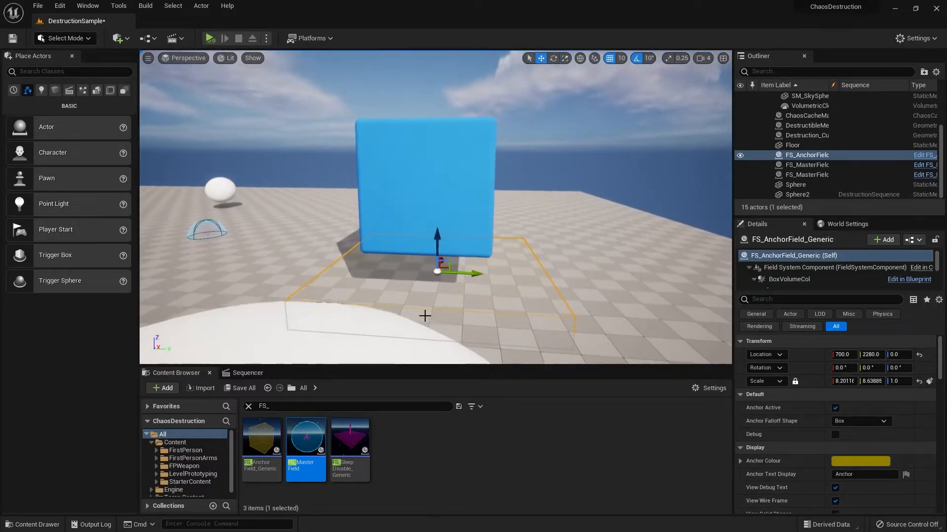
left_click_drag(458, 273, 461, 271)
left_click_drag(438, 238, 436, 167)
key("r")
key("w")
left_click_drag(474, 241, 462, 240)
left_click_drag(431, 204, 427, 192)
key("r")
right_click_drag(450, 260, 522, 258)
key("d")
key("a")
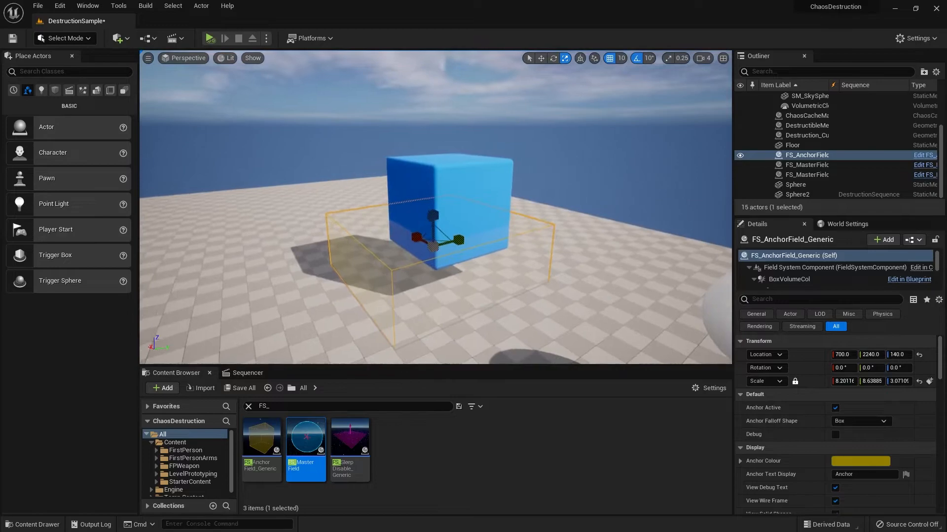
key("w")
left_click_drag(456, 240, 483, 238)
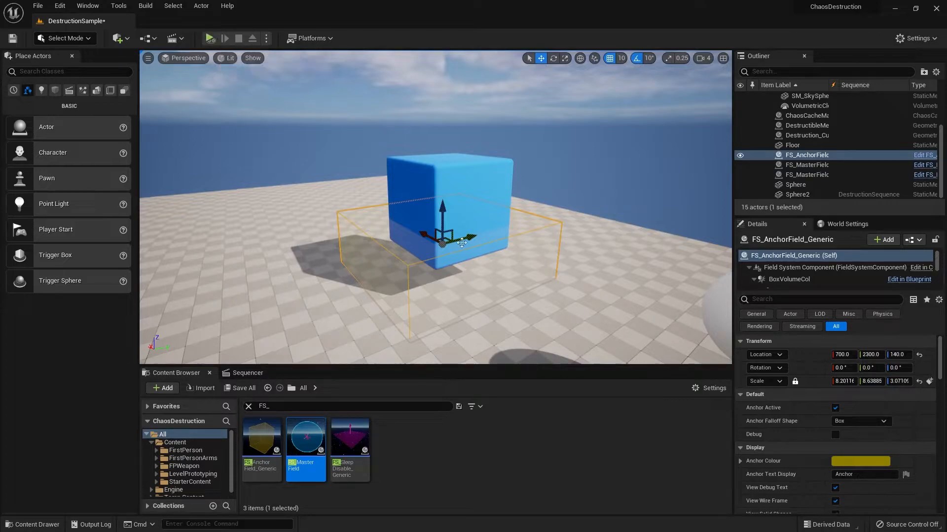
- Set the Object Type of the DestructibleMeshSample cube to Dynamic
left_click(447, 177)
scroll(788, 369, "down", 5)
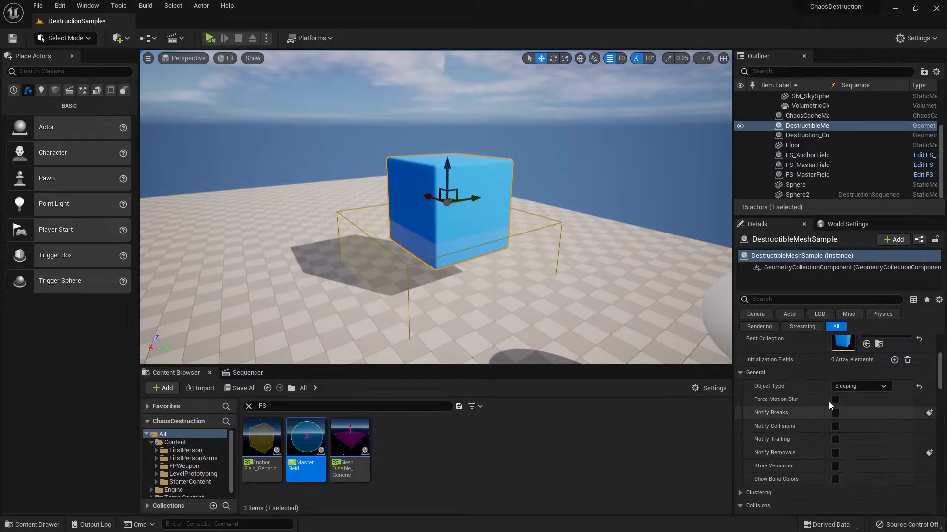
left_click(868, 408)
left_click(845, 447)
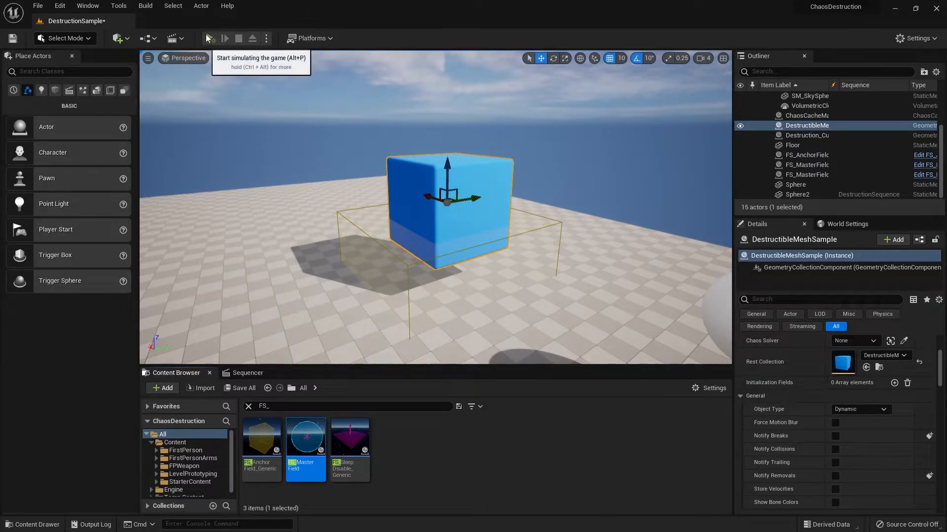
- Simulate the level to watch how the dynamic cube behaves with the anchor field around it, and stop the simulation
key("alt+p")
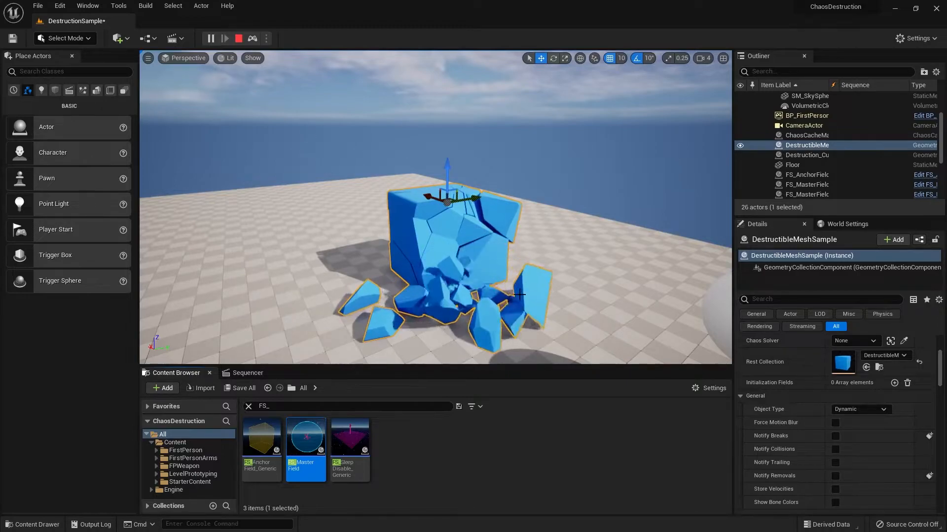
right_click_drag(413, 227, 416, 237)
key("s")
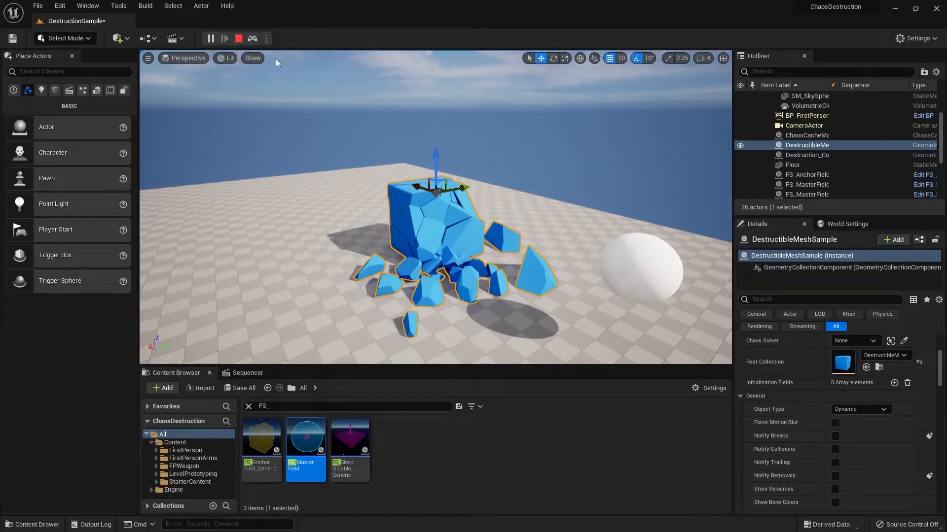
left_click(239, 39)
- Add one Initialization Fields entry to DestructibleMeshSample and pick the surrounding FS_AnchorField_Generic from the scene for it
left_click(448, 197)
left_click(447, 197)
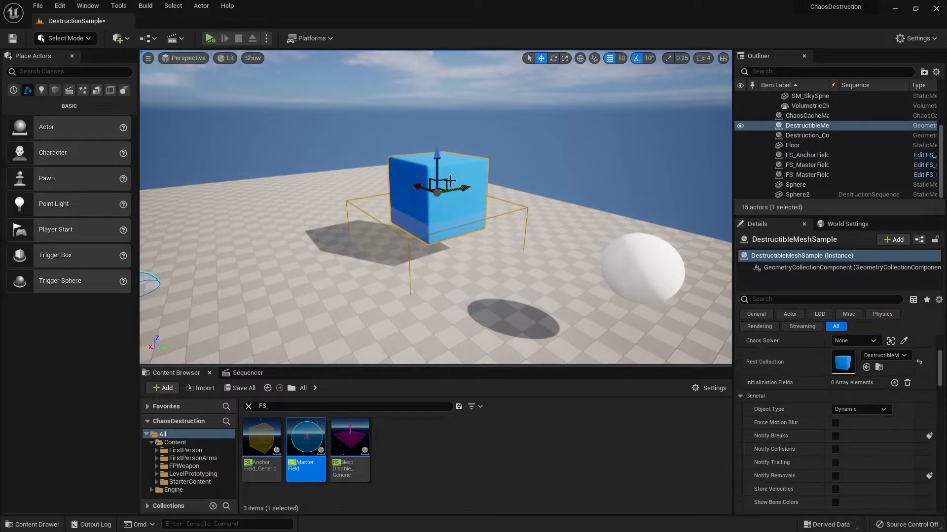
left_click(516, 217)
left_click(482, 198)
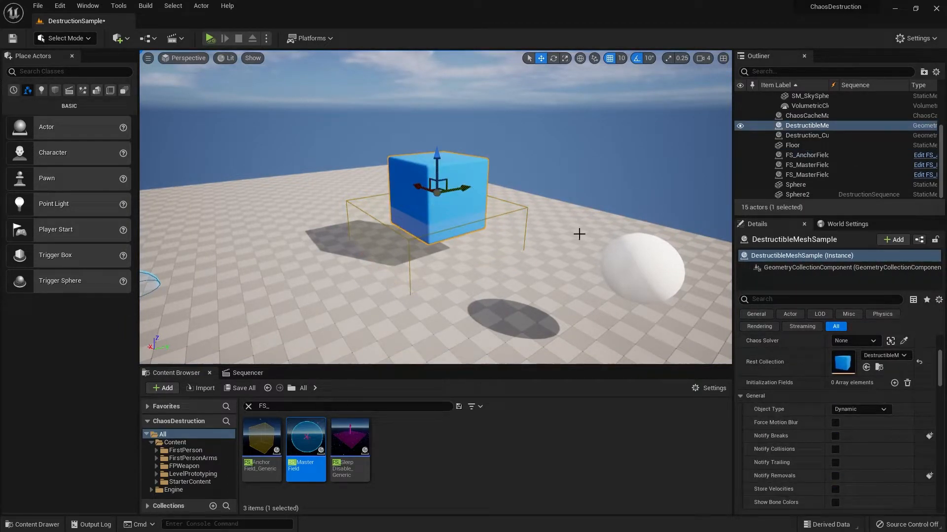
scroll(783, 395, "up", 3)
scroll(792, 407, "down", 2)
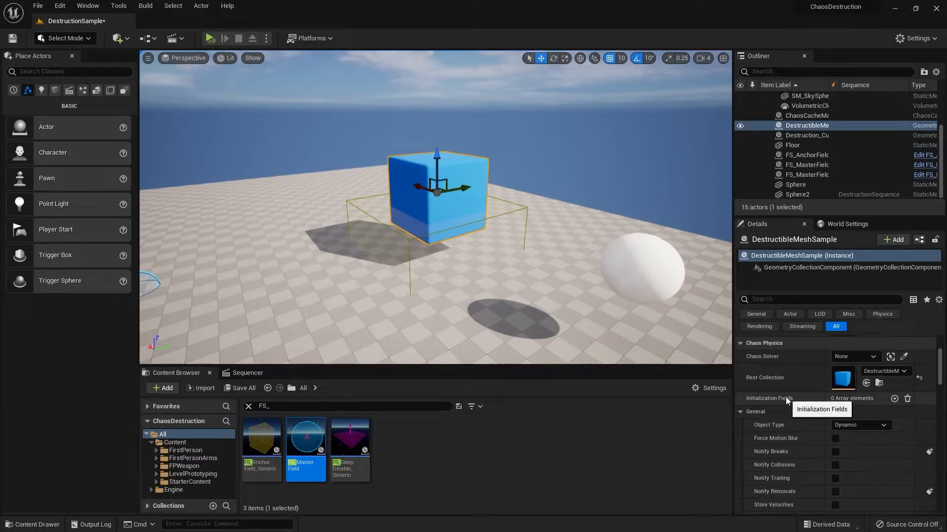
scroll(782, 401, "up", 1)
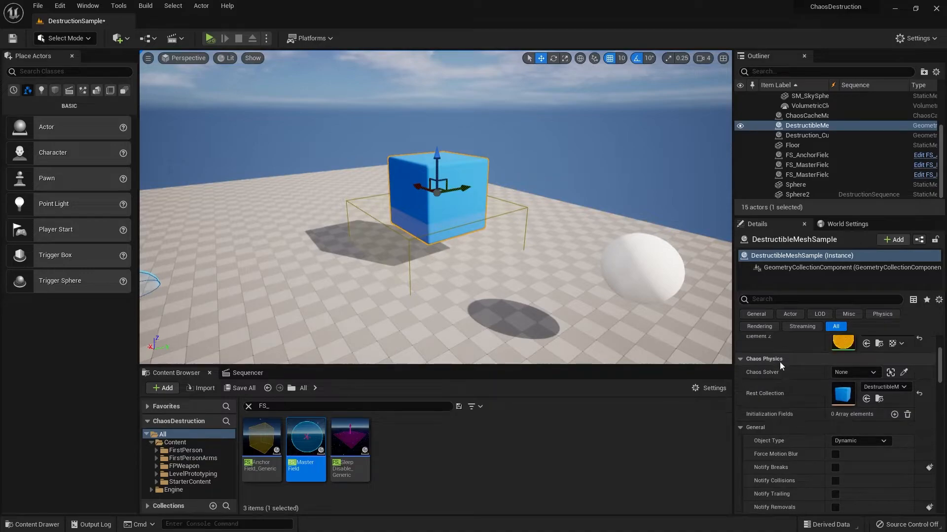
scroll(784, 416, "down", 2)
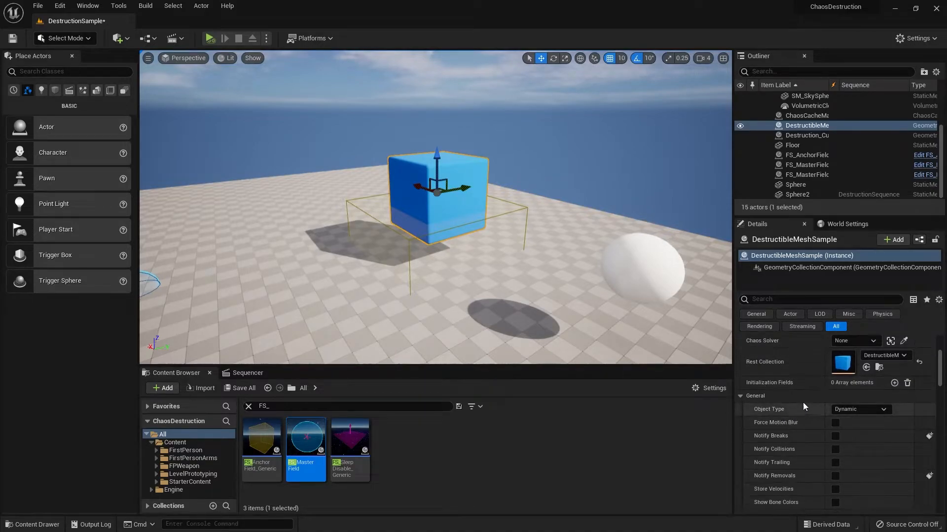
left_click(895, 383)
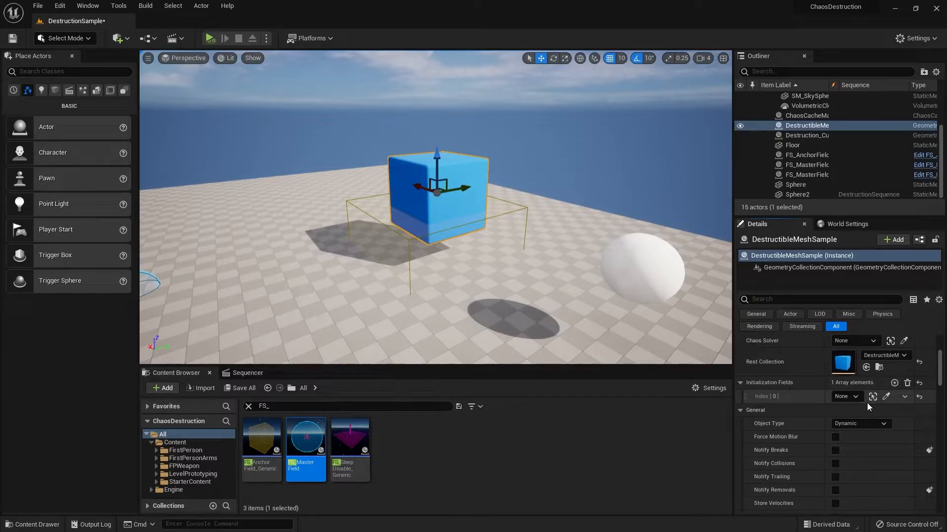
left_click(885, 397)
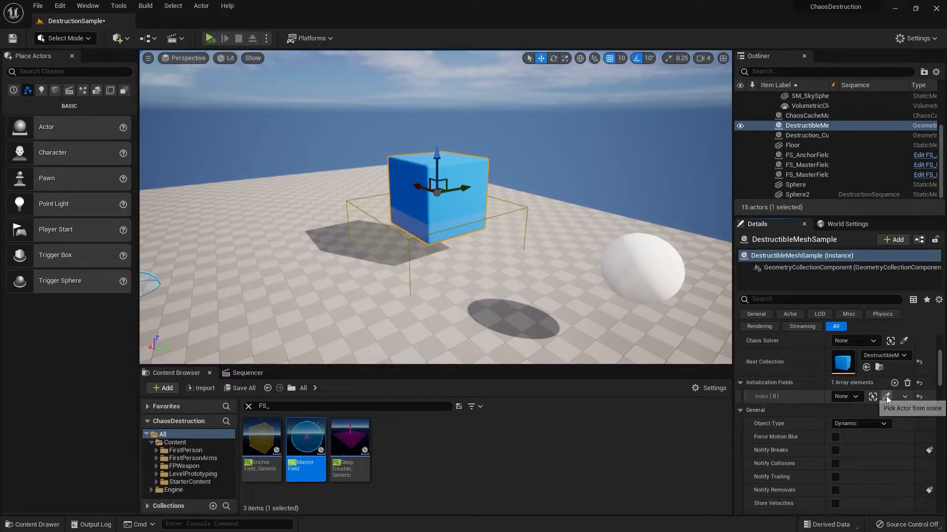
left_click(512, 212)
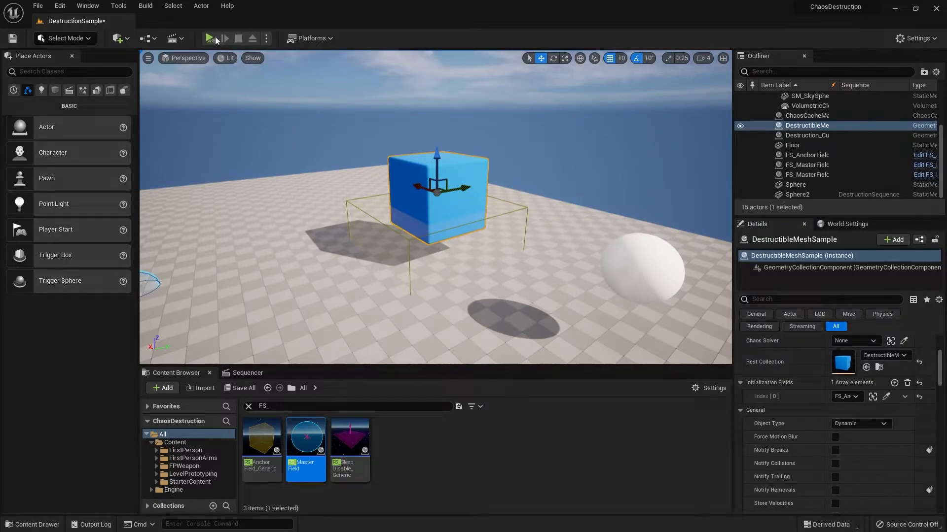
- Simulate the level, clear the cube's selection, scrub DestructionSequence and park it at frame 27, and stop the simulation
left_click(212, 39)
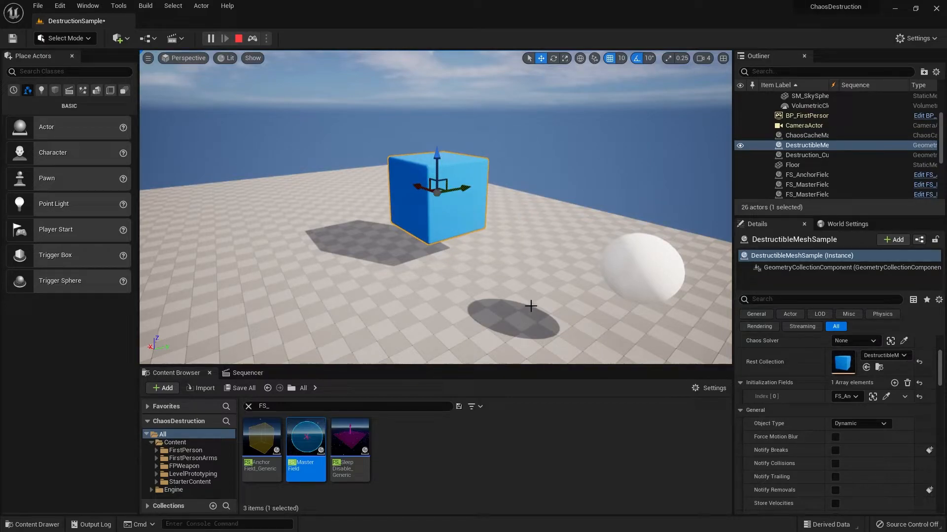
left_click(608, 161)
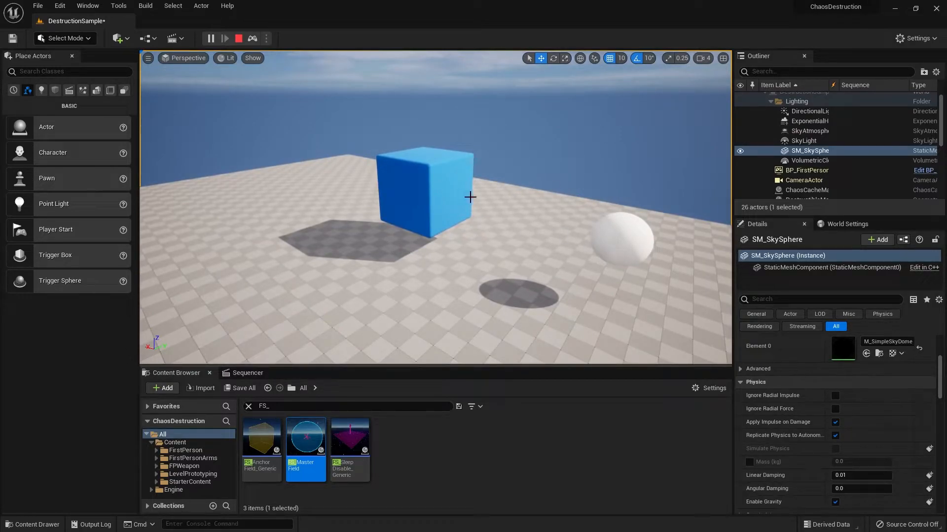
left_click(248, 372)
left_click_drag(400, 409, 508, 411)
left_click(416, 410)
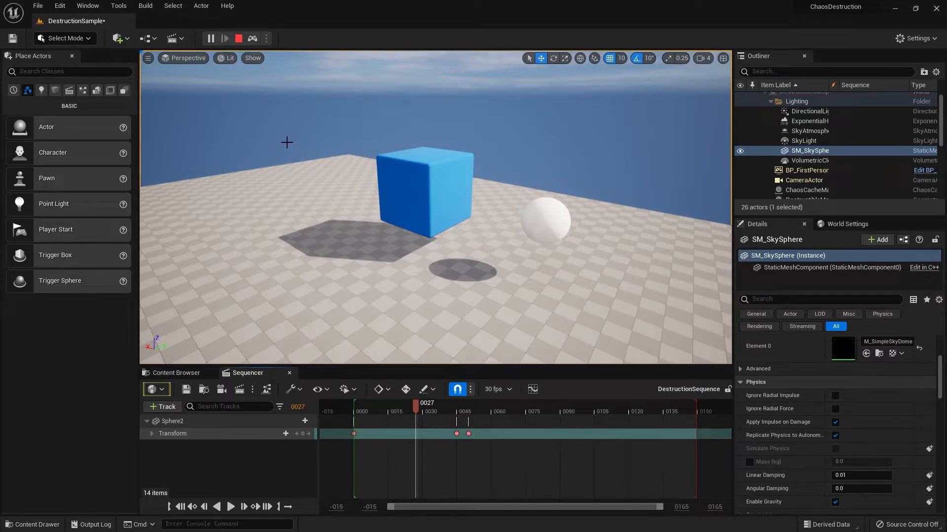
key("Escape")
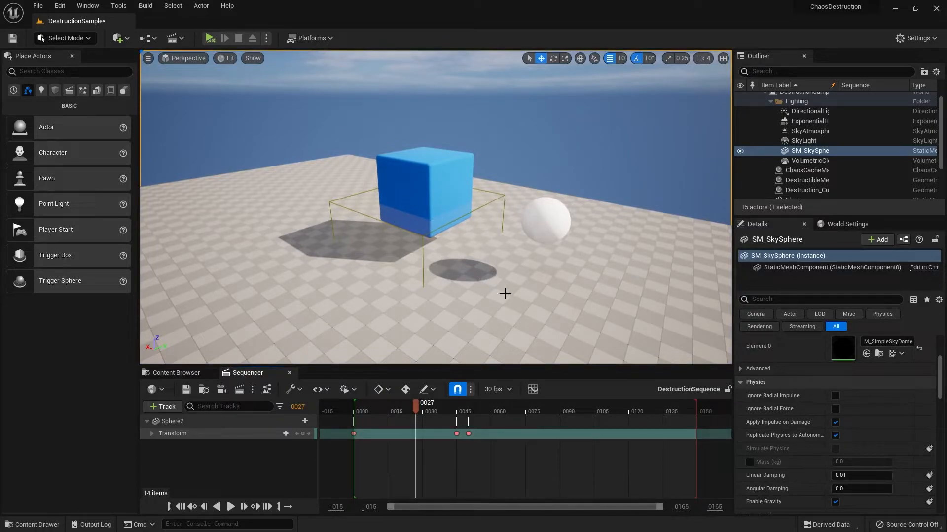
- Review the Object Type options of the DestructibleMeshSample cube, keep Dynamic, and select the surrounding FS_AnchorField_Generic
left_click(439, 195)
left_click(868, 425)
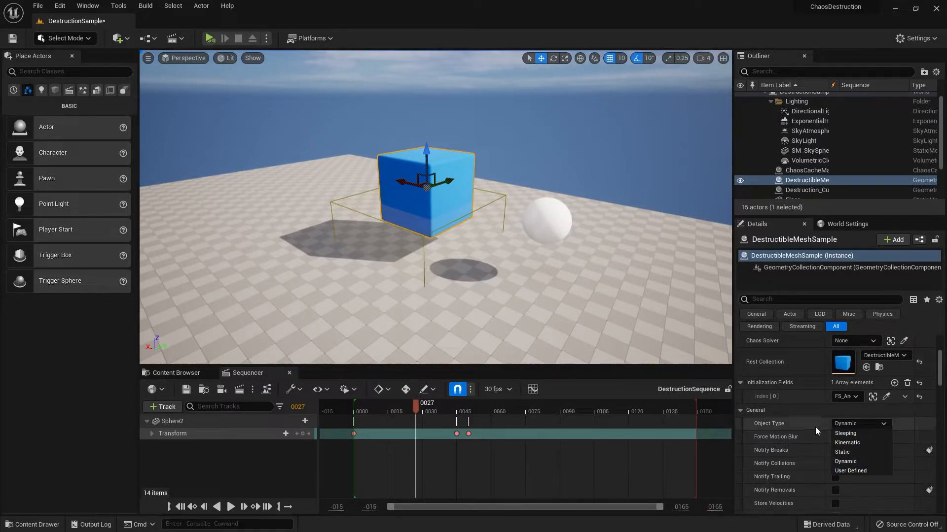
left_click(844, 426)
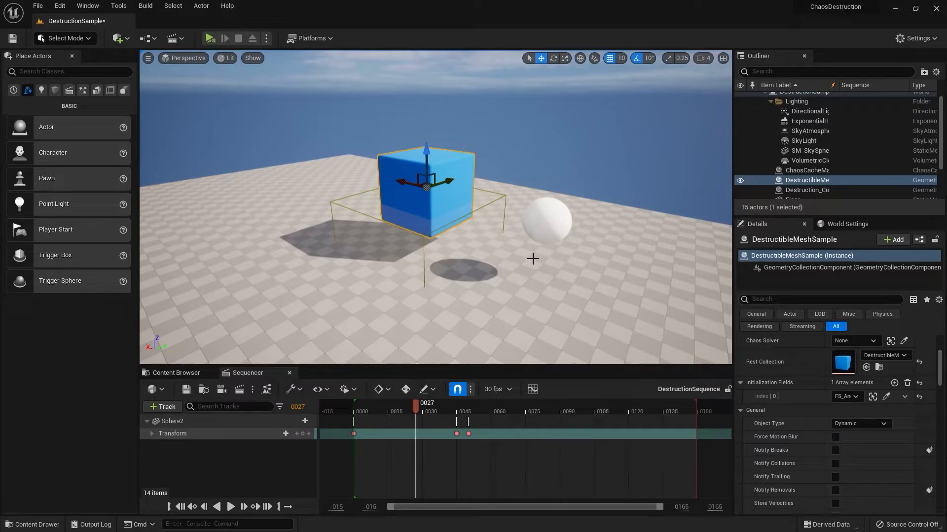
left_click(440, 234)
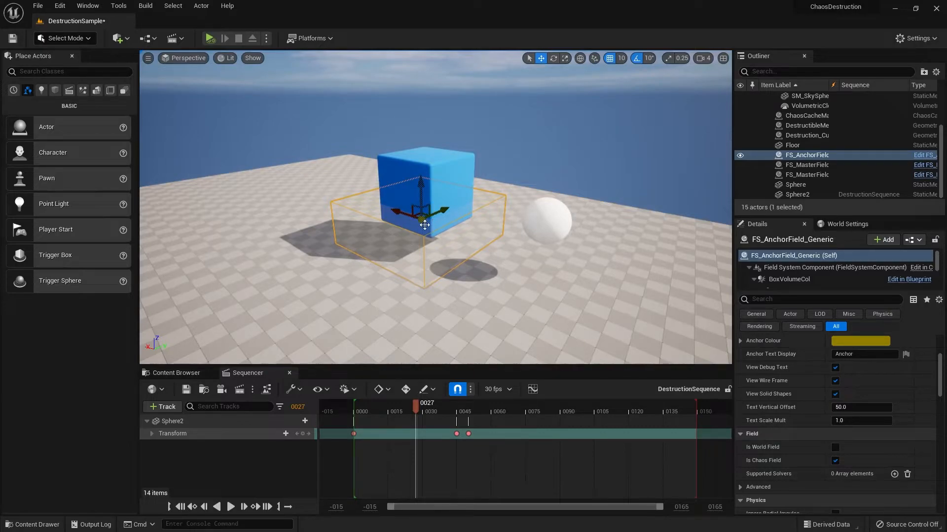
mouse_move(332, 256)
right_mouse_down()
mouse_move(276, 256)
mouse_move(331, 256)
right_mouse_up()
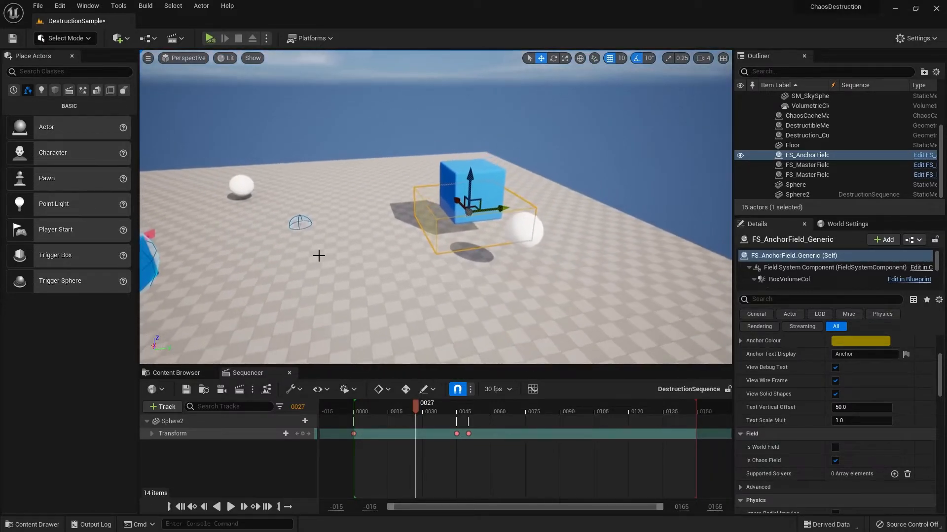
- Select the small FS_MasterField2 field actor on the floor and locate the FS_MasterField asset among the project's FS_ assets
left_click(305, 225)
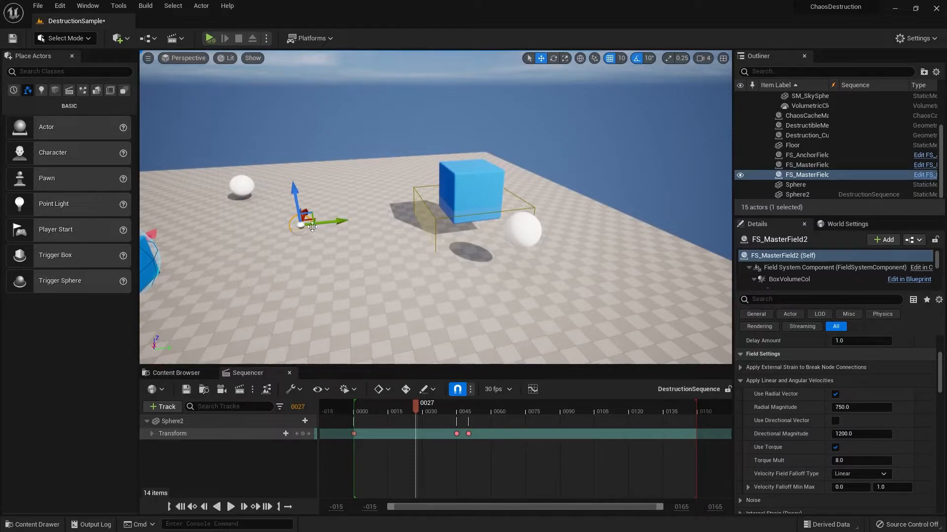
left_click(204, 373)
left_click(305, 446)
right_click_drag(454, 284, 337, 293)
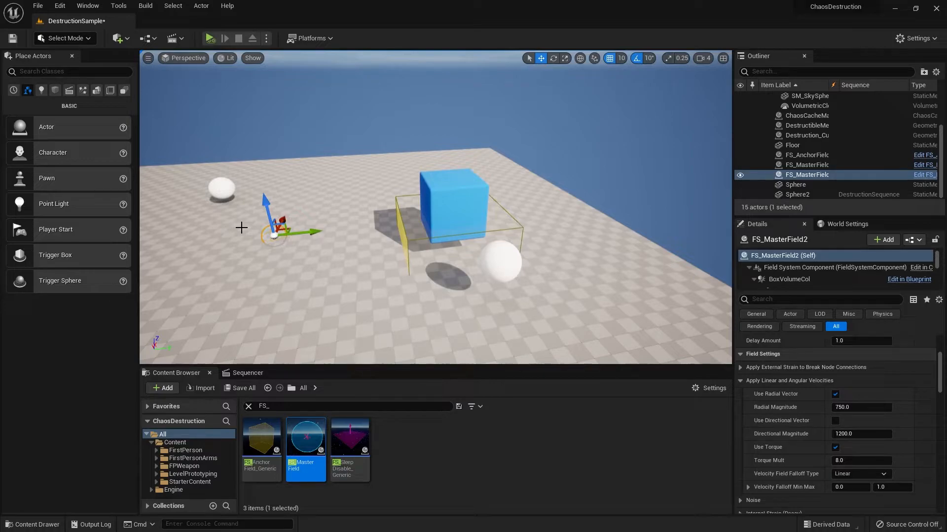
mouse_move(302, 236)
right_mouse_down()
mouse_move(390, 221)
mouse_move(302, 238)
right_mouse_up()
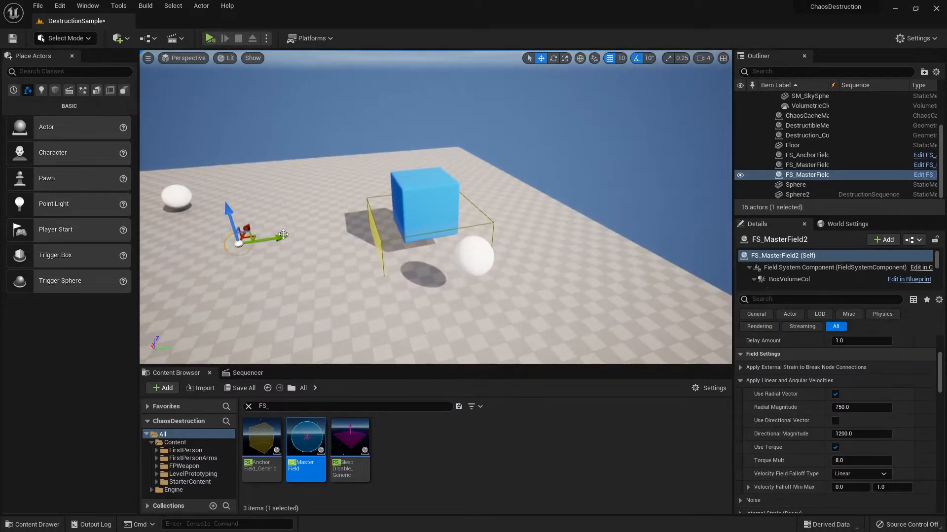
- Scale FS_MasterField2 up uniformly to about 13 so its sphere is larger than the cube
left_click_drag(276, 240, 291, 254)
key("r")
mouse_move(311, 270)
right_mouse_down()
mouse_move(290, 271)
mouse_move(308, 284)
right_mouse_up()
left_click_drag(319, 249, 282, 170)
key("w")
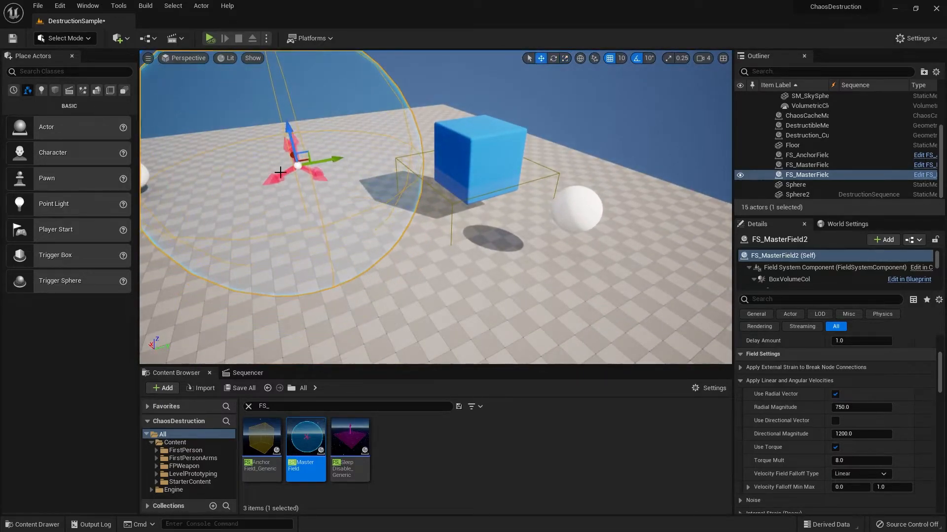
key("f")
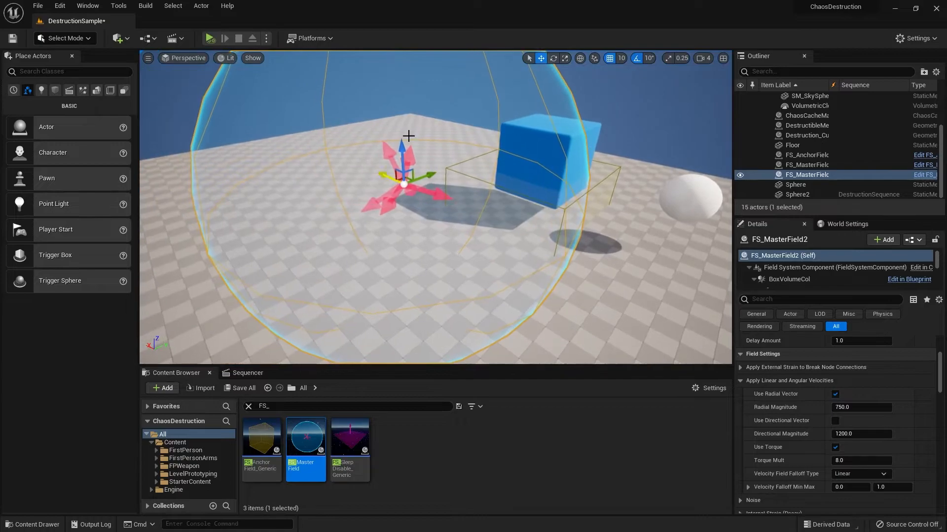
right_click_drag(484, 194, 419, 201)
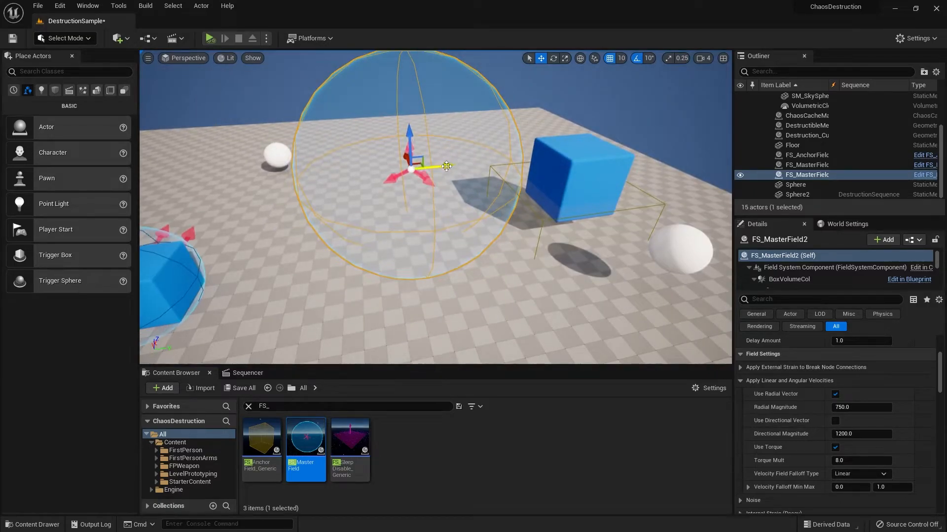
- Move FS_MasterField2 onto the cube at location 680, 2330, 410, and run and stop a simulation of the level
left_click_drag(446, 166, 619, 149)
right_click_drag(619, 148, 560, 168)
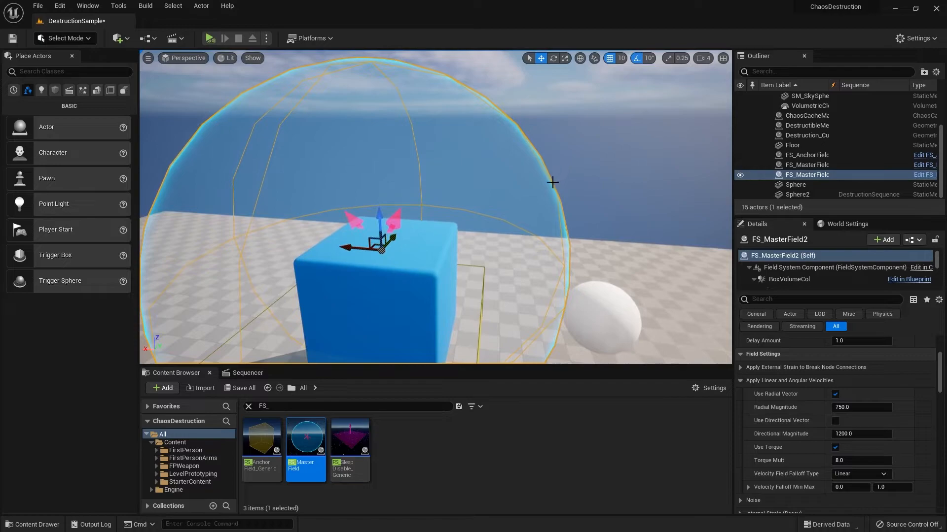
left_click_drag(380, 209, 400, 256)
right_click_drag(400, 256, 222, 276)
left_click_drag(554, 198, 540, 198)
right_click_drag(525, 225, 599, 232)
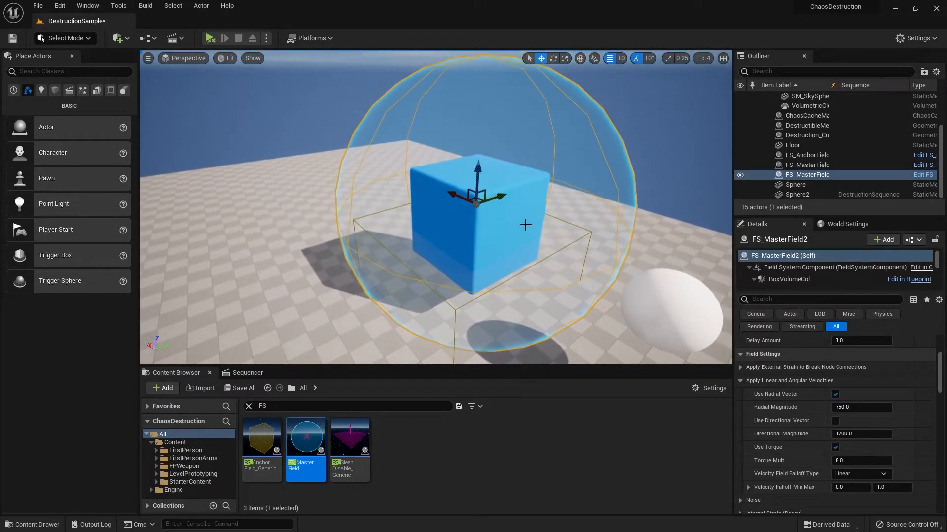
left_click(214, 40)
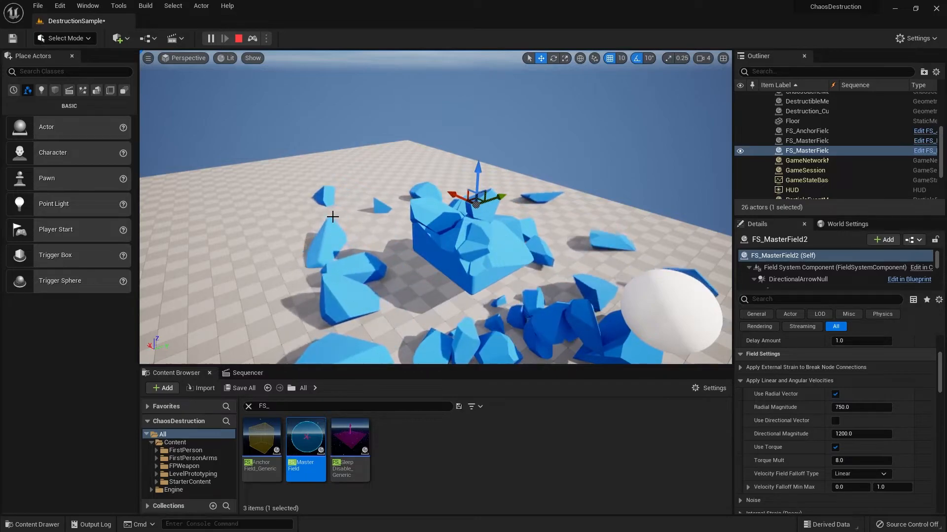
left_click(238, 39)
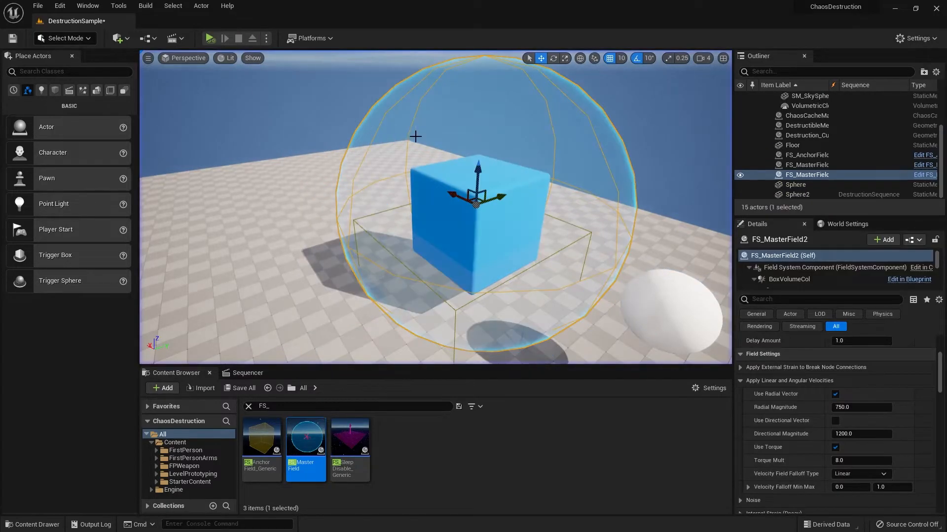
- Set the Delay Amount of FS_MasterField2 to 0.2
scroll(808, 383, "up", 5)
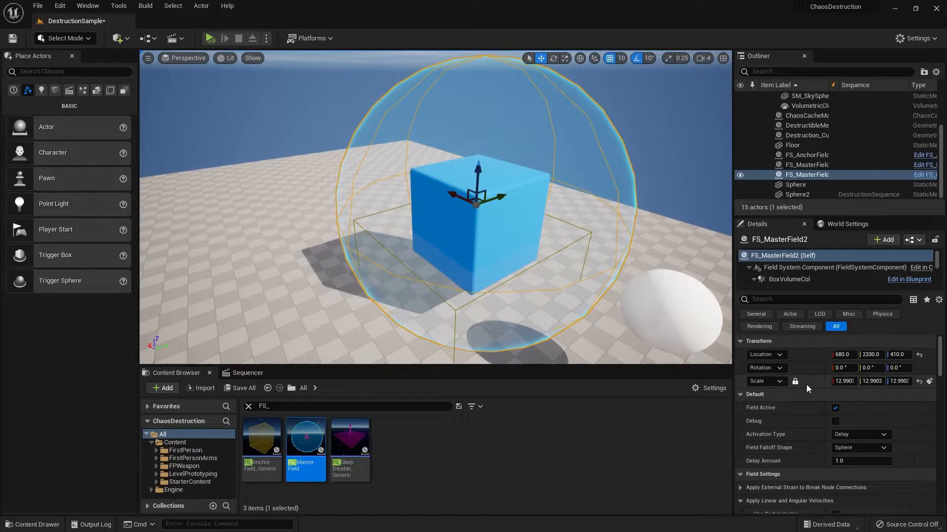
scroll(810, 386, "down", 2)
scroll(761, 379, "down", 1)
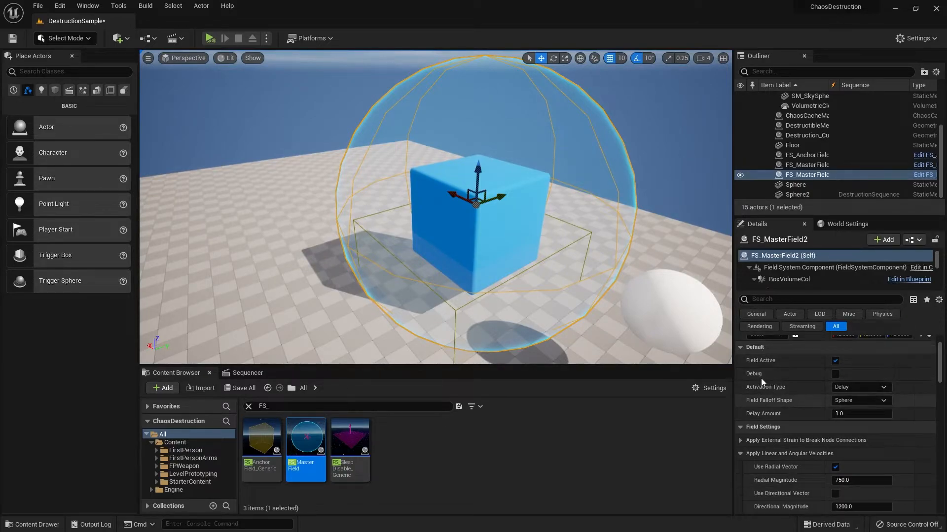
left_click(854, 413)
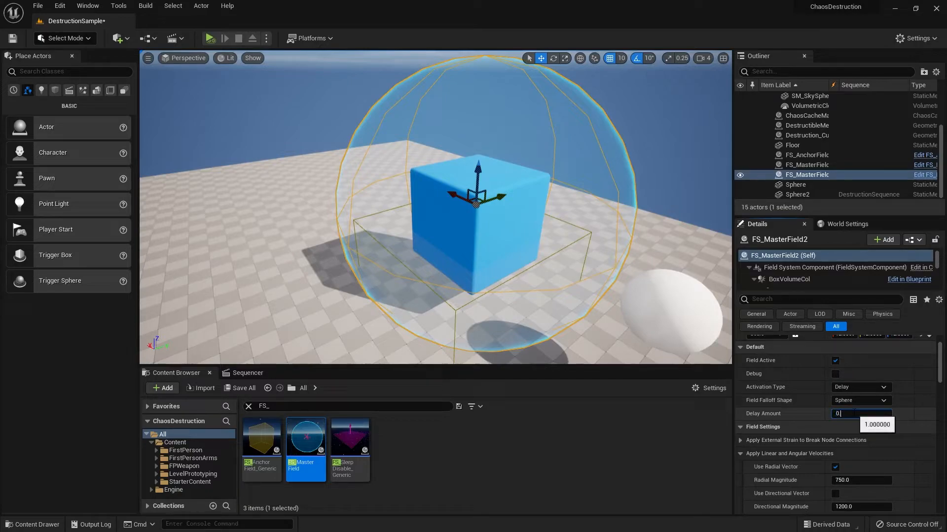
left_click(780, 416)
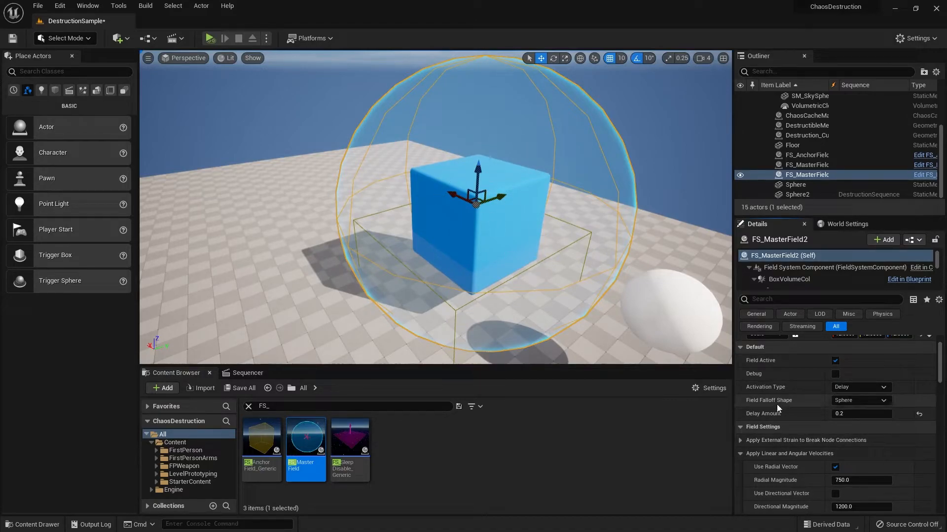
- Try the Plane falloff shape on FS_MasterField2 and return Field Falloff Shape to Sphere
left_click(853, 400)
left_click(851, 417)
left_click(860, 401)
left_click(866, 428)
key("s")
right_click_drag(482, 252, 483, 265)
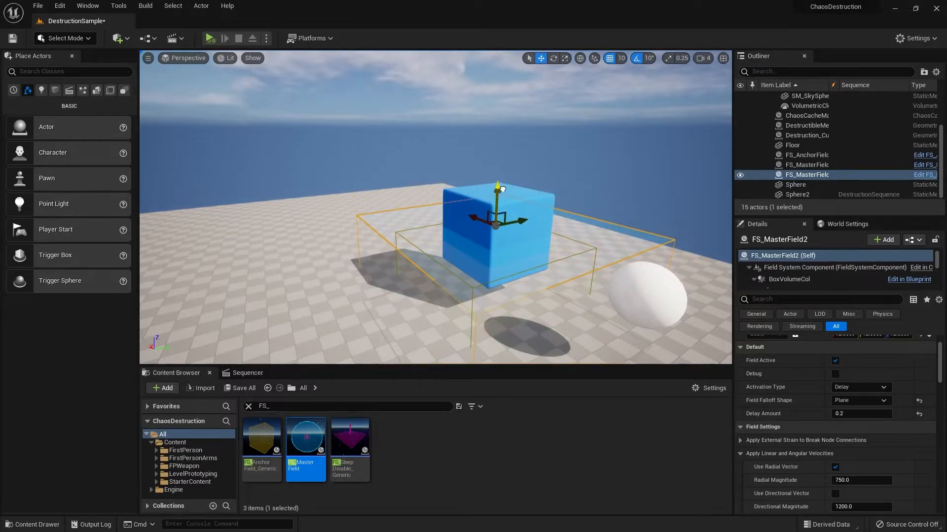
left_click(843, 420)
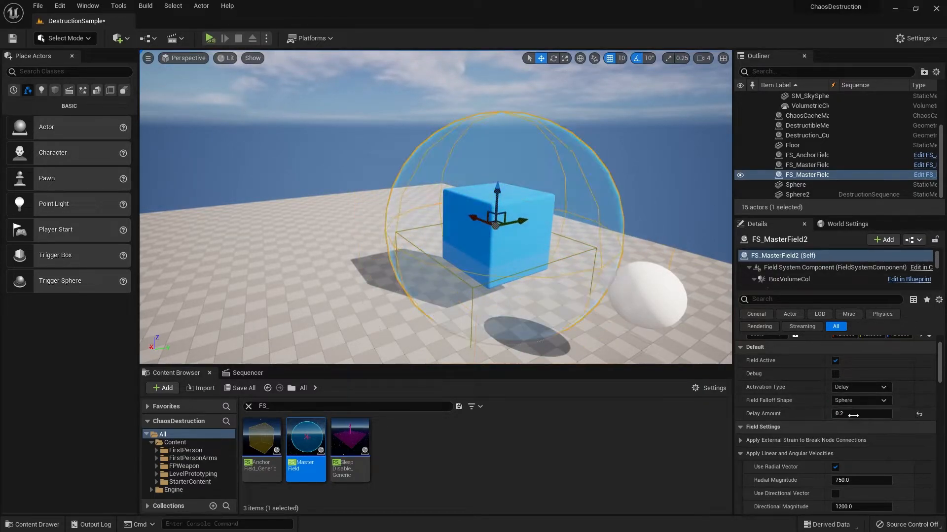
- Shrink FS_MasterField2 uniformly to a small sphere inside the cube, and run and stop a simulation of the level
right_click_drag(526, 224, 551, 180)
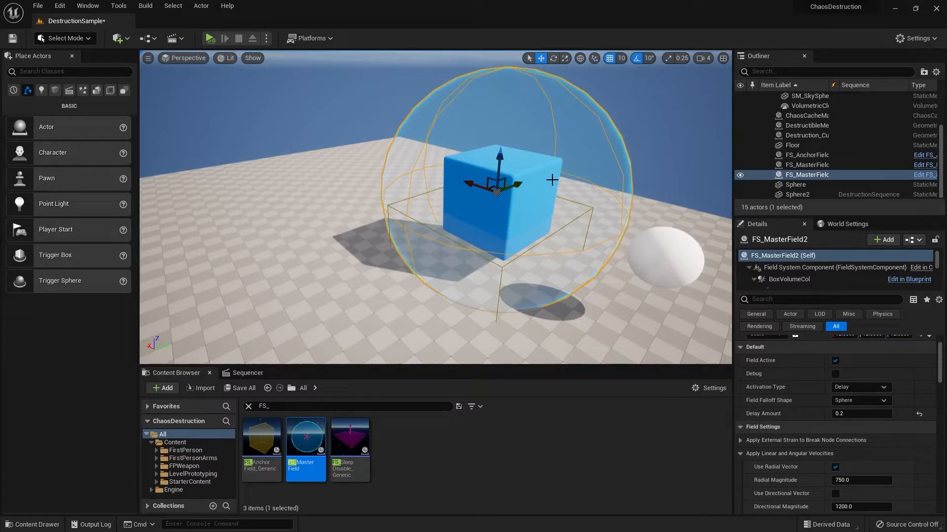
scroll(561, 154, "up", 3)
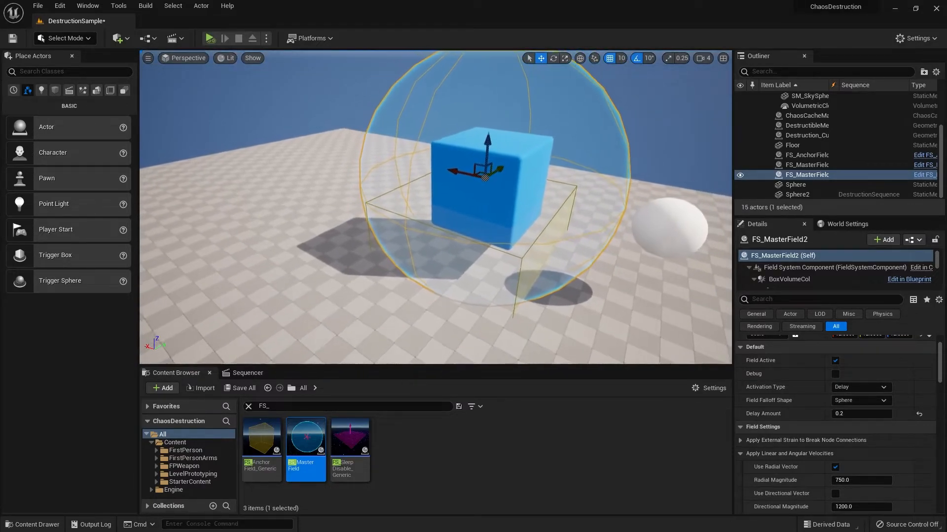
key("e")
key("r")
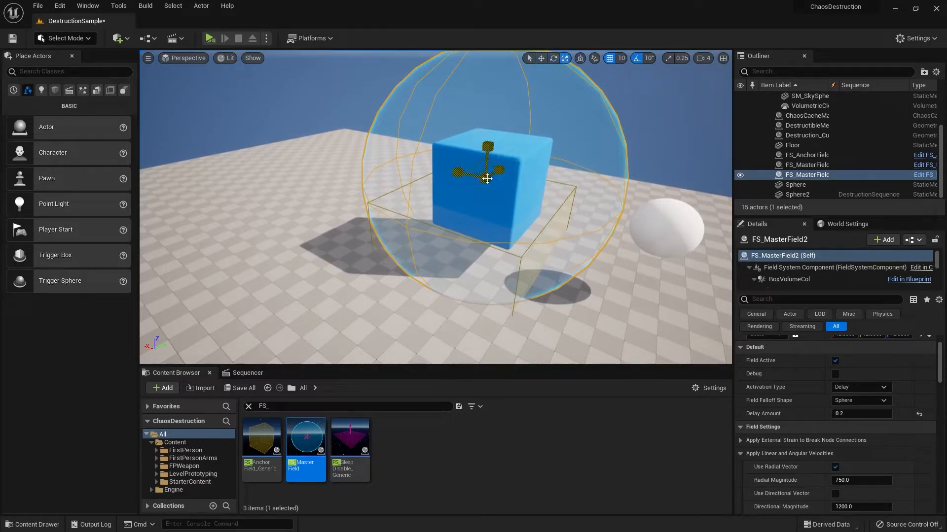
right_click_drag(580, 134, 585, 118)
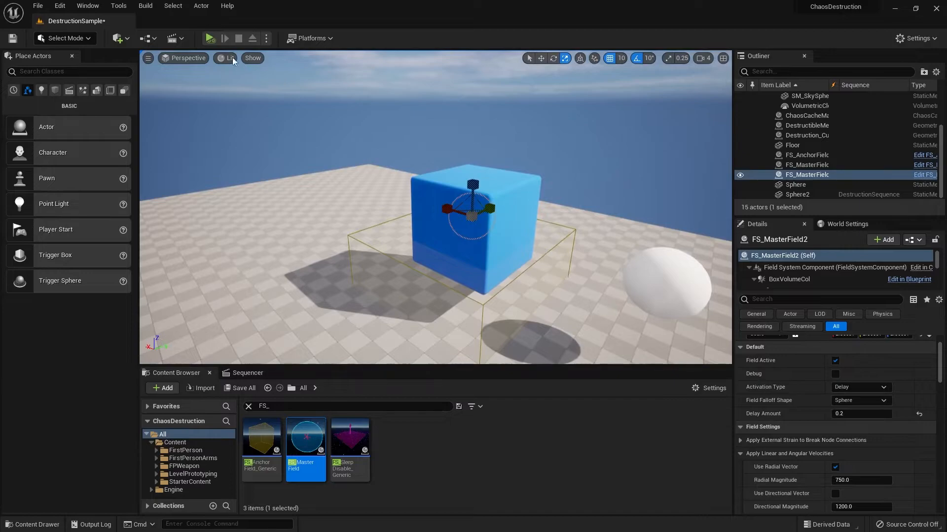
left_click(210, 39)
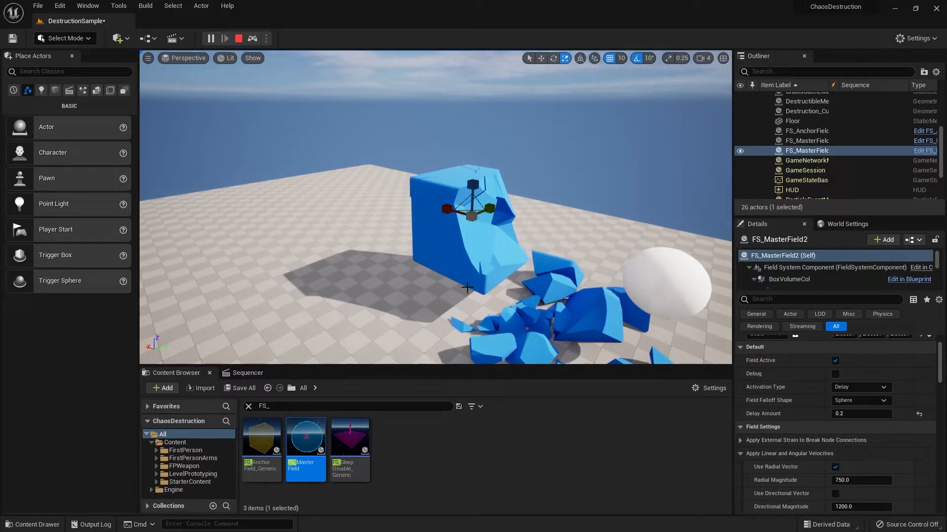
left_click(239, 39)
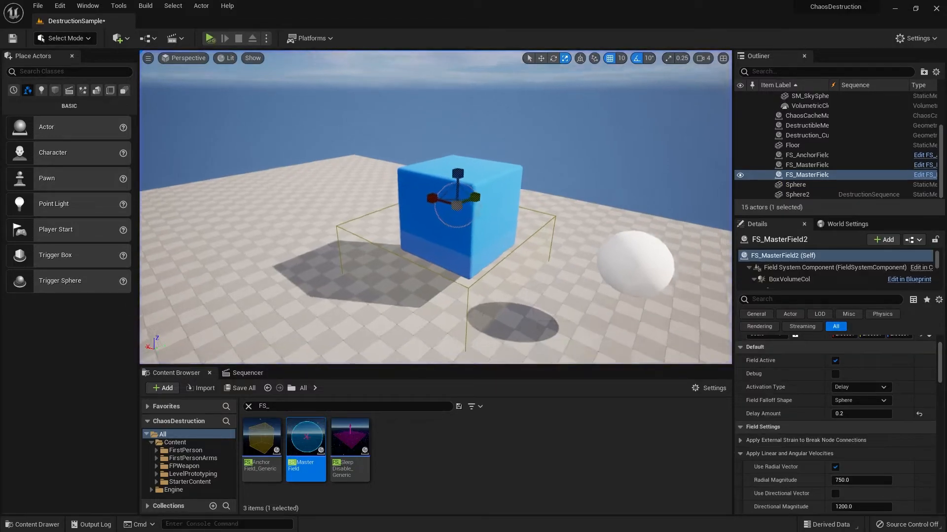
- Enlarge FS_MasterField2 uniformly far beyond the cube and the sphere beside it, and run and stop a simulation
scroll(443, 227, "down", 4)
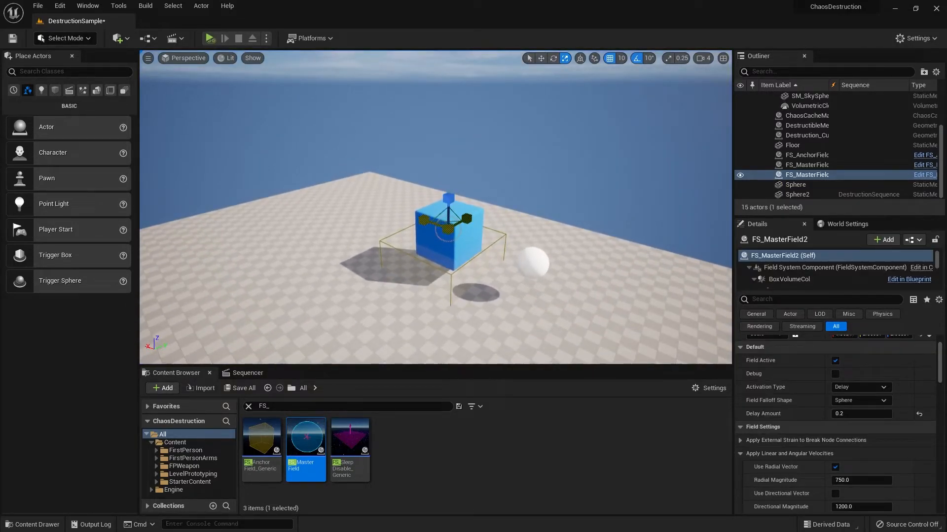
left_click_drag(448, 229, 498, 187)
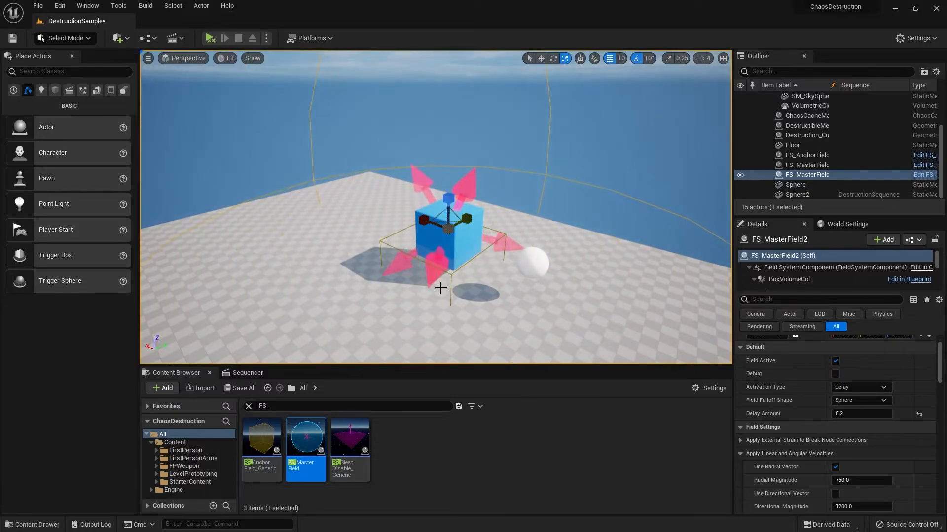
left_click_drag(447, 228, 483, 390)
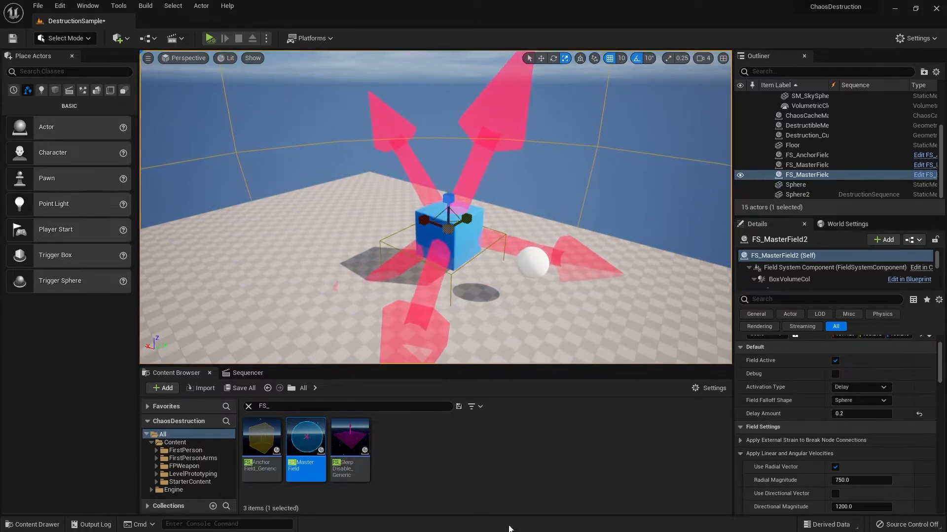
right_click_drag(389, 309, 420, 296)
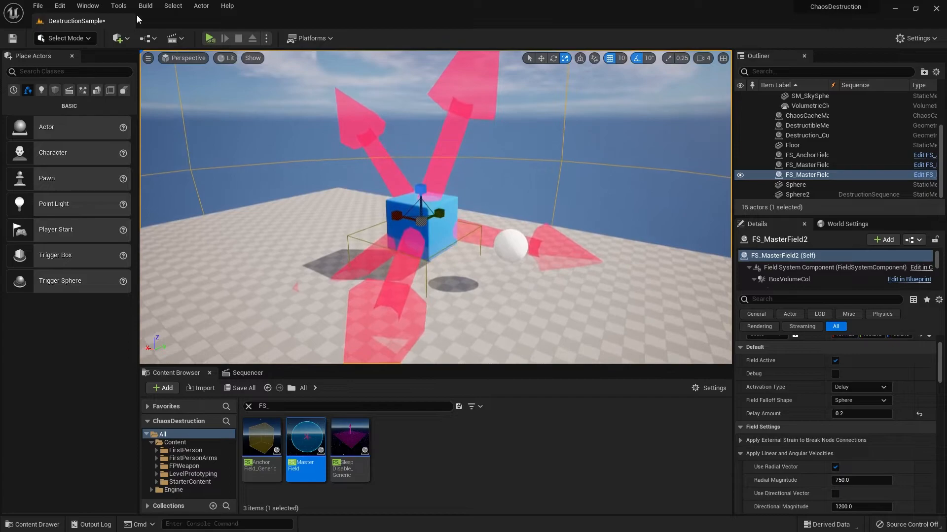
left_click(210, 38)
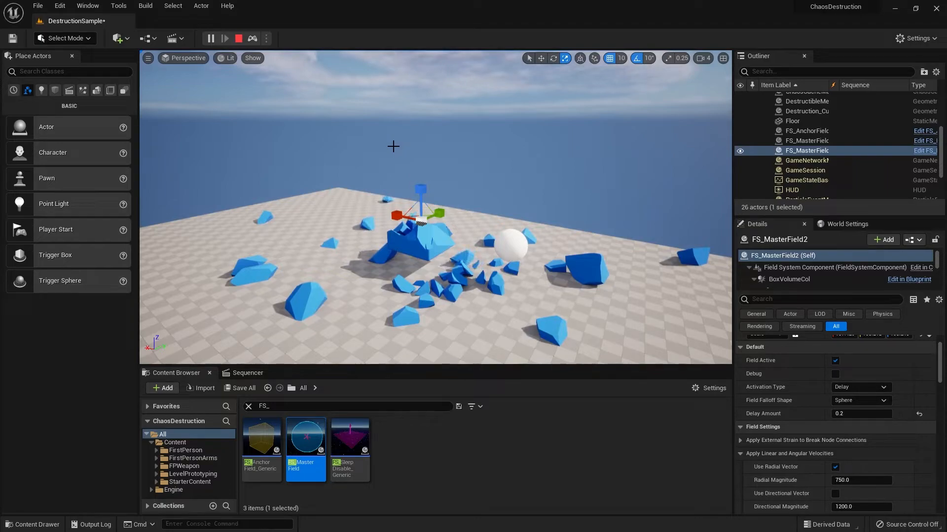
left_click(238, 38)
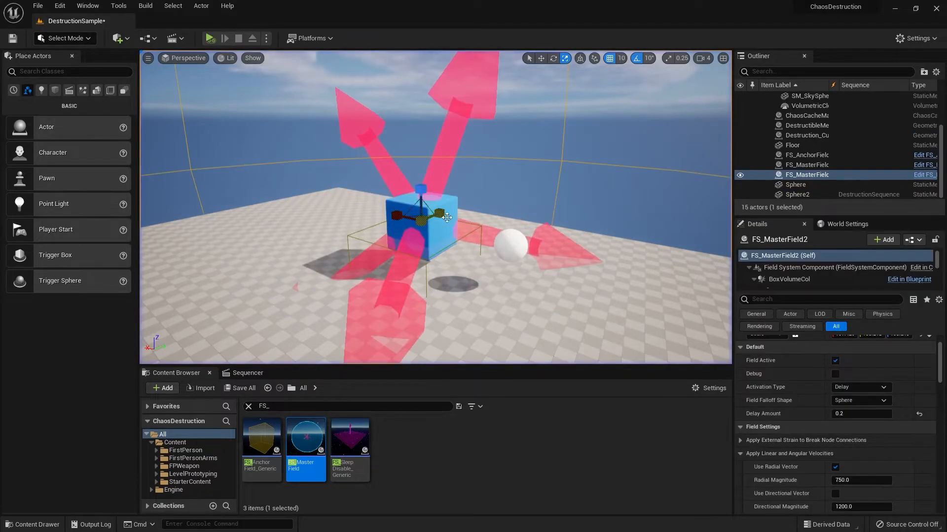
- Scale FS_MasterField2 back down uniformly until its sphere is about as large as the cube
key("s")
mouse_move(471, 228)
right_mouse_down()
mouse_move(461, 219)
mouse_move(472, 229)
mouse_move(474, 191)
mouse_move(466, 239)
mouse_move(460, 233)
right_mouse_up()
key("w")
key("s")
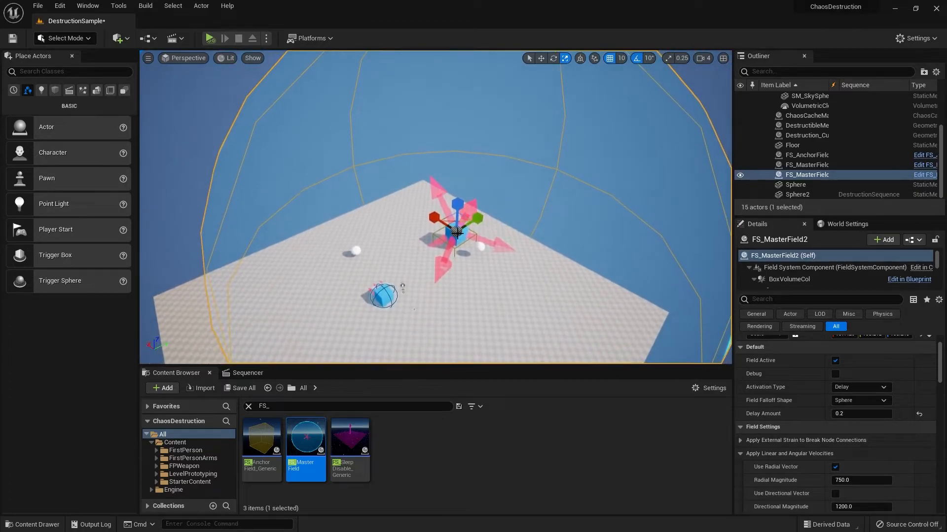
mouse_move(460, 220)
left_mouse_down()
mouse_move(469, 210)
mouse_move(458, 228)
left_mouse_up()
right_click_drag(574, 326, 546, 311)
key("q")
key("w")
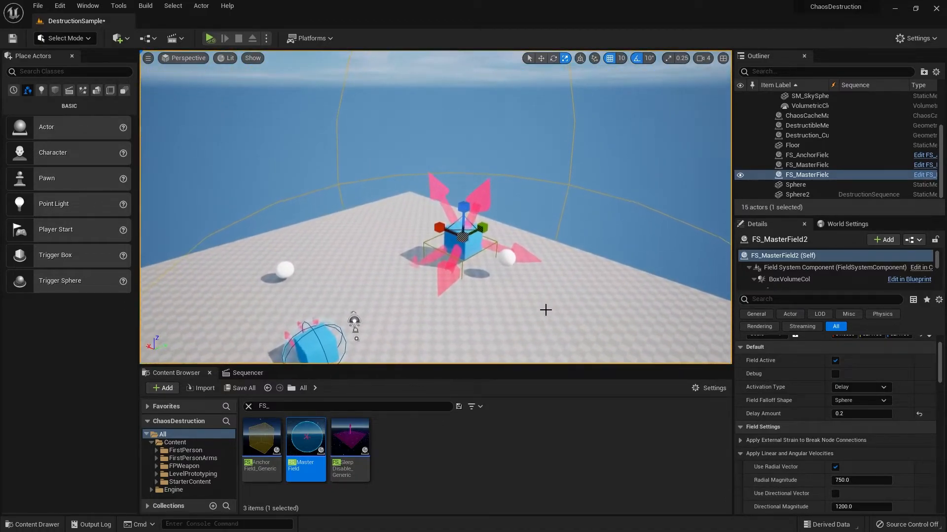
mouse_move(465, 239)
left_mouse_down()
mouse_move(475, 222)
mouse_move(460, 241)
left_mouse_up()
right_click_drag(516, 135, 525, 108)
key("w")
scroll(775, 397, "down", 3)
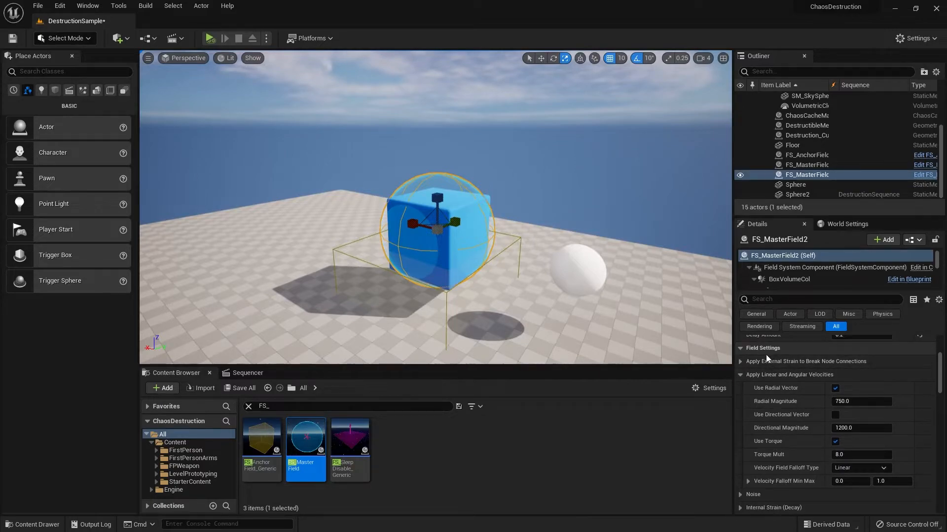
- Lift FS_MasterField2 above the cube to view its radial arrows, and lower it back around the cube
scroll(771, 372, "down", 1)
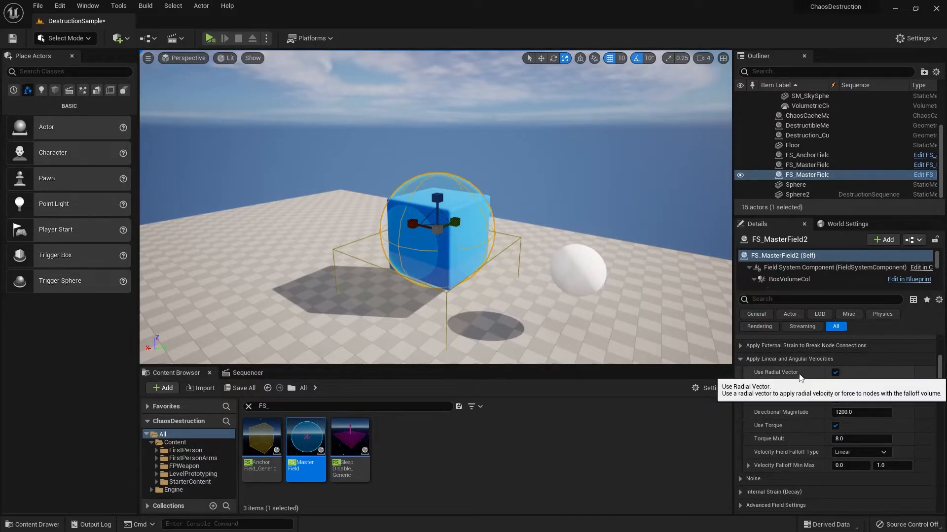
left_click_drag(440, 204, 464, 105)
key("f")
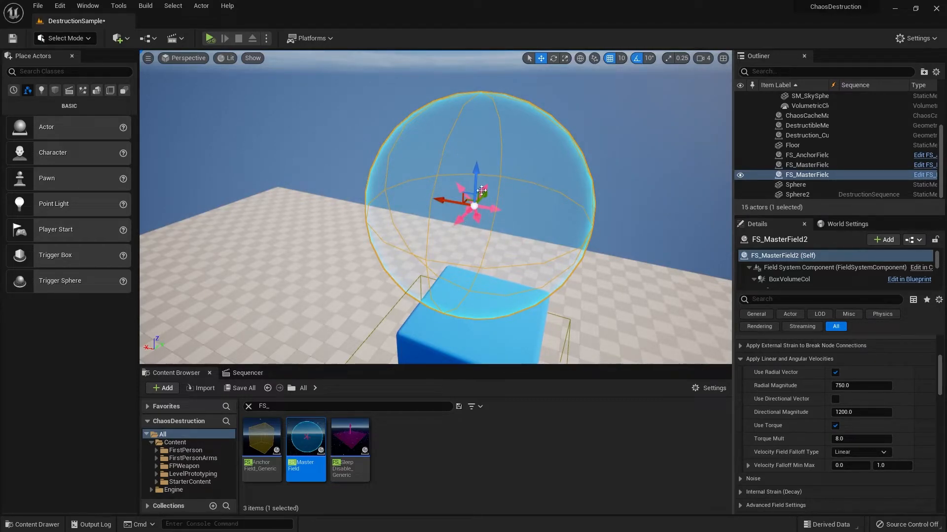
left_click_drag(475, 169, 478, 298)
right_click_drag(479, 299, 444, 264)
left_click_drag(470, 198, 470, 212)
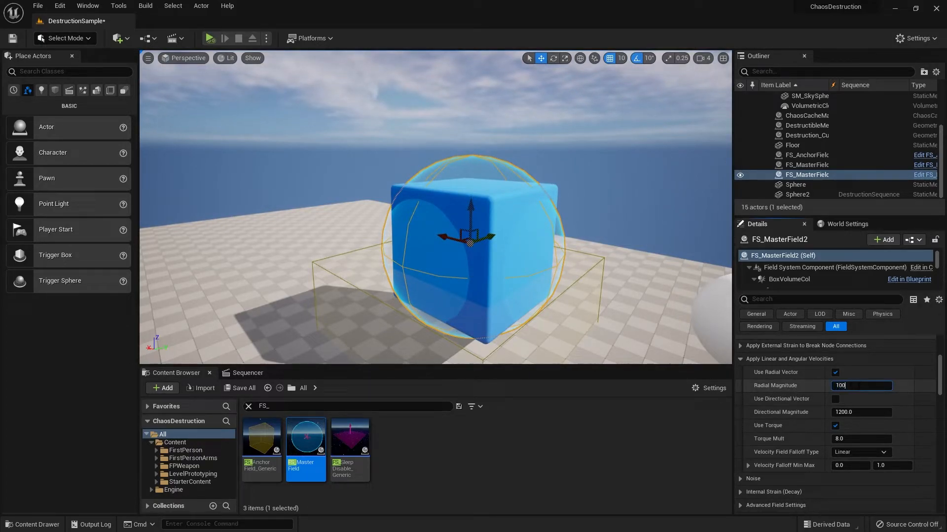
- Set FS_MasterField2's Radial Magnitude to 100000, and run and stop a simulation of the level
key("s")
mouse_move(488, 176)
right_mouse_down()
mouse_move(493, 184)
mouse_move(488, 176)
right_mouse_up()
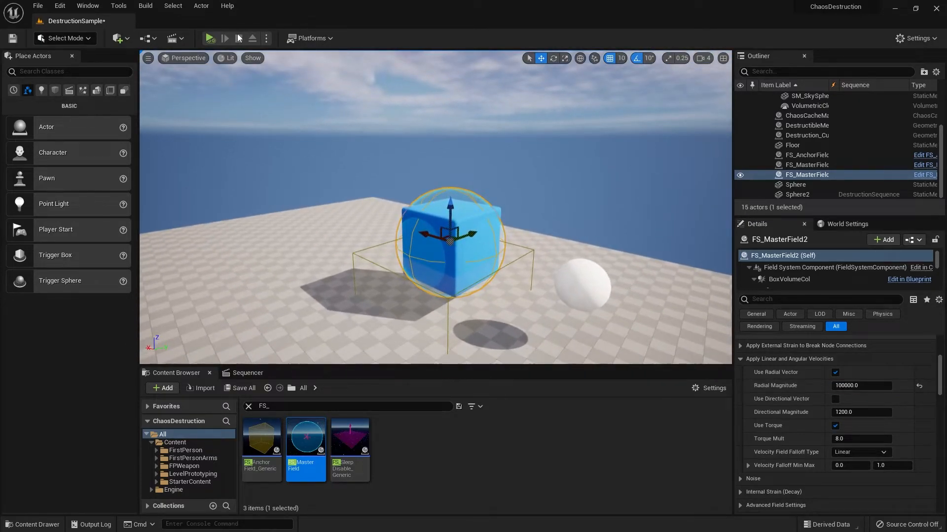
left_click(210, 39)
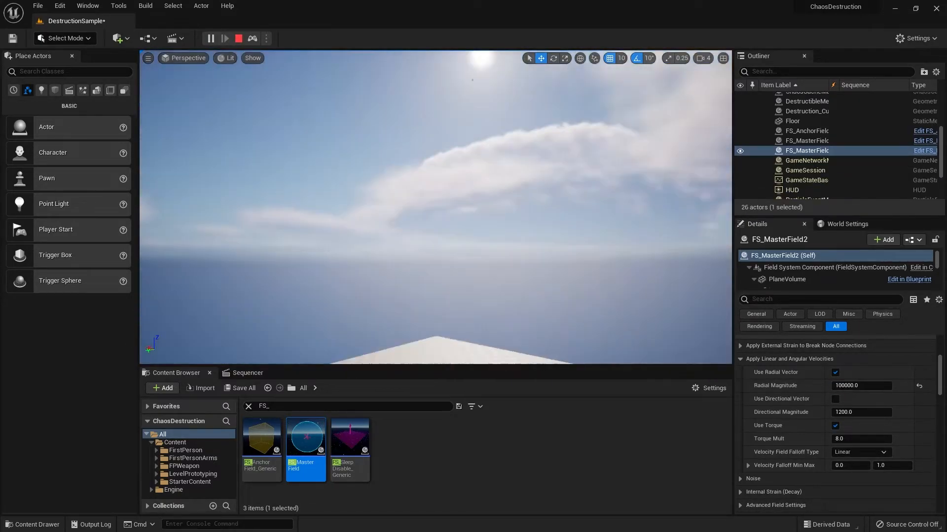
right_click_drag(428, 98, 436, 163)
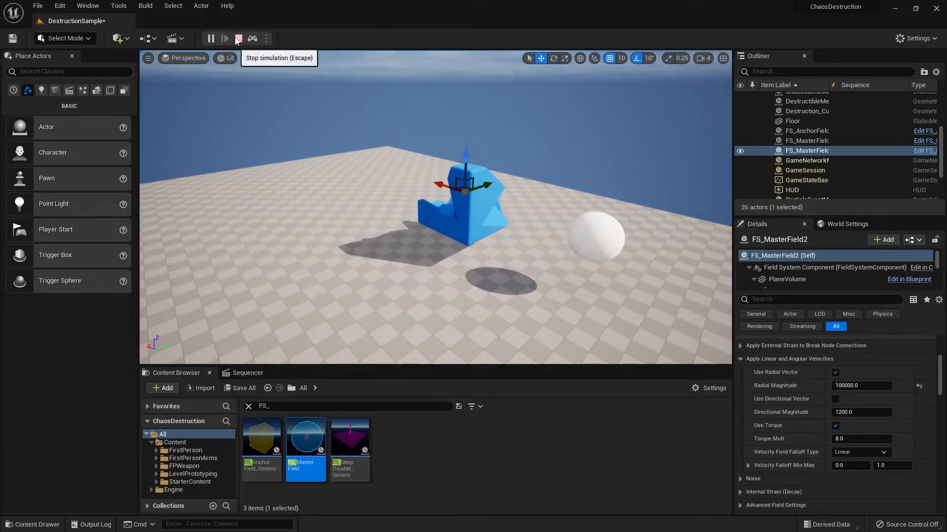
left_click(237, 41)
- Delete the FS_AnchorField_Generic actor surrounding the cube's base
key("w")
right_click_drag(499, 239, 505, 224)
left_click(320, 249)
scroll(777, 348, "up", 5)
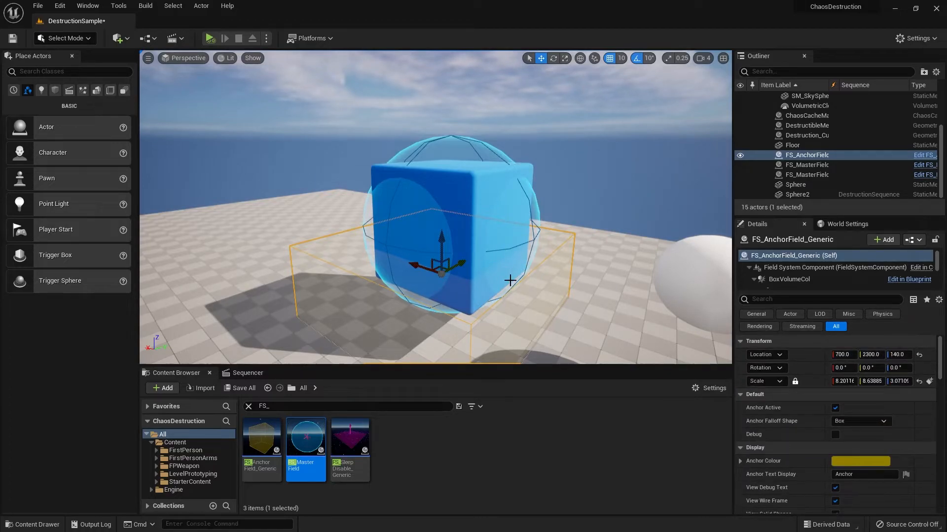
key("Delete")
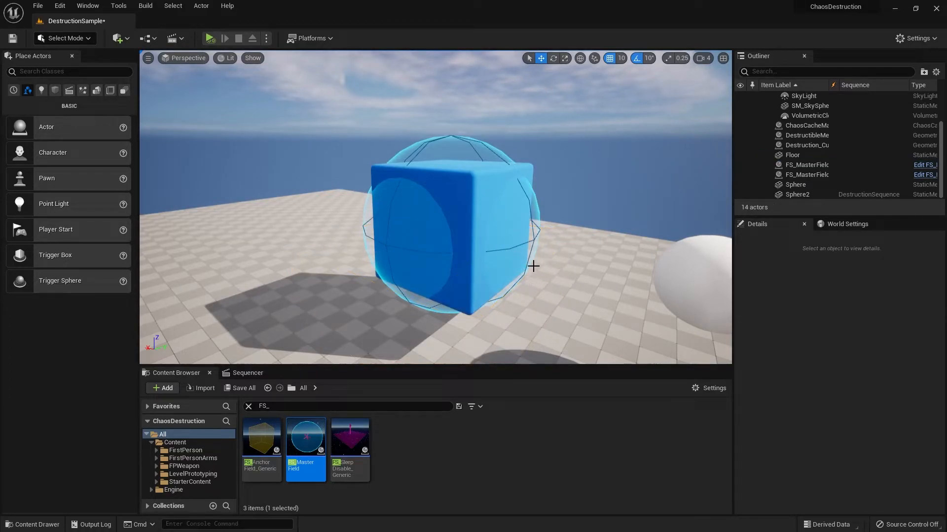
- Clear the Initialization Fields array of DestructibleMeshSample
left_click(455, 211)
scroll(811, 400, "down", 3)
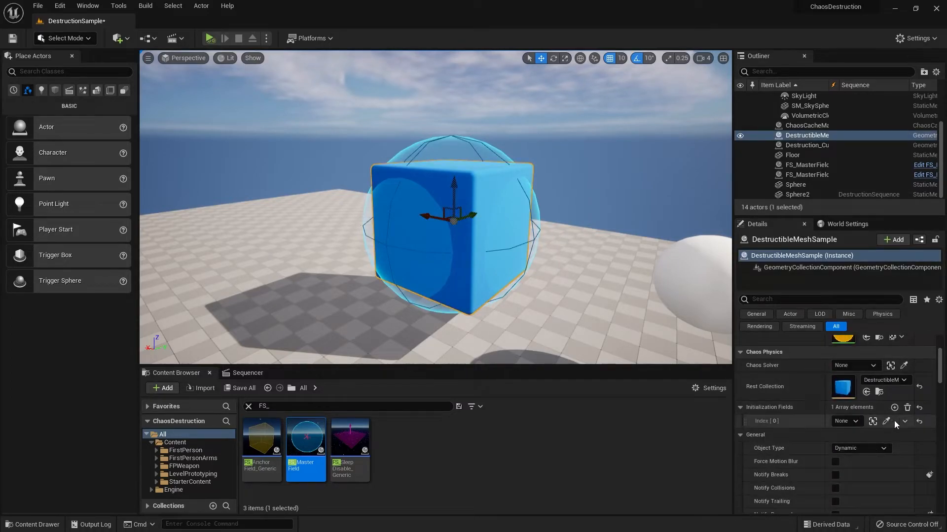
left_click(919, 420)
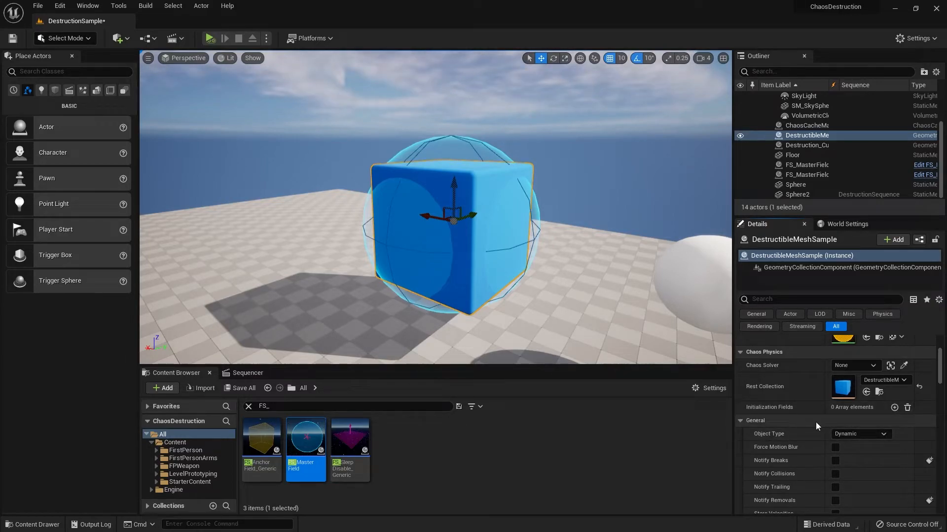
- Set the Radial Magnitude of FS_MasterField2 to 1000
right_click_drag(530, 219, 530, 255)
key("s")
key("w")
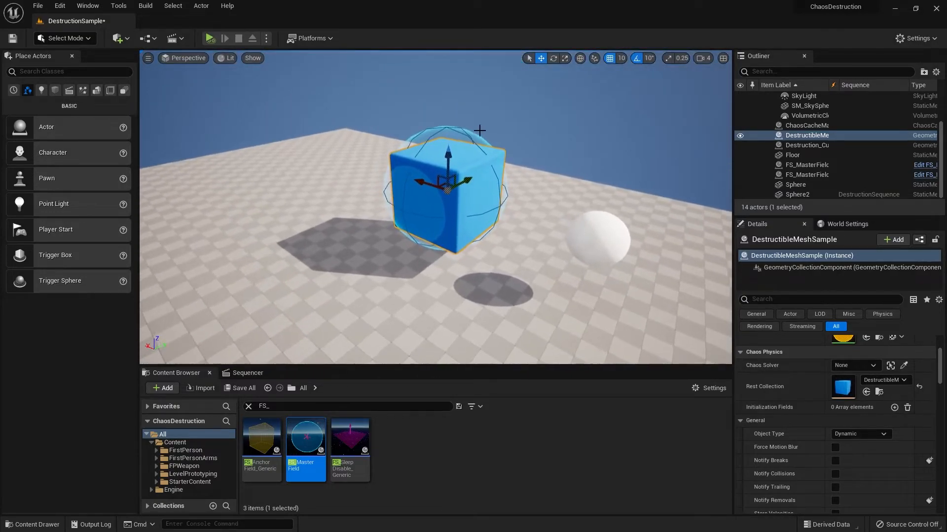
left_click(468, 135)
scroll(808, 388, "down", 1)
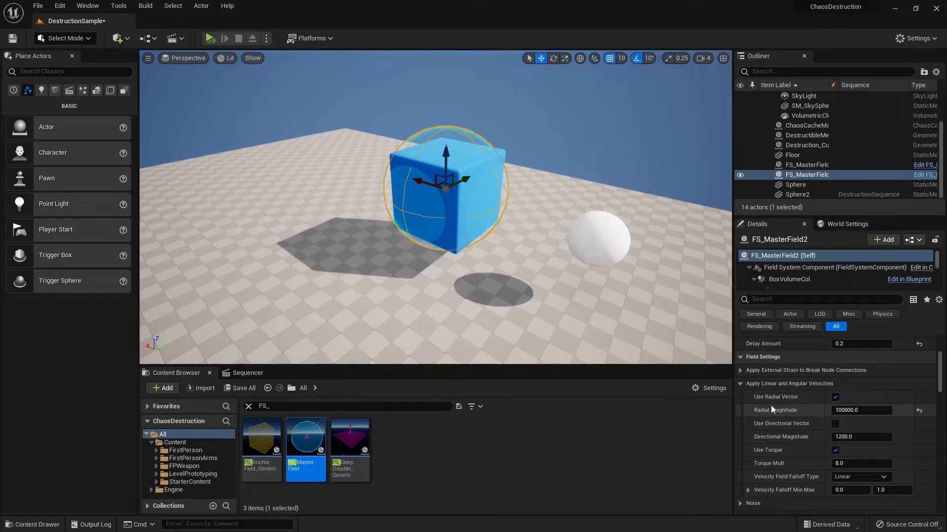
left_click(855, 413)
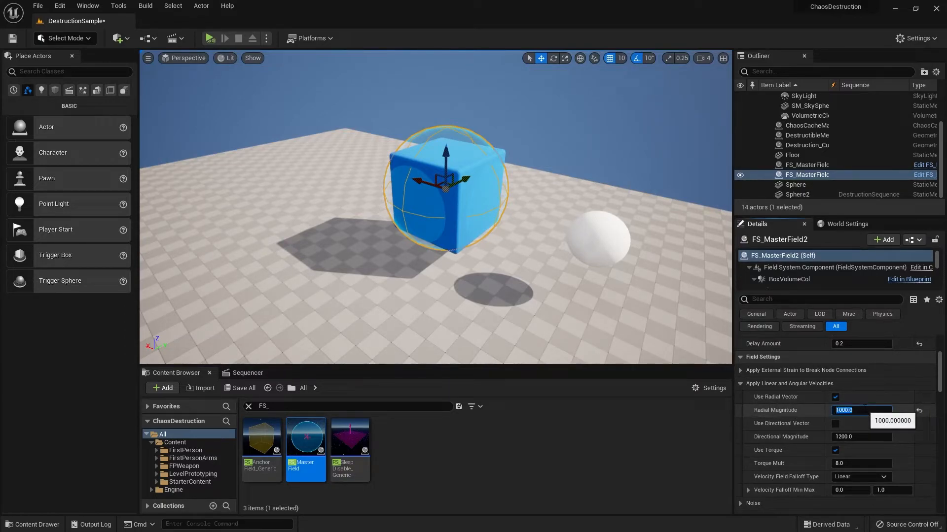
left_click(764, 432)
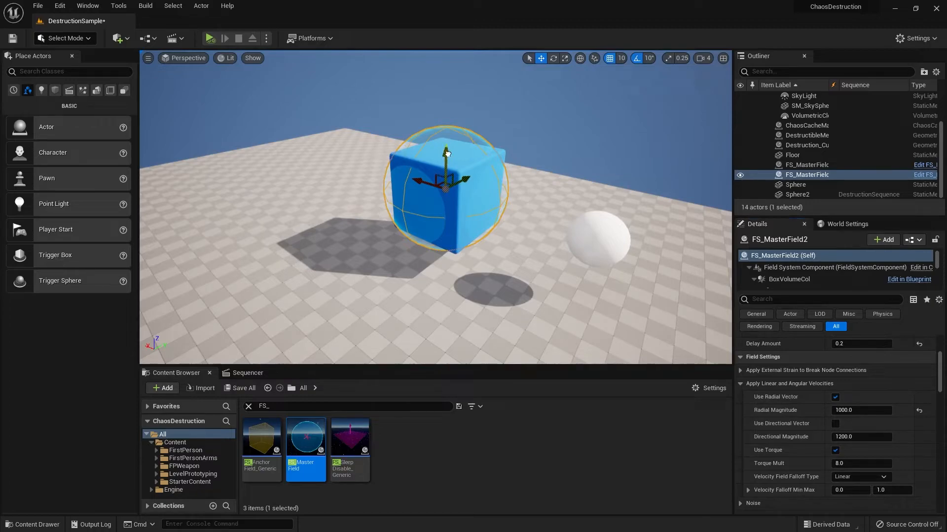
- Disable Use Radial Vector and enable Use Directional Vector on FS_MasterField2, keeping it around the cube, and run and stop a simulation
left_click_drag(445, 161, 446, 53)
right_click_drag(453, 111, 471, 191)
left_click(835, 397)
left_click(834, 423)
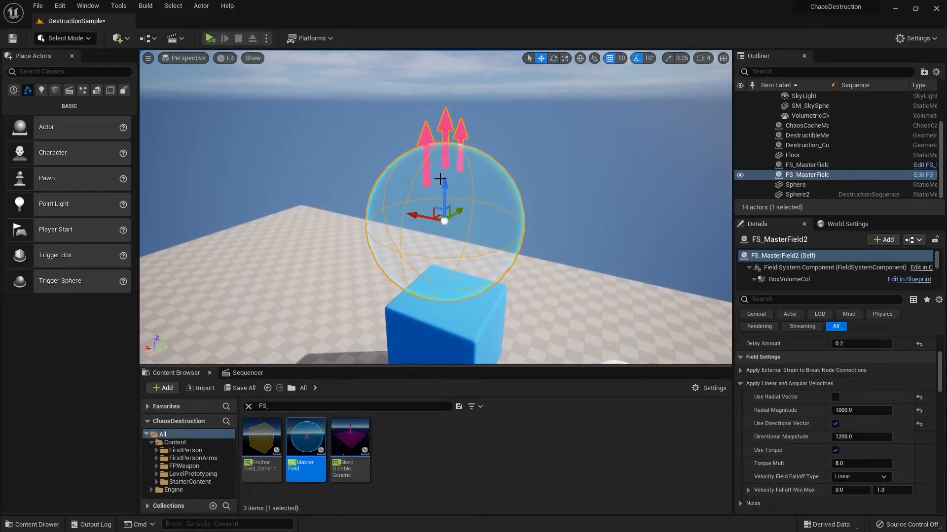
key("s")
right_click_drag(436, 77, 437, 96)
left_click_drag(431, 162, 431, 253)
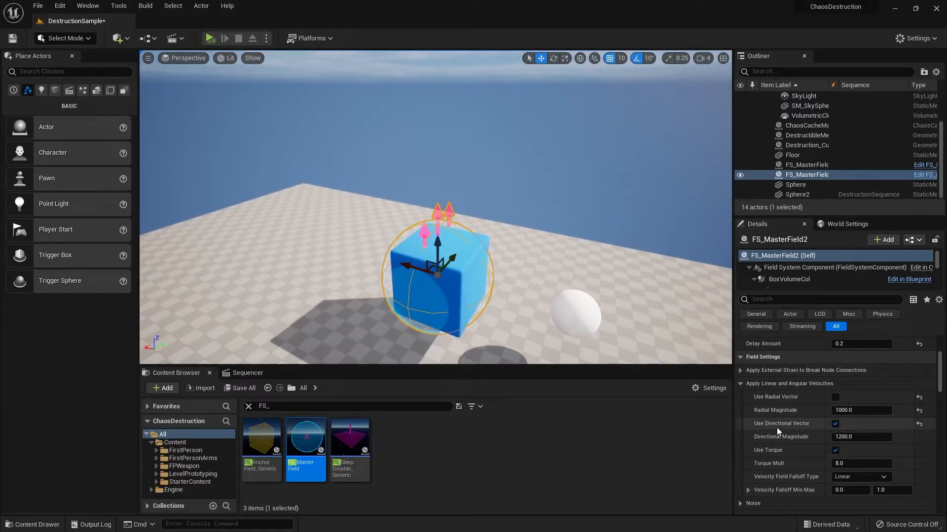
left_click(209, 38)
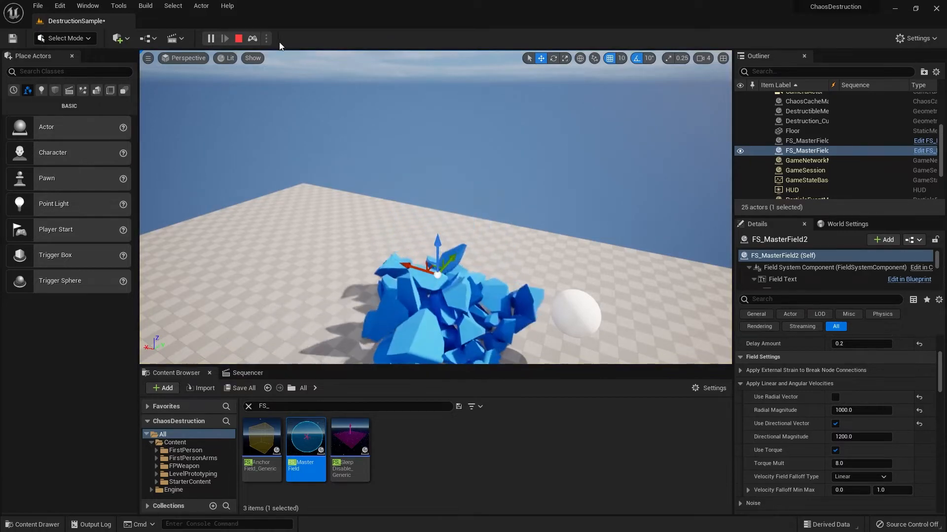
left_click(237, 42)
- Rotate FS_MasterField2 until its directional arrows point horizontally away from the white sphere, and run and stop a simulation
key("e")
left_click_drag(475, 257, 431, 317)
mouse_move(278, 135)
right_mouse_down()
mouse_move(296, 131)
mouse_move(278, 134)
right_mouse_up()
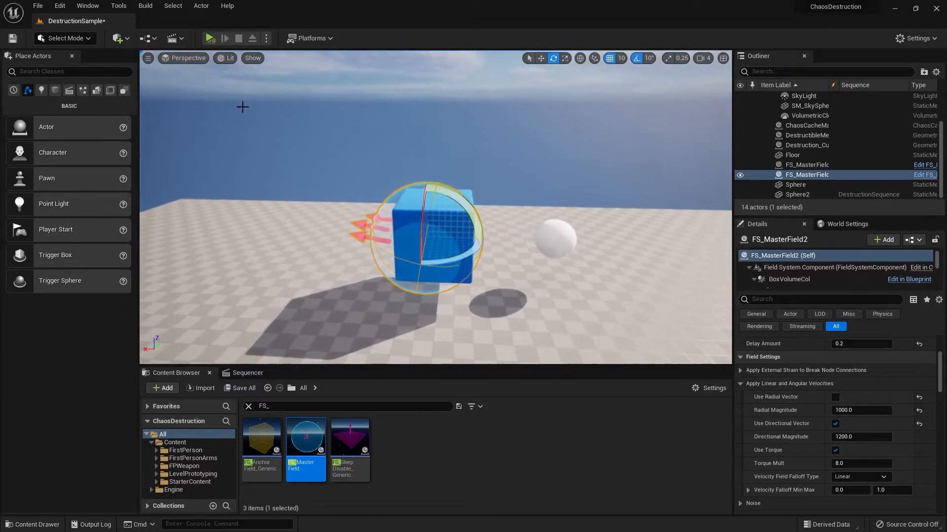
left_click(210, 38)
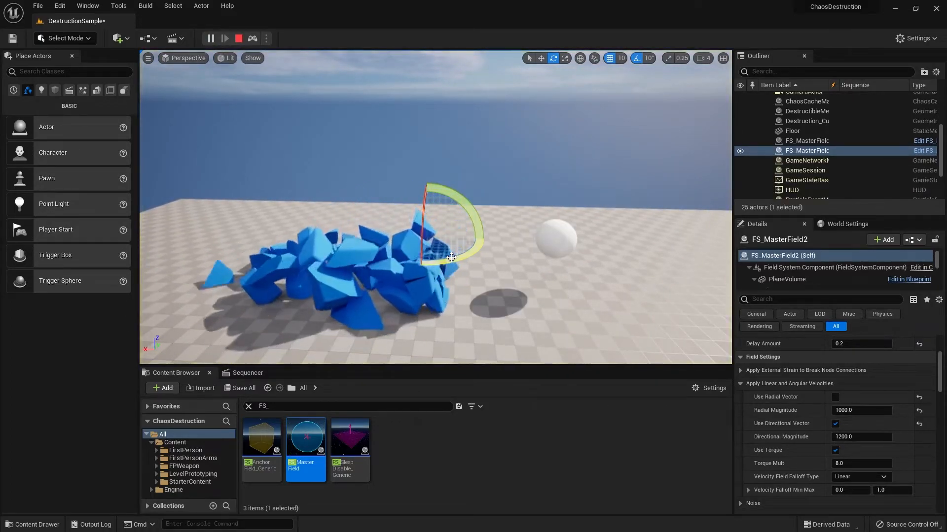
left_click(238, 38)
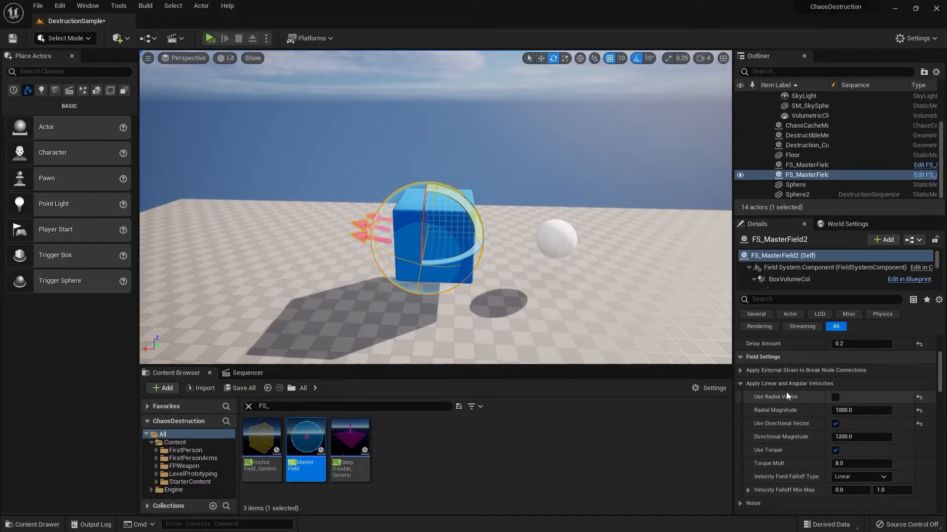
- Enable Use Radial Vector alongside the directional vector, tilt FS_MasterField2's arrows upward by 20°, and run and stop a simulation
left_click(835, 396)
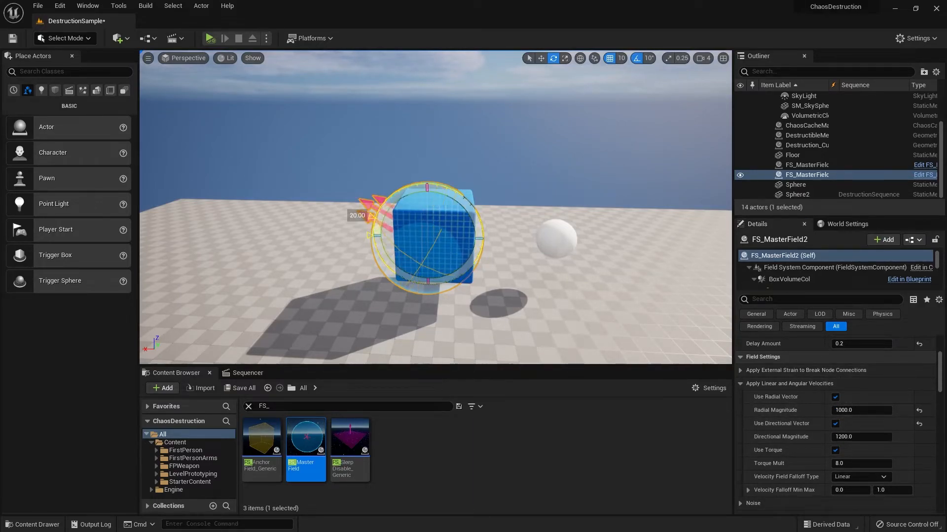
left_click(224, 38)
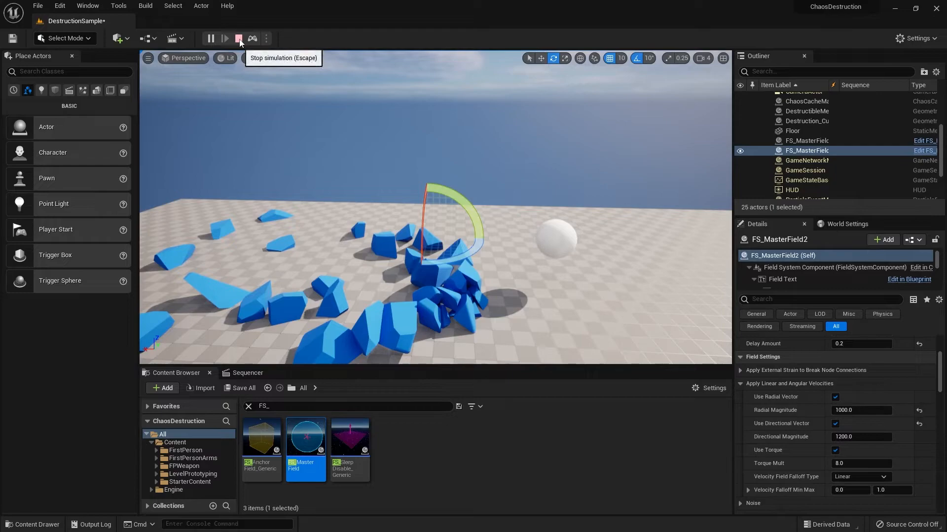
left_click(239, 39)
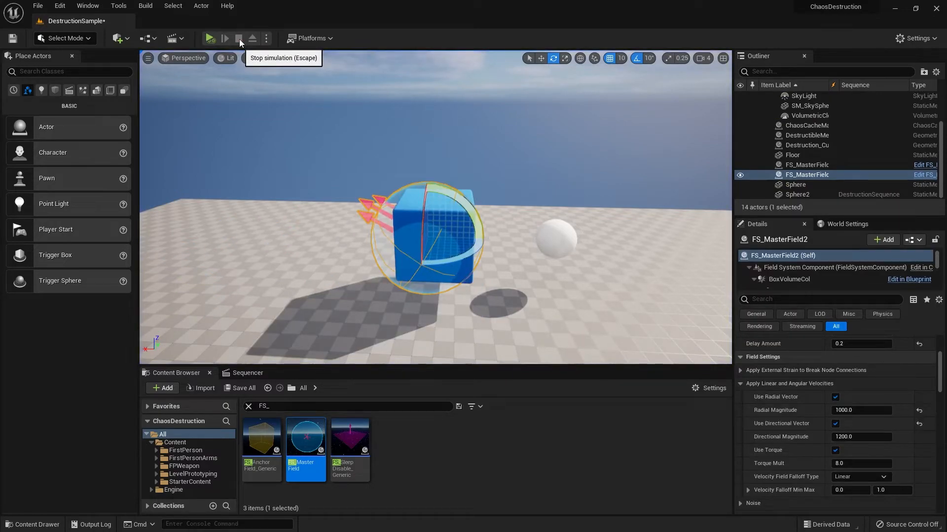
- Examine FS_MasterField2's torque, velocity falloff and expanded Noise settings, and deselect the field by selecting the Floor
scroll(770, 407, "down", 4)
scroll(815, 425, "down", 10)
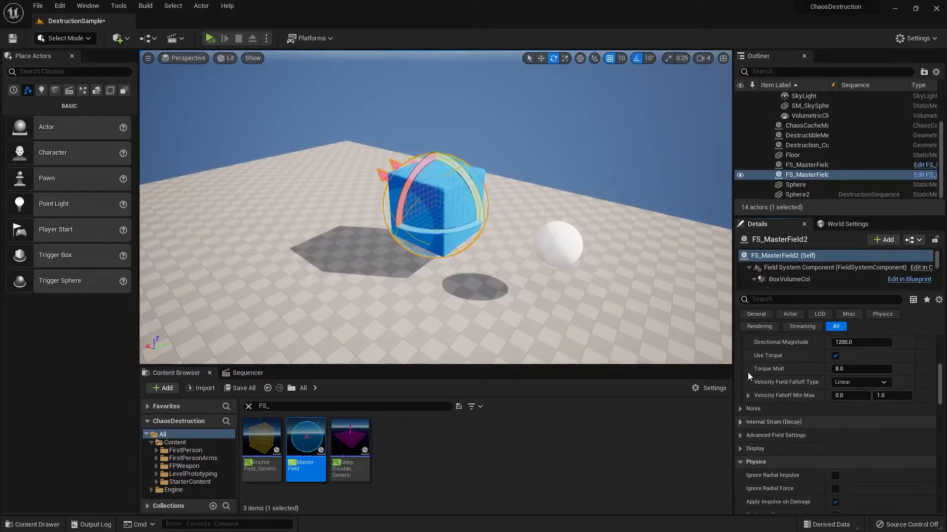
scroll(803, 445, "up", 12)
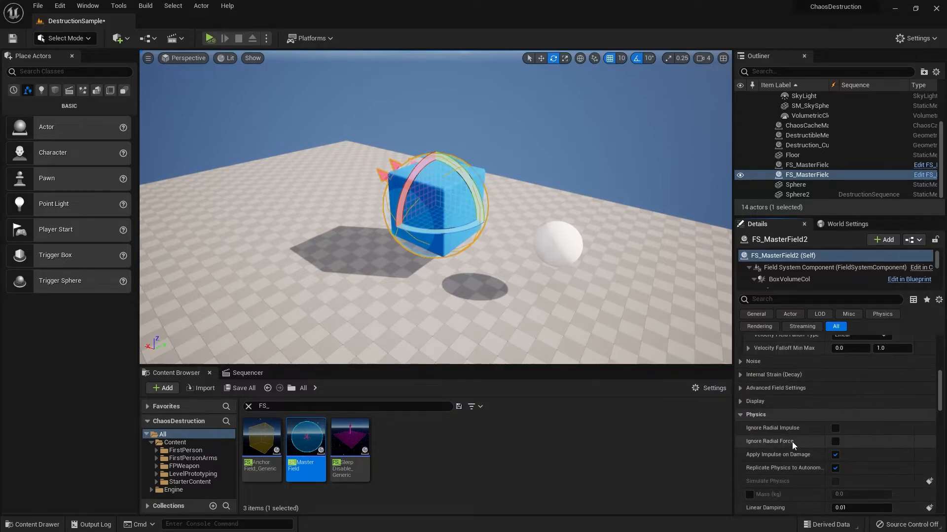
scroll(776, 403, "down", 3)
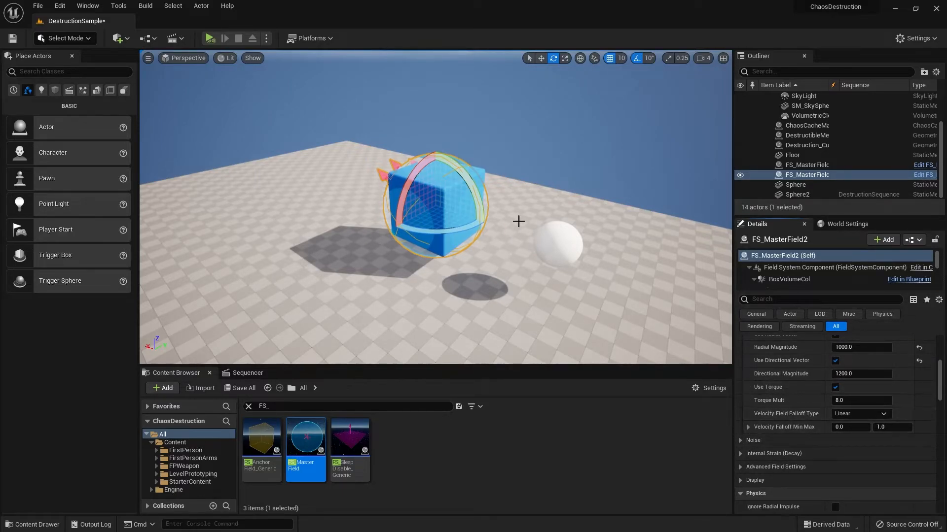
scroll(800, 416, "down", 1)
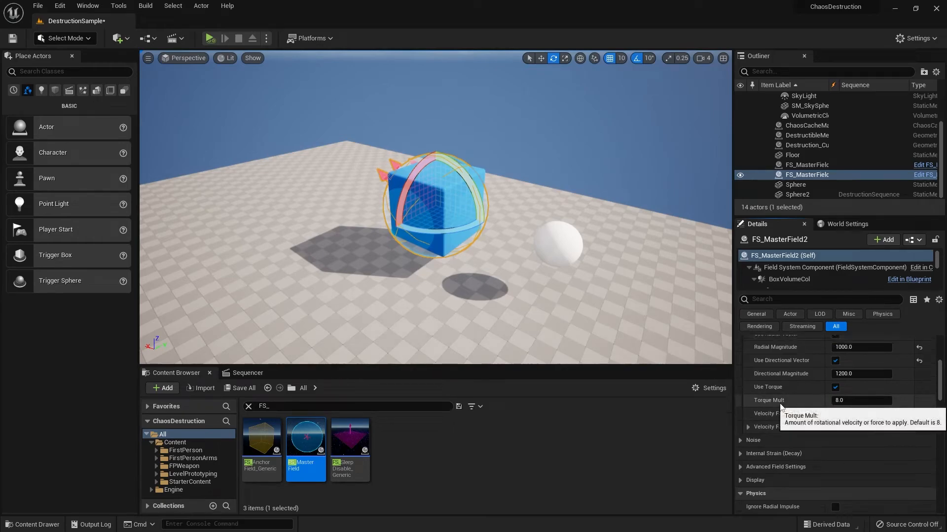
left_click(740, 425)
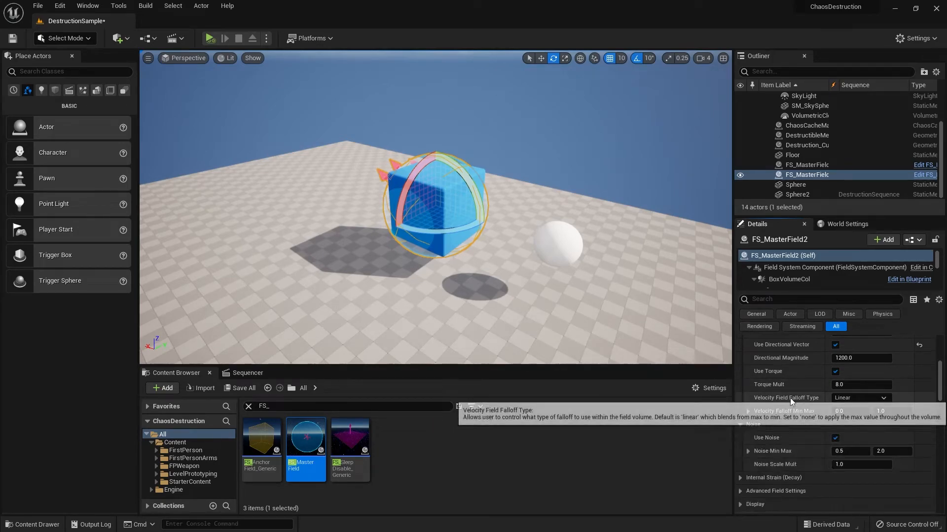
scroll(776, 424, "up", 3)
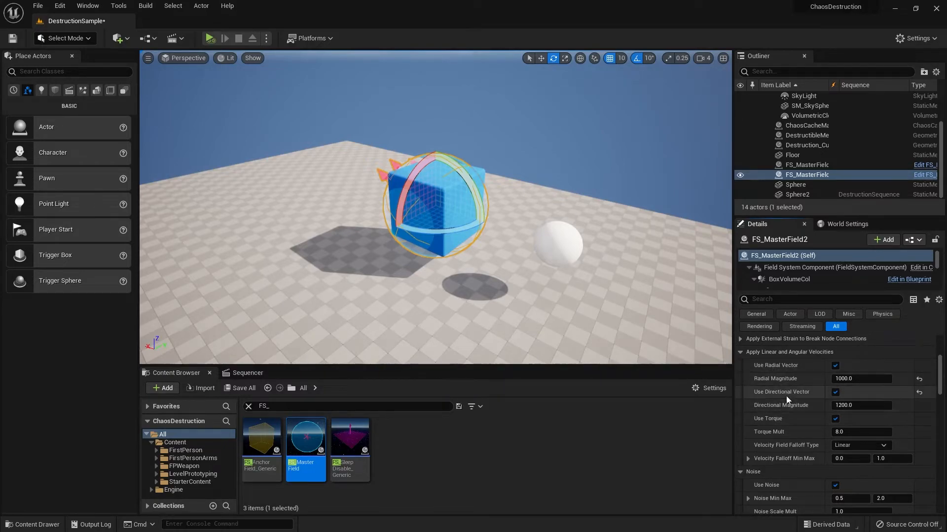
scroll(796, 379, "down", 1)
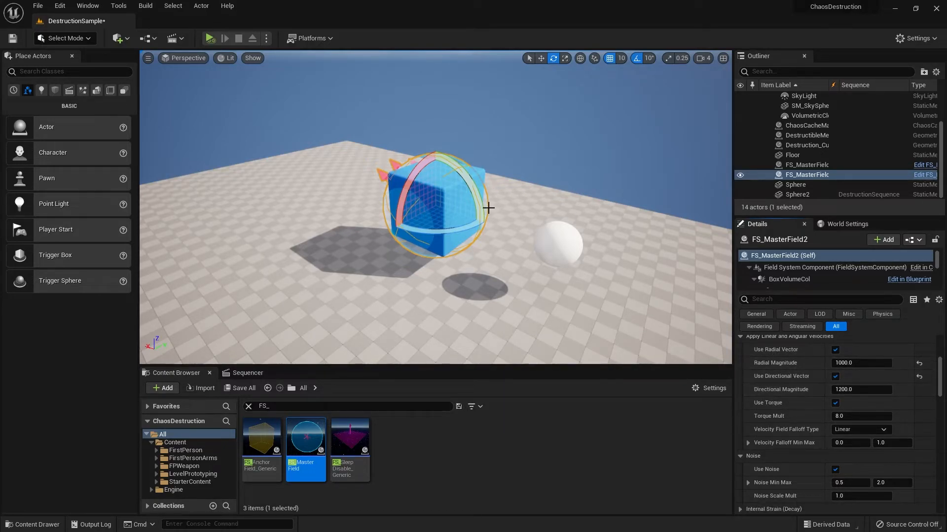
scroll(788, 377, "down", 2)
scroll(787, 385, "down", 1)
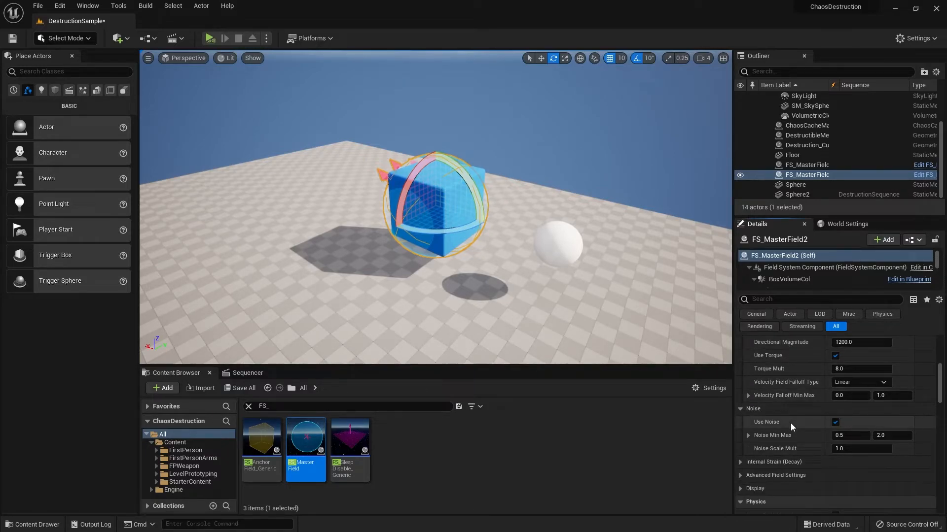
scroll(779, 397, "up", 1)
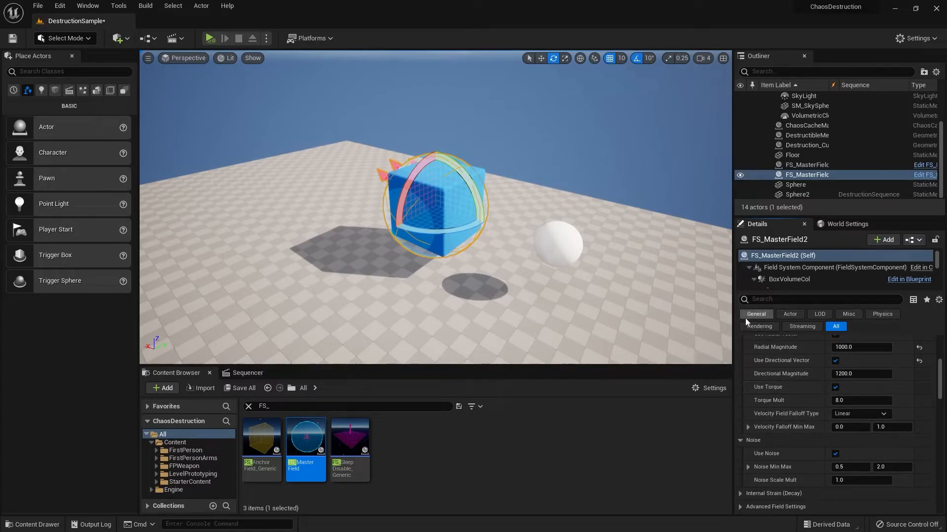
scroll(790, 391, "up", 3)
scroll(785, 421, "up", 1)
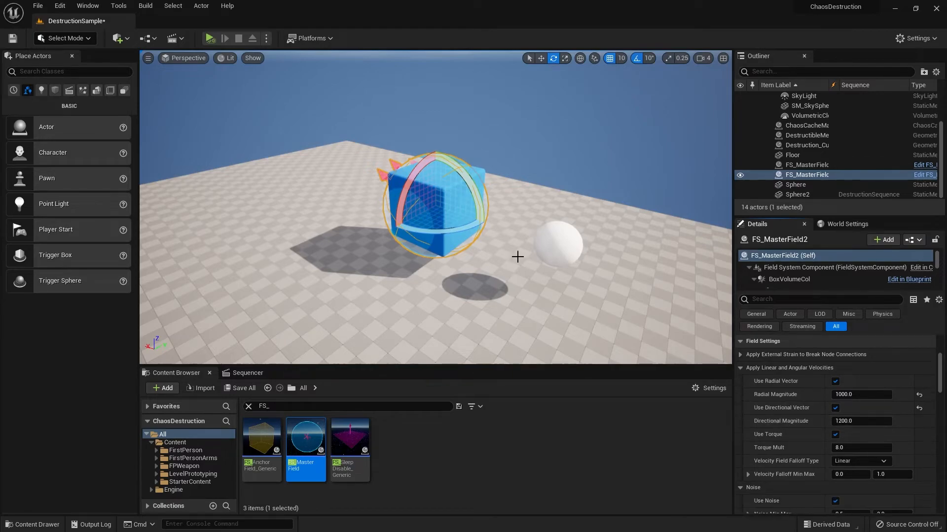
mouse_move(455, 230)
right_mouse_down()
mouse_move(493, 231)
mouse_move(468, 221)
right_mouse_up()
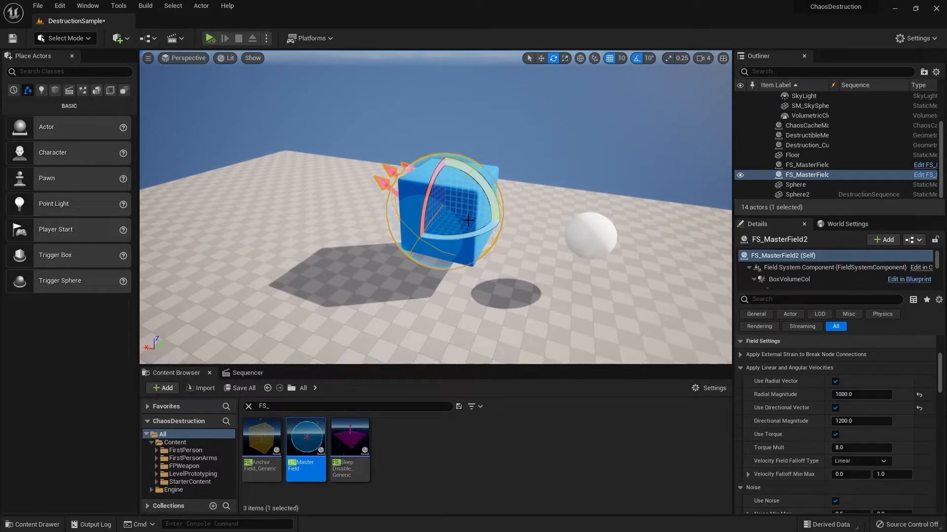
left_click(514, 270)
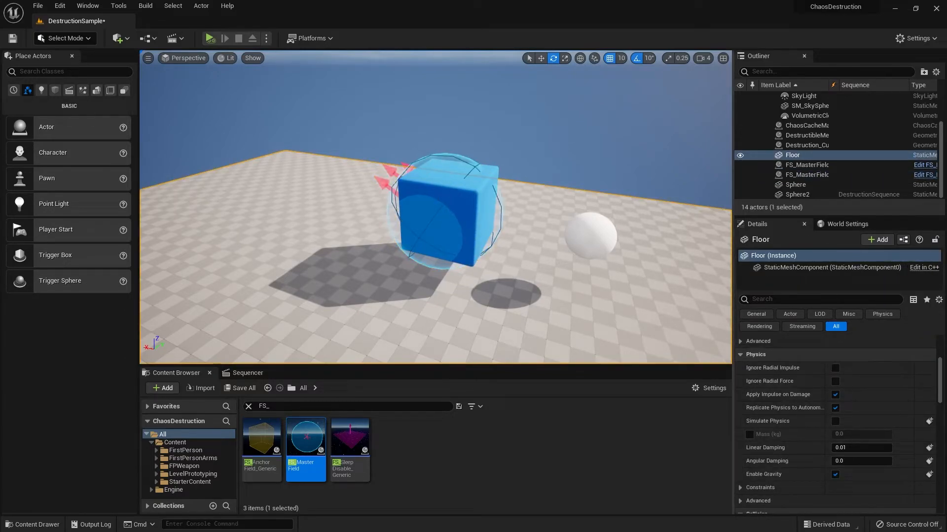
- Select the DestructibleMeshSample cube and look up the Create Cache Manager option among its Chaos actor commands
left_click(446, 188)
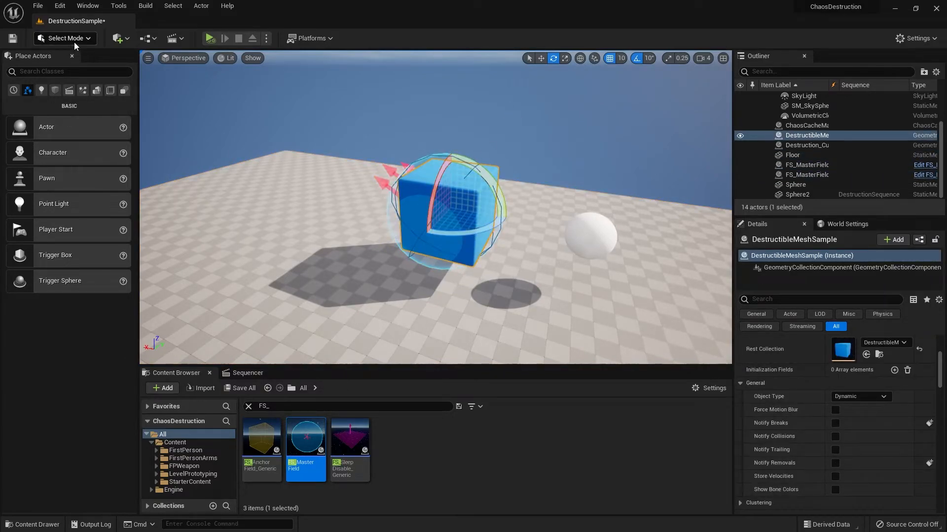
left_click(173, 5)
mouse_move(201, 5)
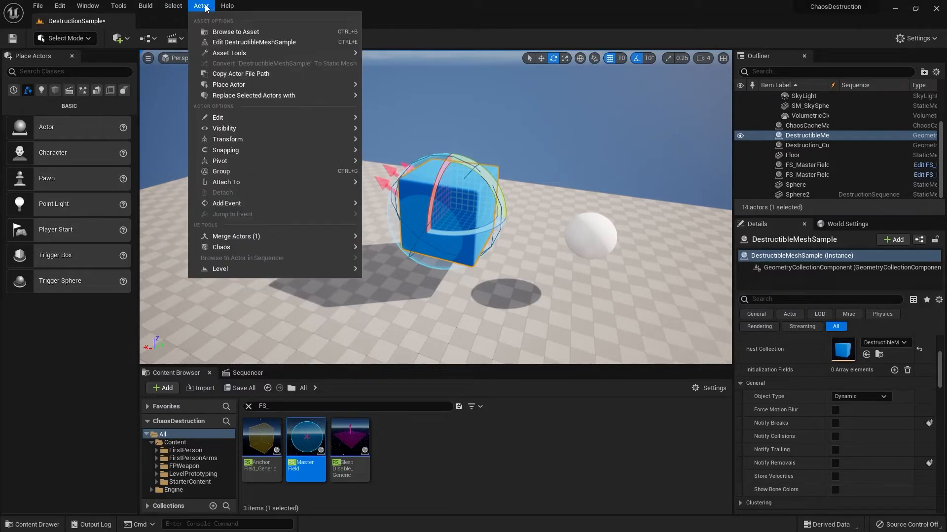
mouse_move(279, 95)
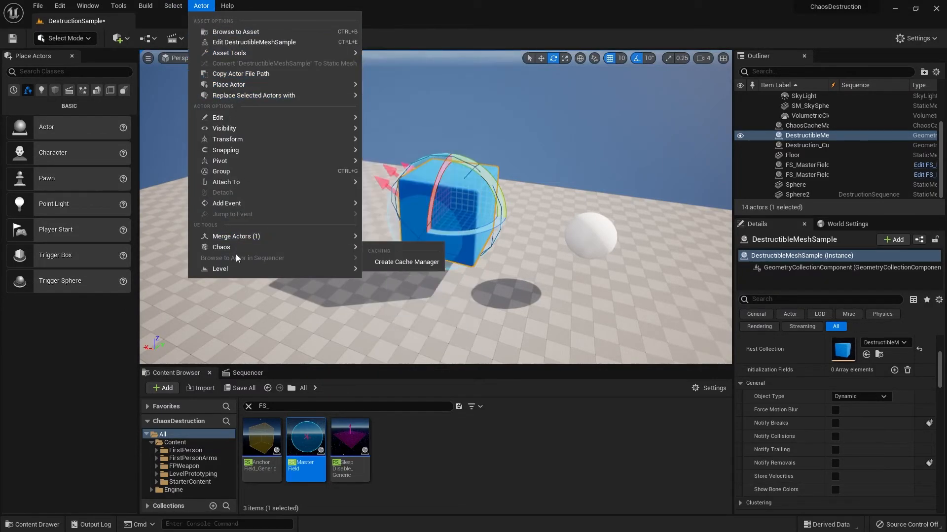
mouse_move(230, 266)
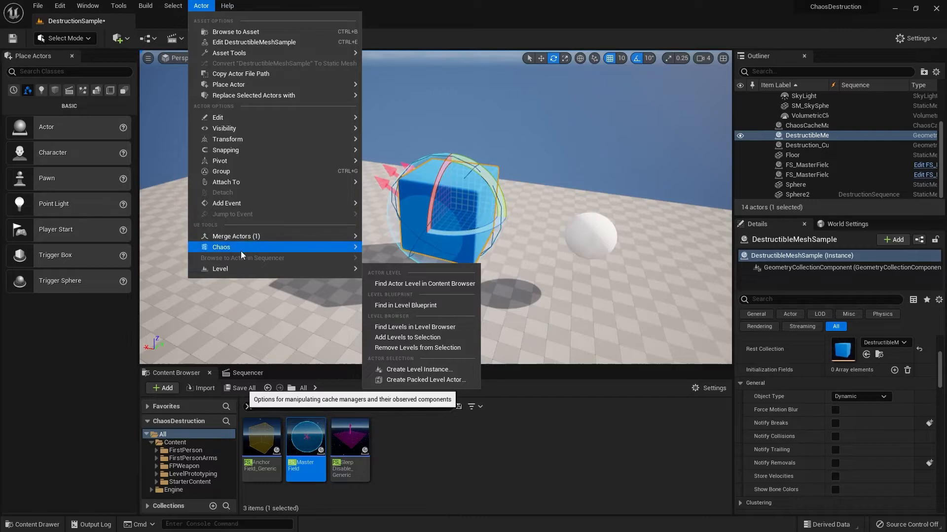
mouse_move(334, 237)
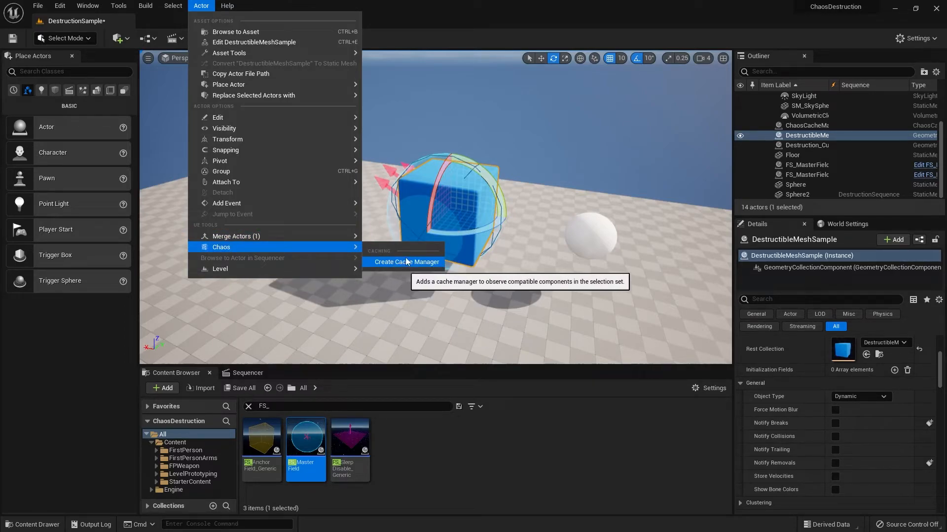
left_click(521, 207)
- Select DestructibleMeshSample and Destruction_Cube together and check the Create Cache Manager option for both actors
right_click_drag(521, 207, 372, 294)
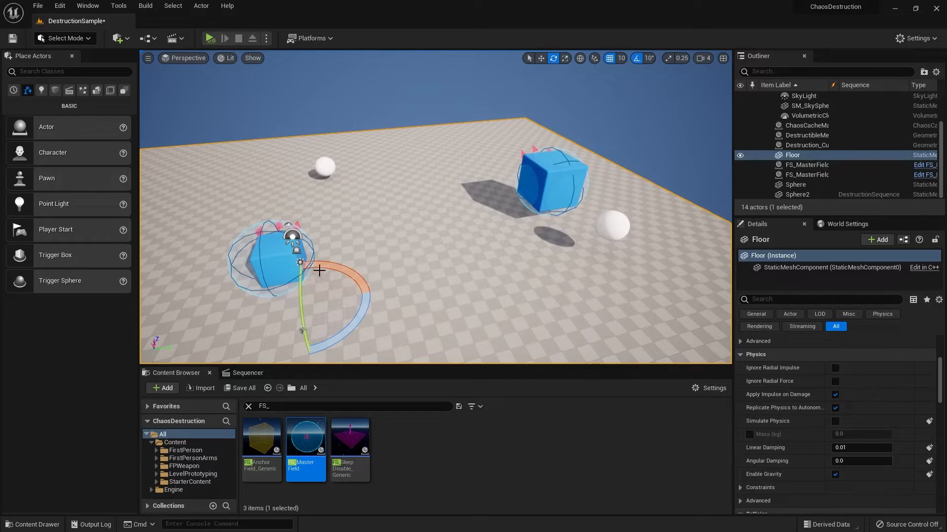
left_click(789, 165)
scroll(779, 177, "up", 2)
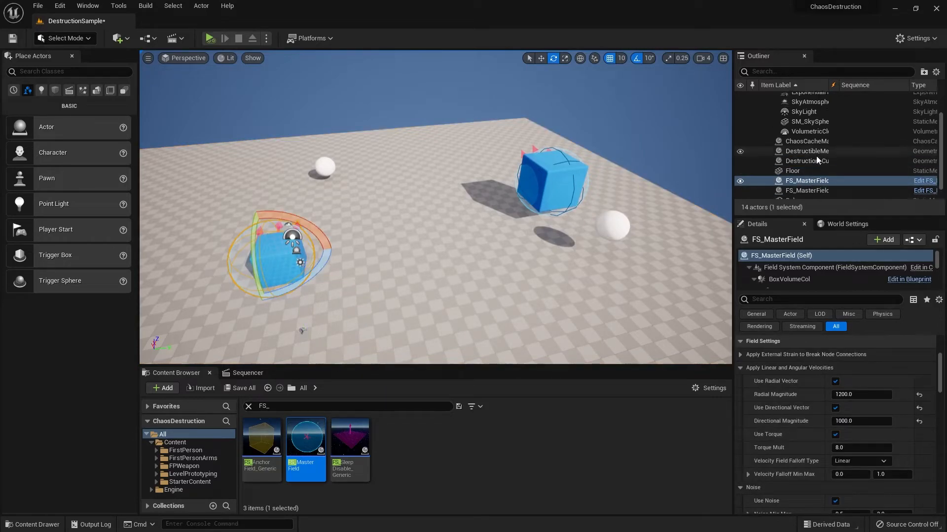
left_click(799, 151)
left_click(799, 160, "shift")
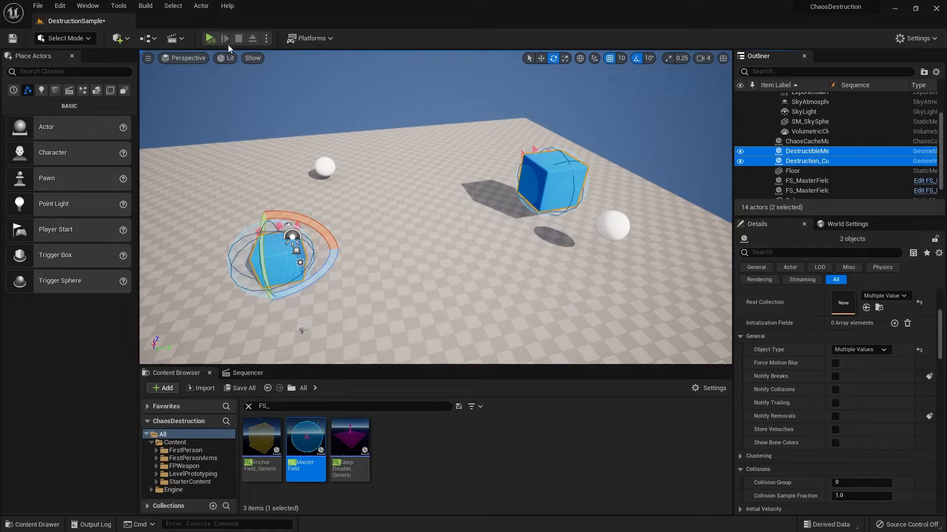
left_click(202, 5)
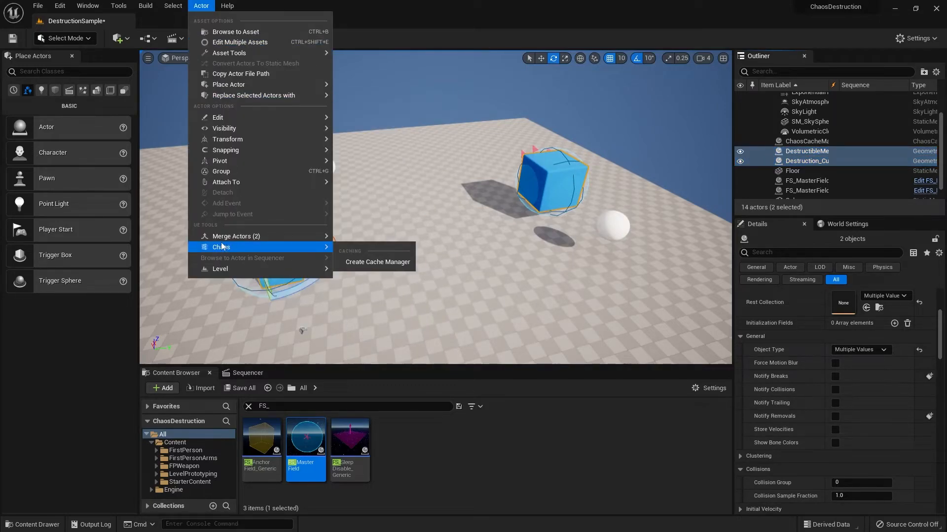
left_click(375, 262)
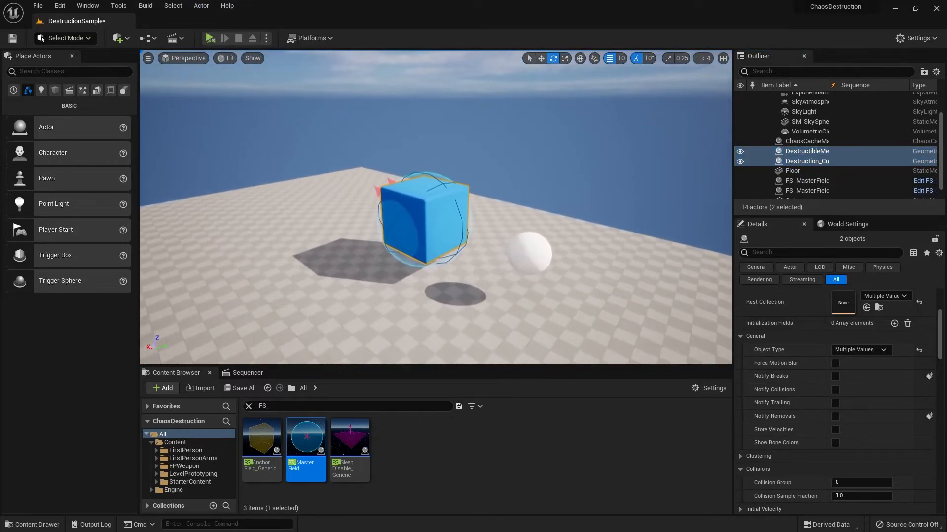
- Select only the DestructibleMeshSample cube and create a Chaos cache manager for it
right_click_drag(466, 209, 456, 209)
left_click(456, 210)
right_click_drag(526, 203, 475, 247)
left_click(468, 259)
left_click(434, 232)
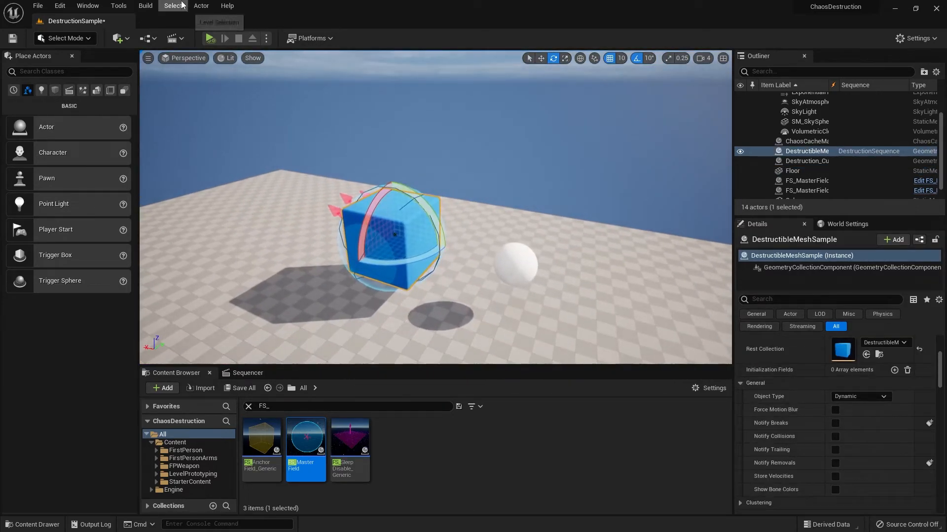
left_click(201, 6)
mouse_move(277, 247)
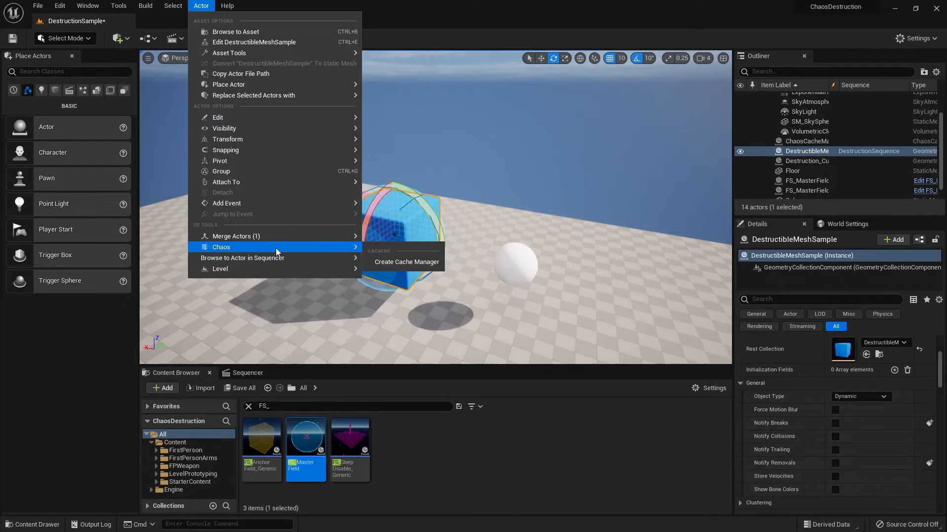
left_click(400, 264)
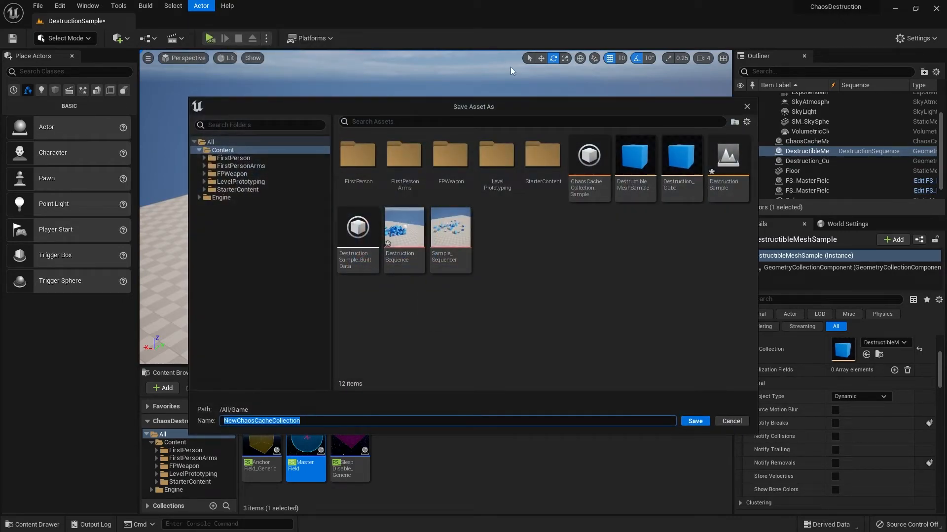
- Save the cube's new Chaos cache collection as Destruction_Sample_Cache in the Content folder
left_click(442, 106)
left_click_drag(451, 113, 423, 80)
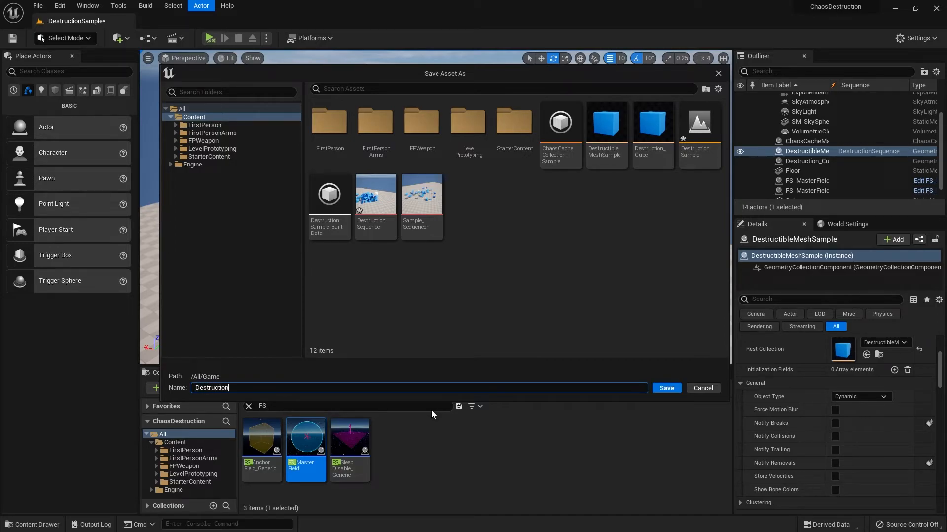
key("BackSpace")
left_click(668, 389)
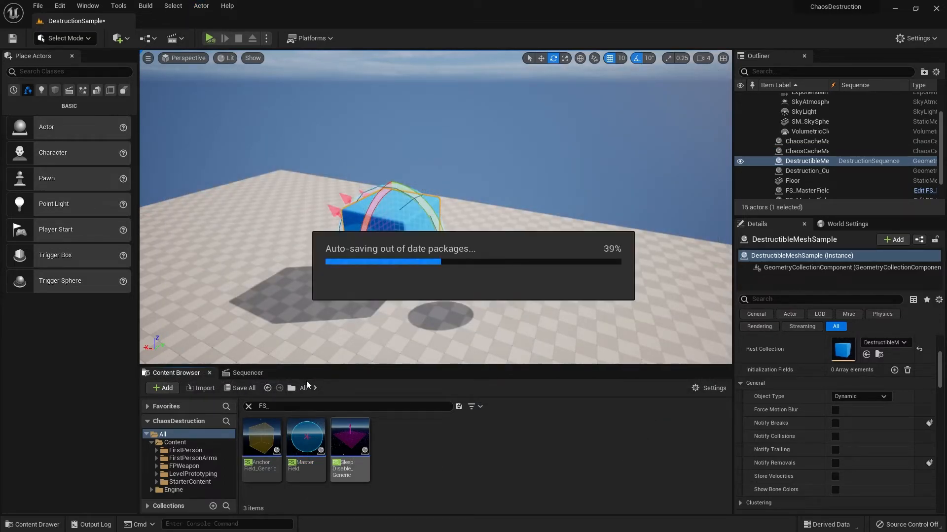
- Clear the FS_ asset search, open the Content folder and select the Destruction_Sample_Cache asset
left_click(287, 389)
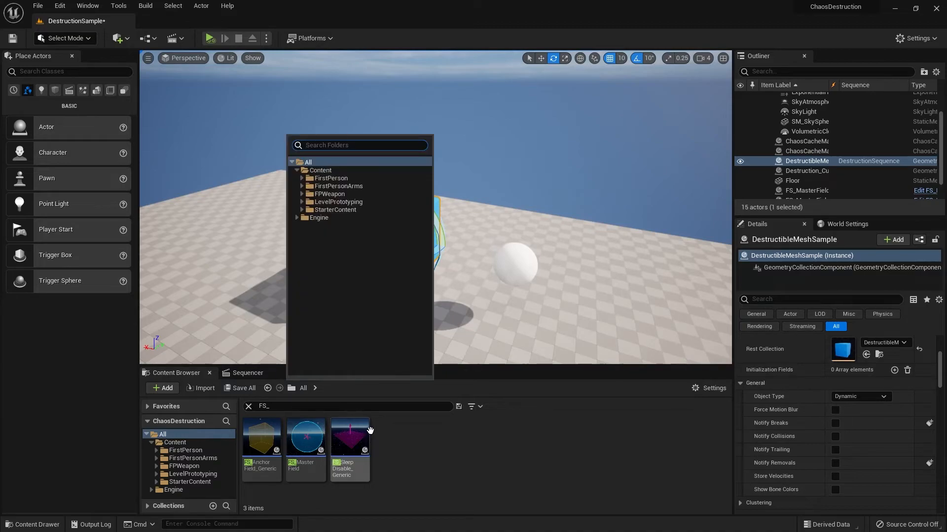
left_click(419, 435)
left_click(248, 406)
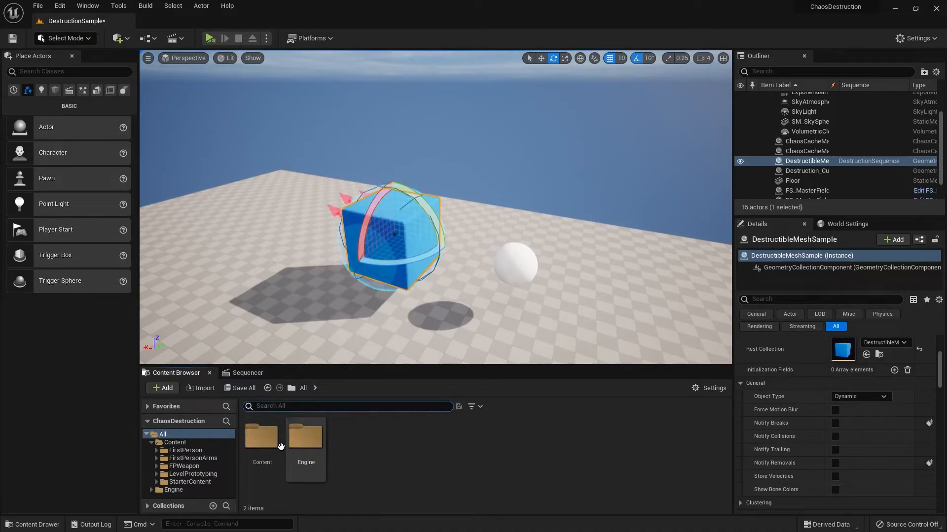
left_click(261, 436)
double_click(261, 436)
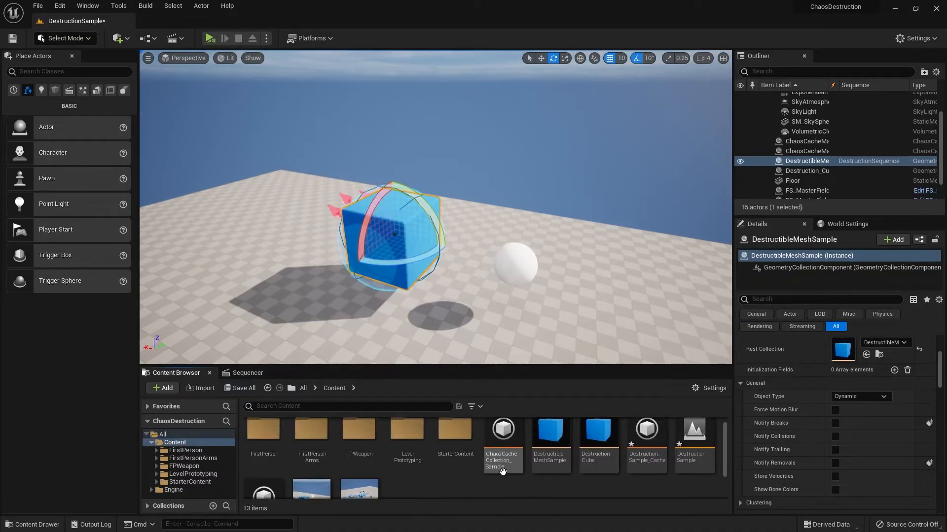
left_click(656, 444)
right_click_drag(477, 251, 491, 251)
key("s")
key("w")
left_click_drag(509, 206, 509, 83)
key("ctrl+z")
- Widen the Outliner's Item Label column and move ChaosCacheManager1 near the DestructibleMeshSample cube, to location 0, 1320, 100
left_click(811, 151)
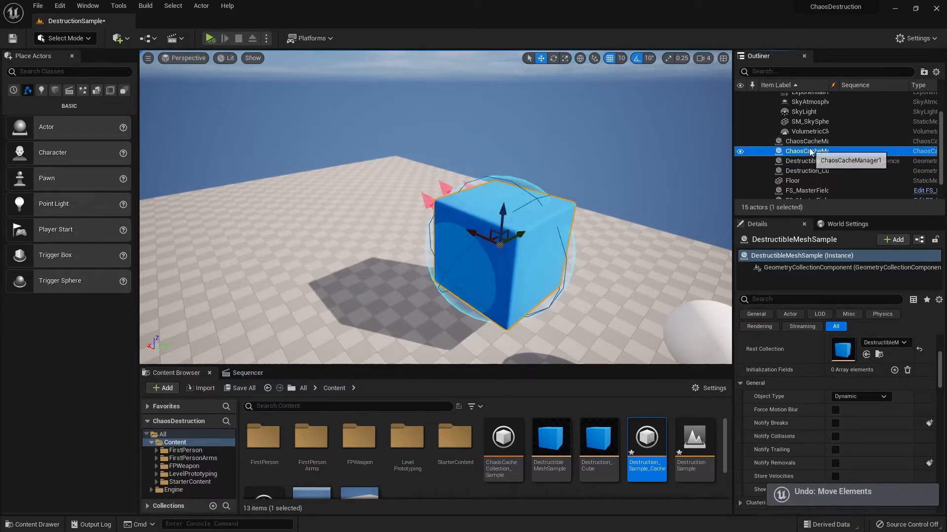
right_click_drag(562, 235, 491, 213)
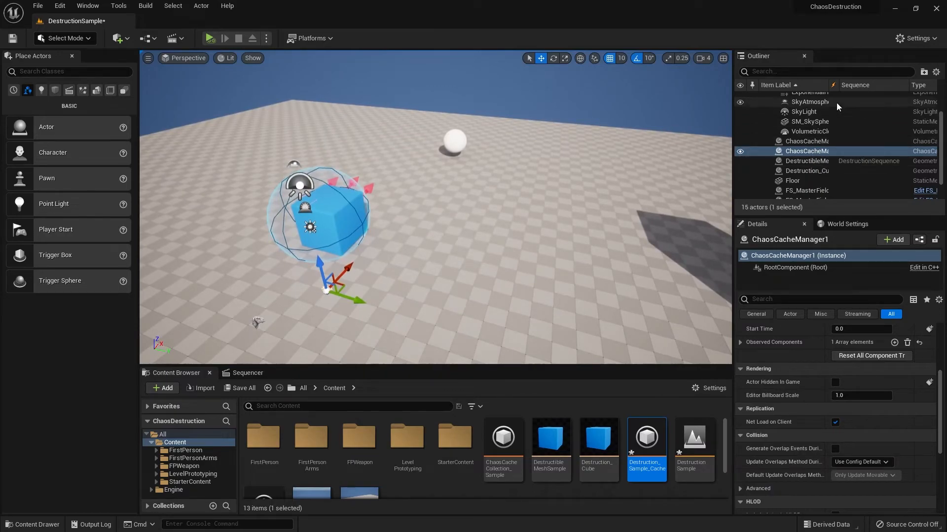
double_click(829, 85)
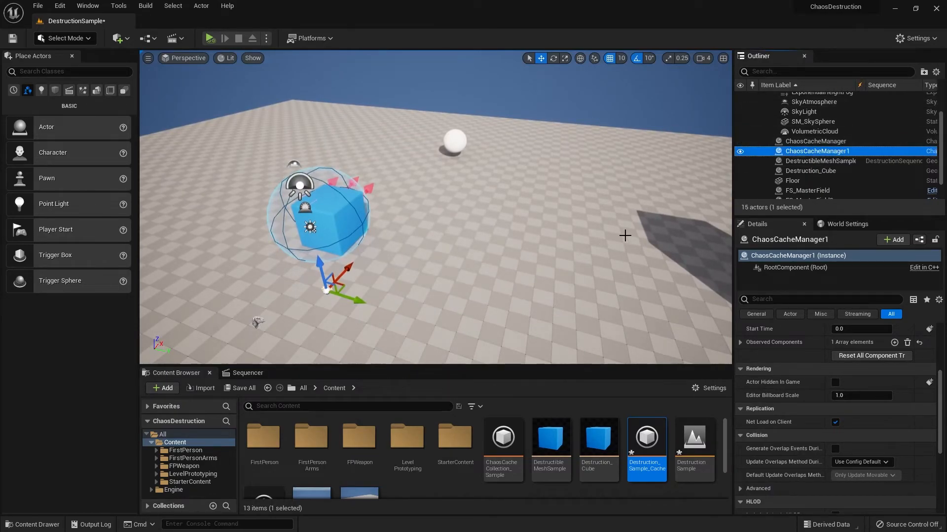
left_click_drag(359, 301, 728, 321)
right_click_drag(728, 320, 802, 331)
right_click_drag(534, 291, 538, 278)
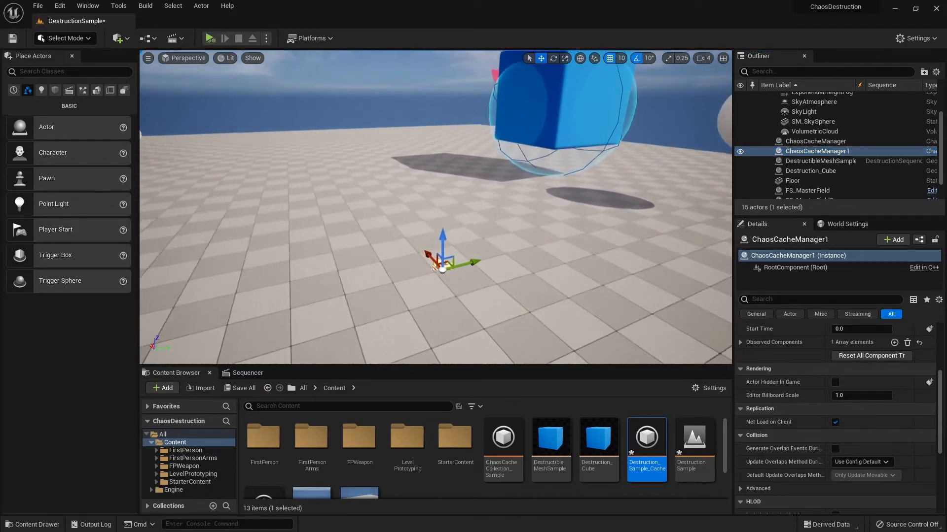
left_click(534, 291)
left_click(447, 273)
left_click_drag(444, 249, 445, 203)
left_click(524, 288)
left_click(440, 232)
mouse_move(476, 232)
right_mouse_down()
mouse_move(439, 231)
mouse_move(489, 229)
right_mouse_up()
- Check ChaosCacheManager1's Caching settings with Cache Mode on Record, and run and stop a simulation to record the cube's destruction
scroll(771, 369, "up", 6)
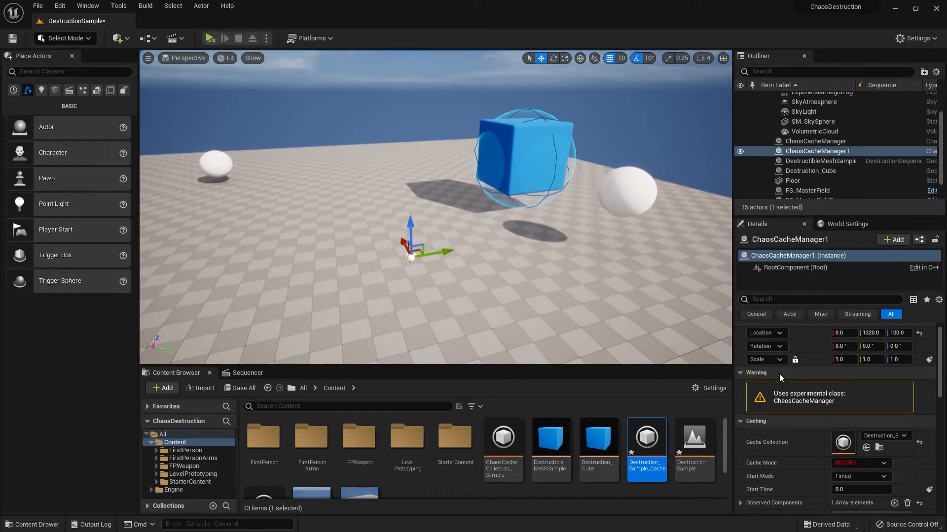
scroll(782, 385, "down", 2)
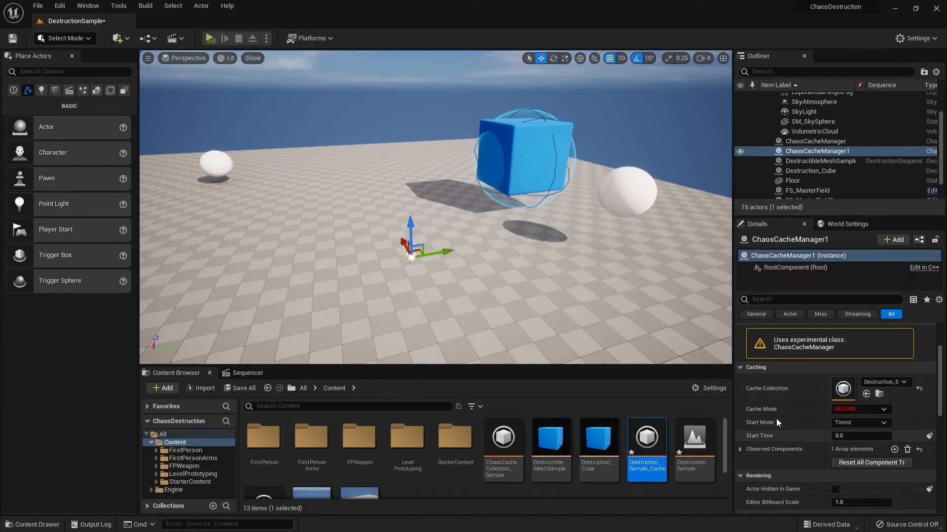
scroll(786, 421, "up", 1)
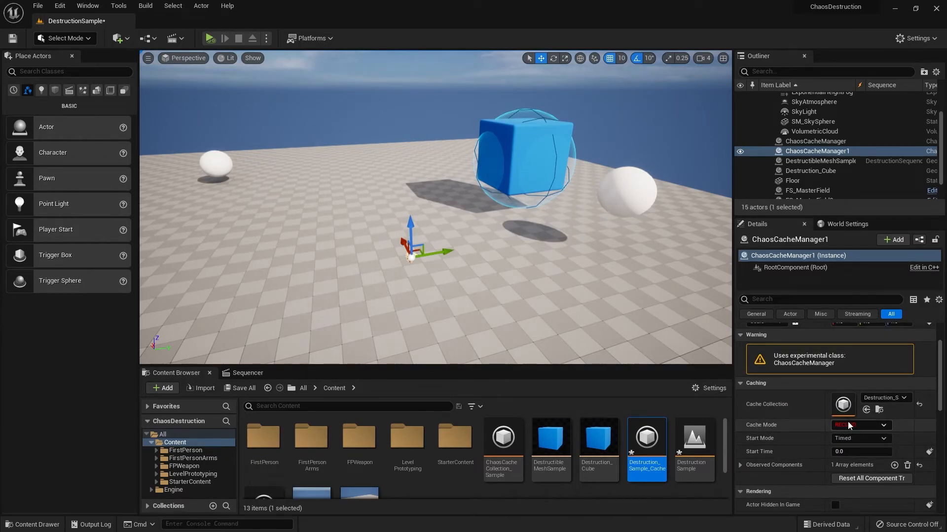
mouse_move(514, 196)
right_mouse_down()
mouse_move(562, 207)
mouse_move(514, 201)
mouse_move(510, 188)
right_mouse_up()
mouse_move(410, 212)
right_mouse_down()
mouse_move(392, 212)
mouse_move(402, 202)
right_mouse_up()
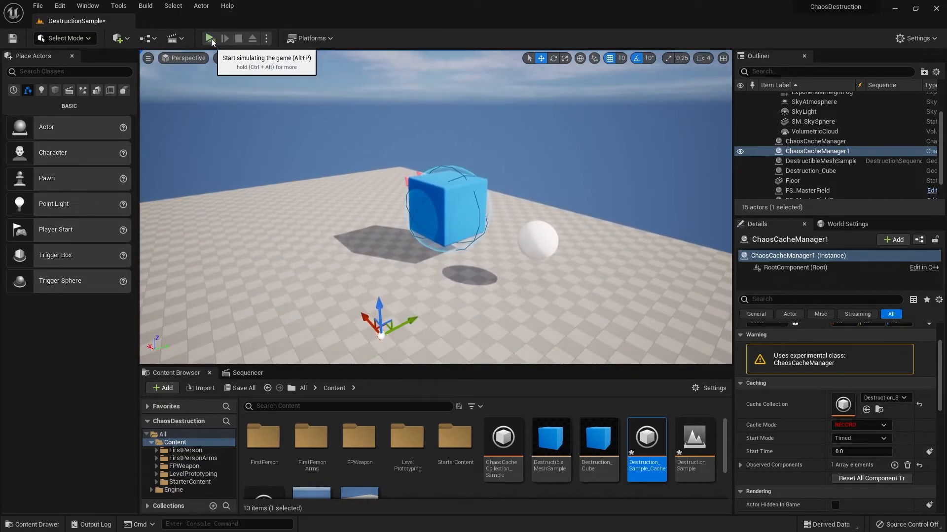
left_click(211, 39)
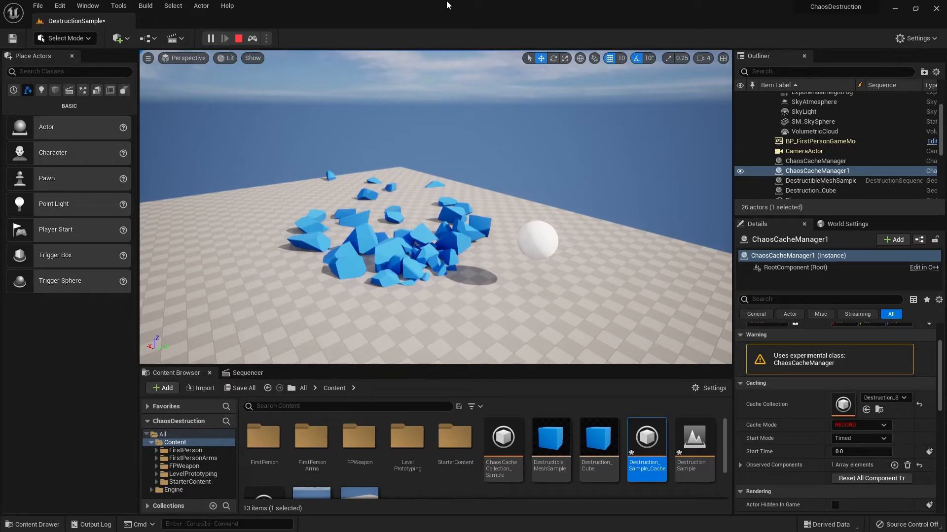
left_click(238, 38)
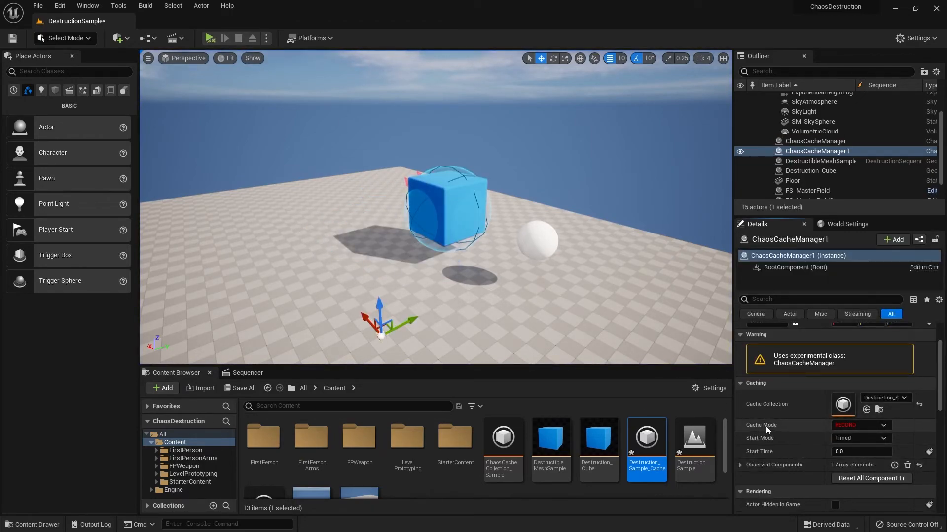
- Set ChaosCacheManager1's Cache Mode to Static Pose, try out different Start Time values, and reset Start Time to 0
left_click(852, 419)
left_click(850, 437)
left_click_drag(840, 453, 868, 452)
right_click_drag(582, 320, 624, 320)
left_click(919, 452)
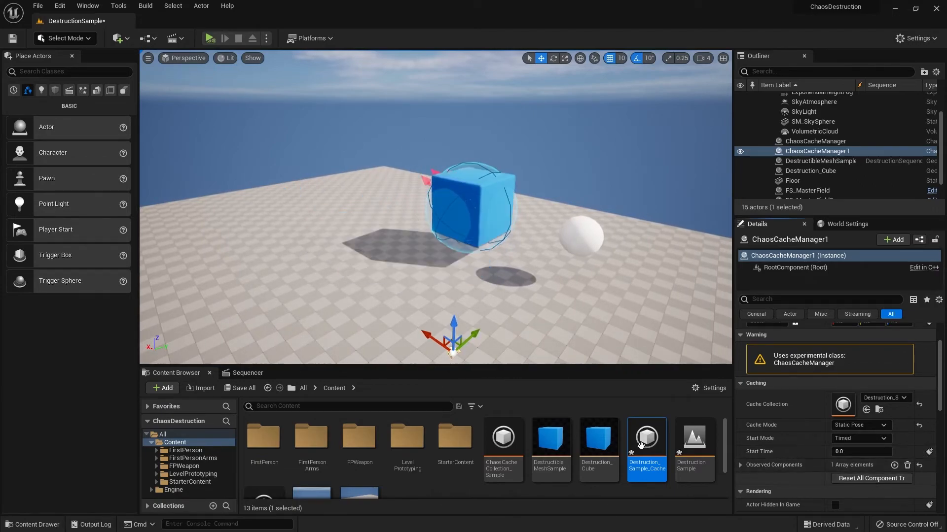
- Close the Sequencer, reopen DestructionSequence from the Content folder, and place its playhead at frame 1
left_click(272, 373)
scroll(591, 473, "down", 2)
scroll(589, 473, "up", 2)
scroll(542, 476, "down", 2)
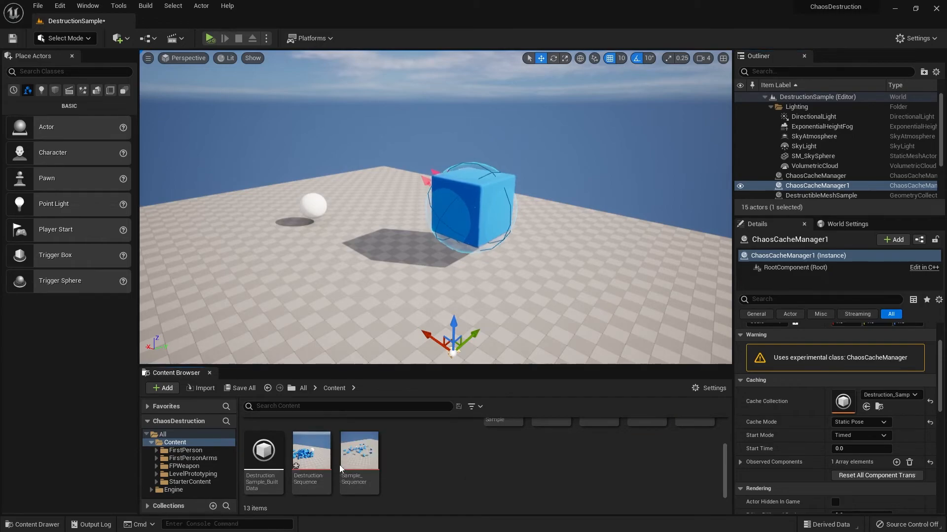
double_click(311, 450)
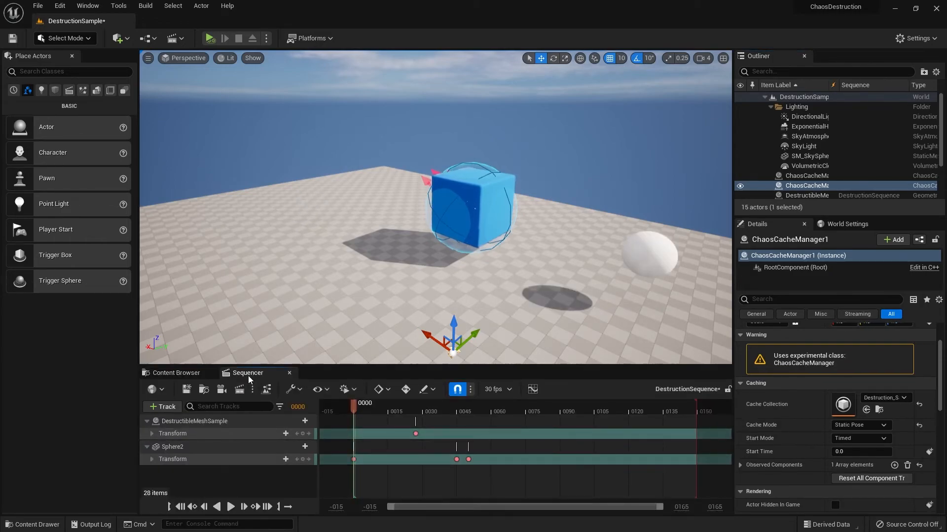
left_click(355, 404)
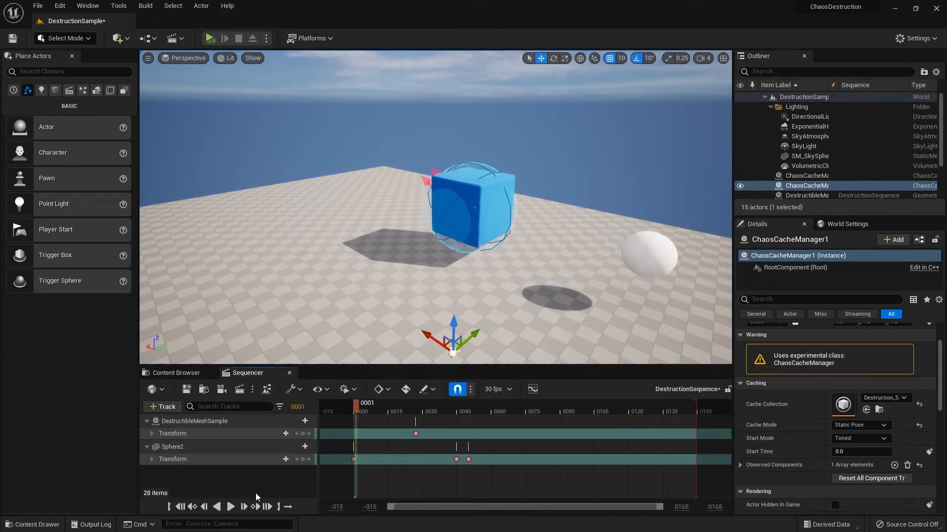
- Add a Start Time keyframe with value 0.0 for ChaosCacheManager1 at frame 1 of DestructionSequence
left_click(478, 200)
key("f")
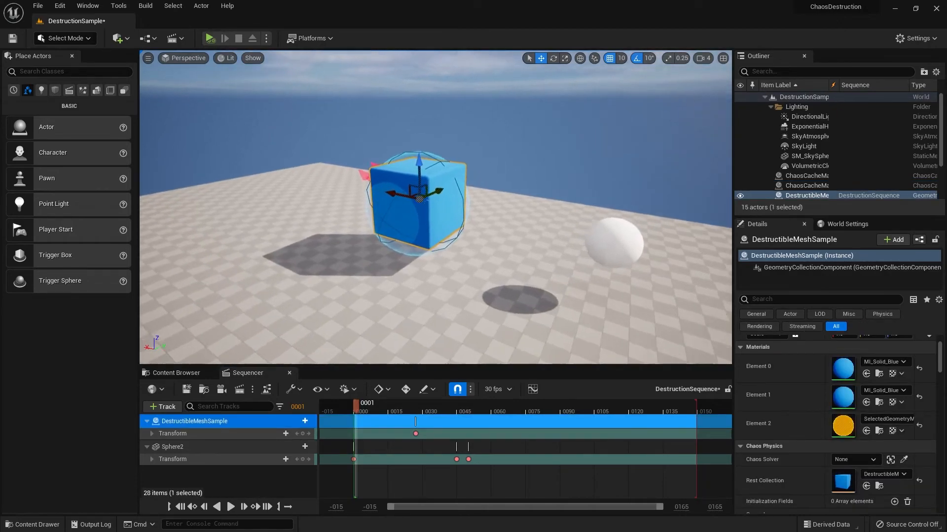
scroll(838, 434, "up", 3)
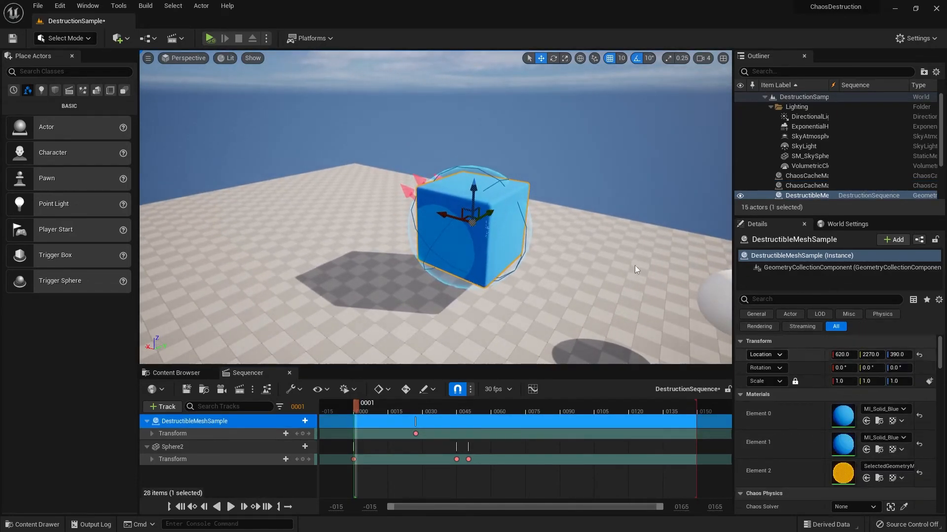
left_click(822, 185)
scroll(818, 458, "down", 2)
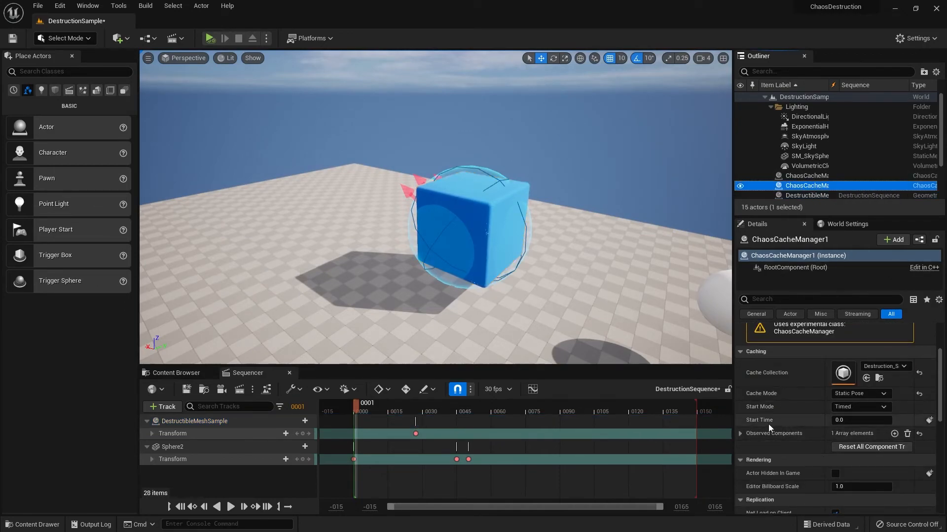
left_click(751, 415)
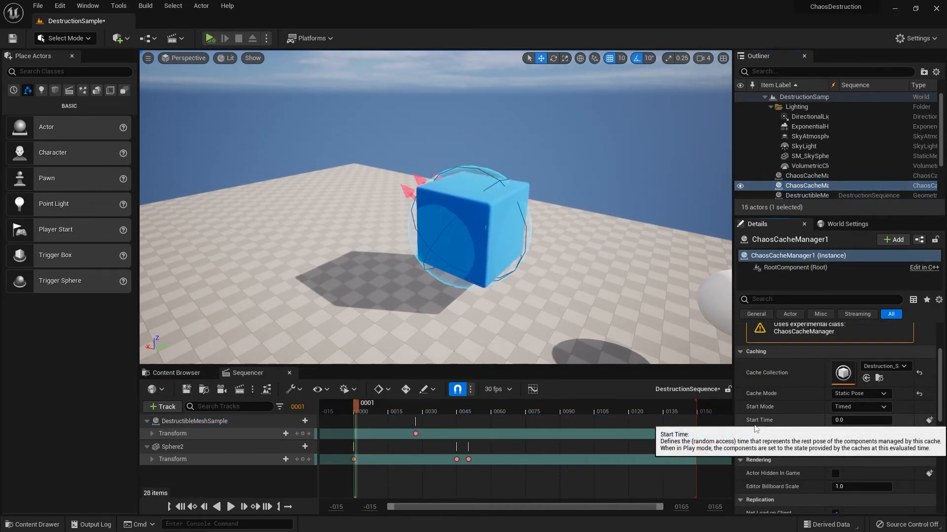
left_click(929, 420)
- Locate ChaosCacheManager1's Start Time keyframe in the sequence and move it from frame 1 to frame 0
scroll(471, 475, "up", 8, "ctrl")
left_click_drag(401, 411, 405, 410)
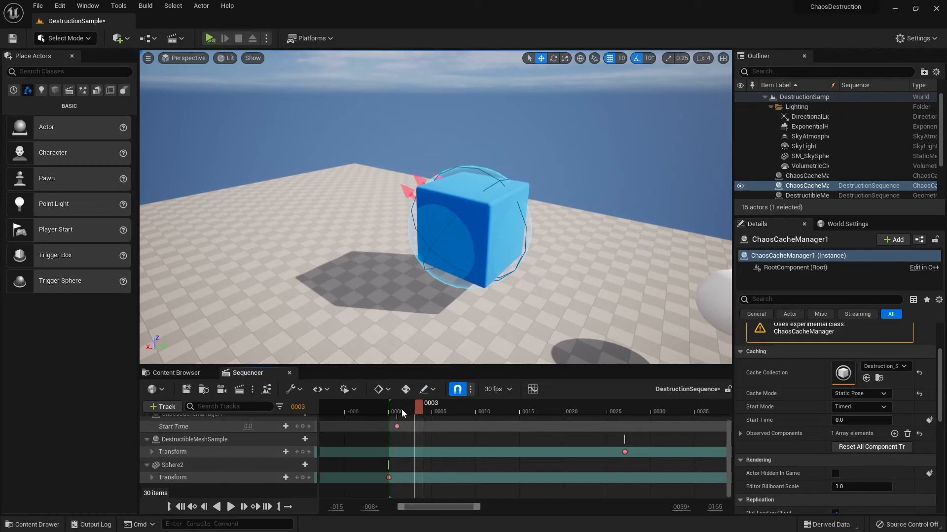
left_click(401, 409)
scroll(307, 443, "up", 1)
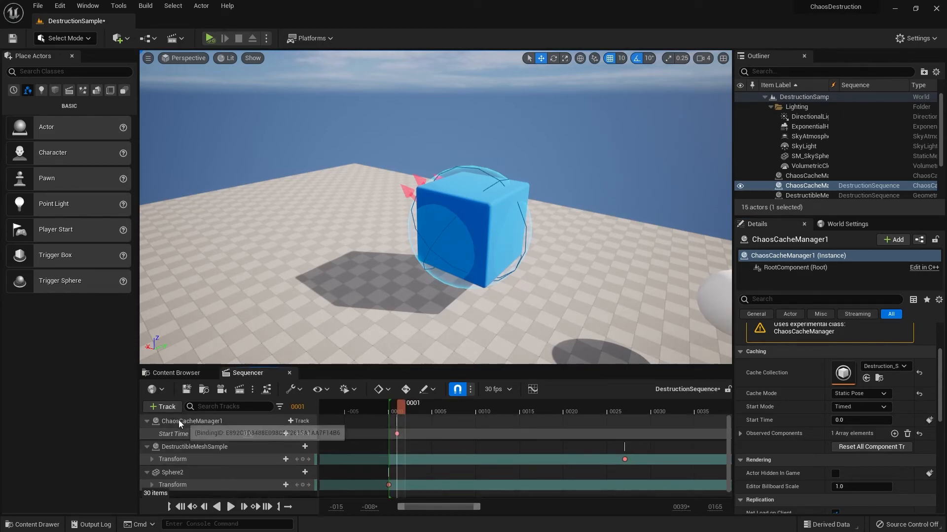
left_click(178, 421)
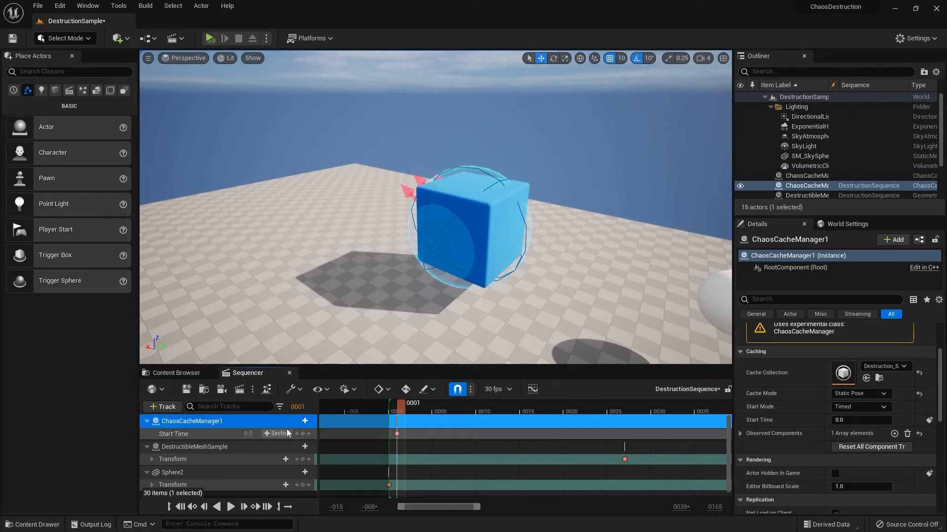
left_click_drag(398, 432, 389, 434)
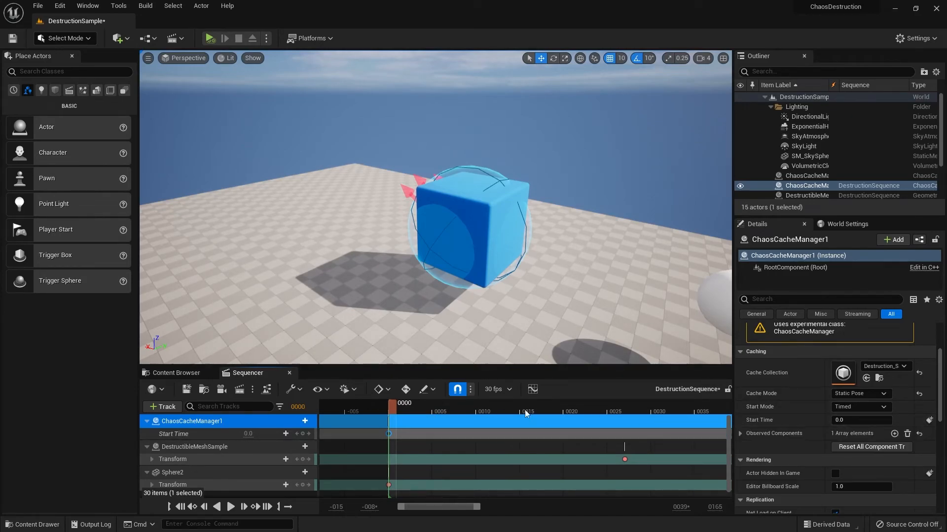
- Try a Start Time of 1.0 for ChaosCacheManager1 with the playhead around frame 30
left_click(600, 410)
scroll(696, 436, "down", 9, "ctrl")
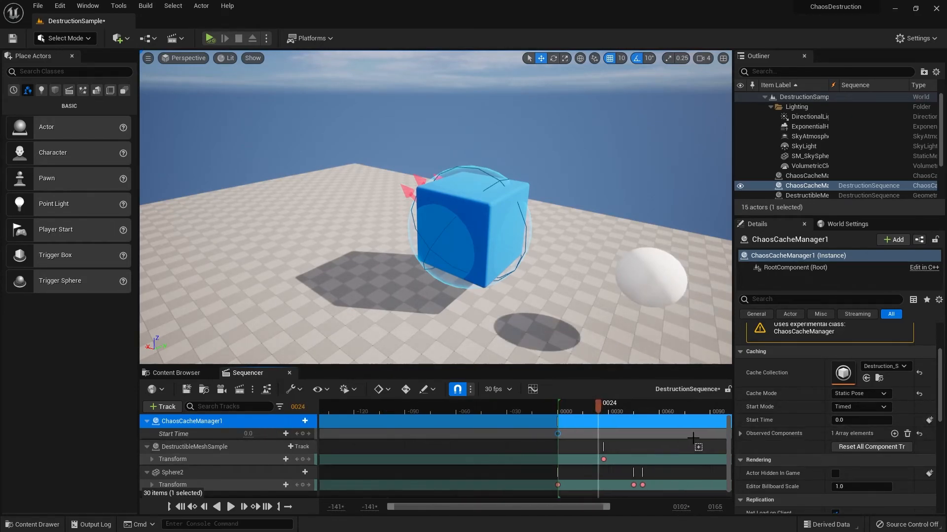
scroll(696, 444, "down", 3, "shift")
left_click(840, 419)
type("1.0")
key("Return")
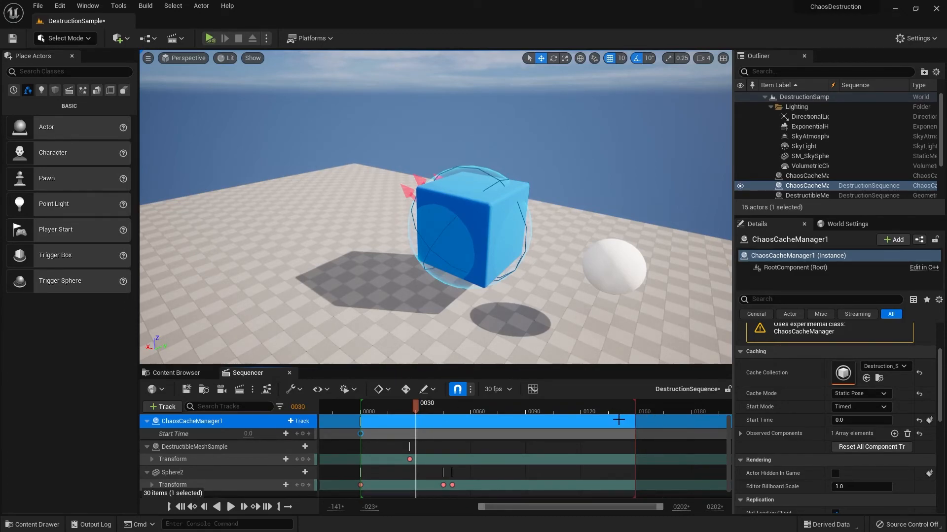
- Key ChaosCacheManager1's Start Time at 5.0 on frame 150, the end of the sequence
left_click_drag(442, 411, 637, 415)
left_click(855, 421)
type("5")
key("Return")
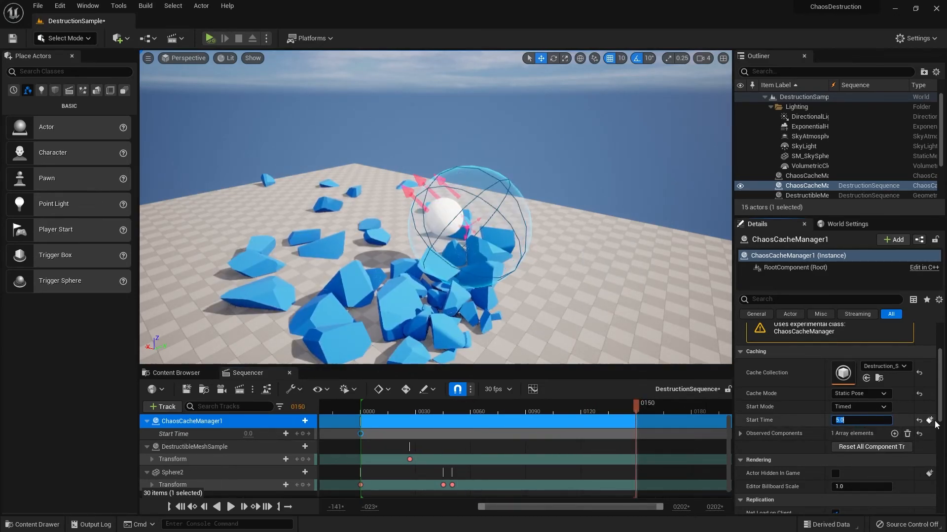
- Scrub back to the beginning of the sequence and play the cached destruction to check its timing against the sphere
left_click_drag(393, 408, 365, 399)
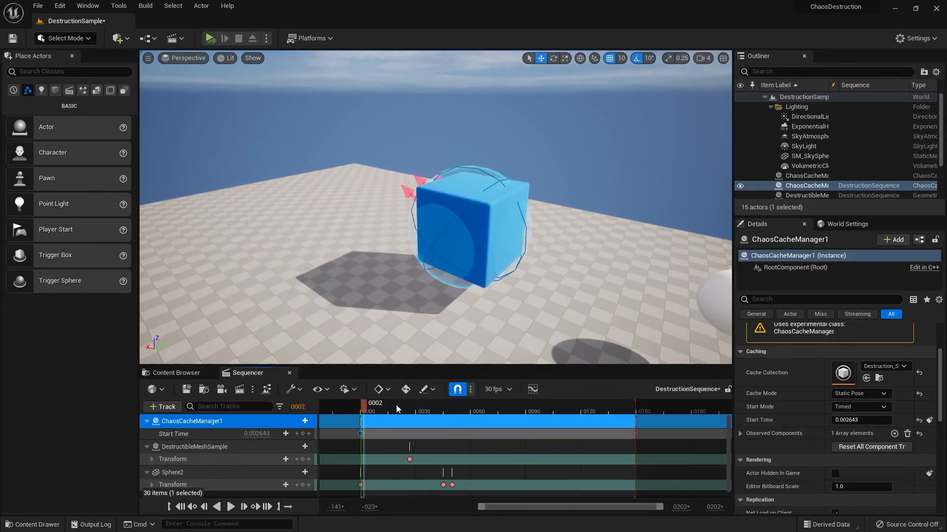
key("space")
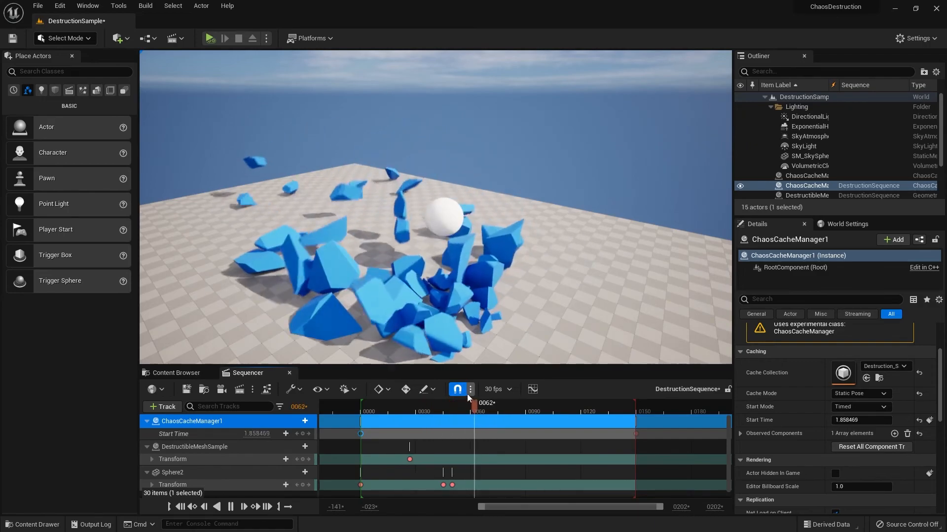
key("space")
- Move the Start Time keyframe from frame 150 to frame 45 to speed up the destruction, and check frame 8
left_click_drag(425, 412, 429, 413)
left_click_drag(634, 435, 411, 415)
left_click(376, 407)
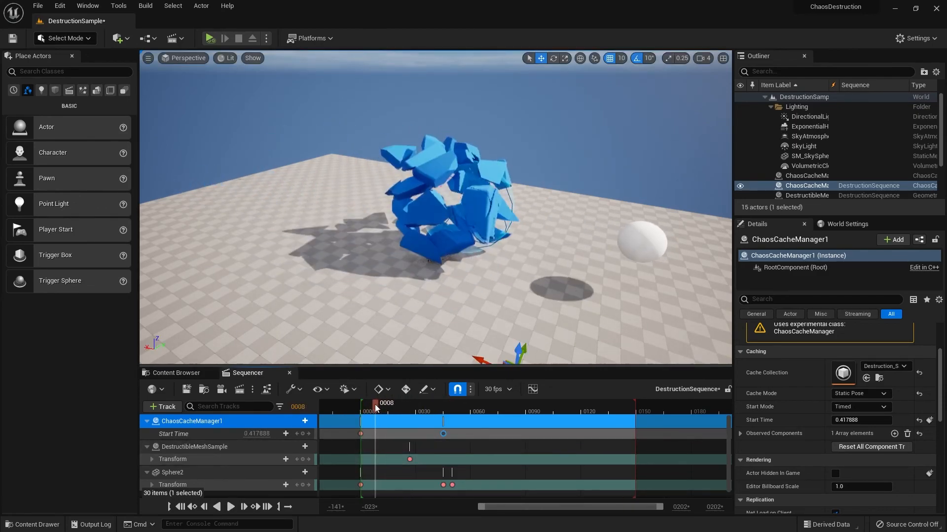
- Play back the sped-up destruction, key ChaosCacheManager1's transform at frame 55, and scrub on to frame 74
key("space")
key("space")
key("s")
mouse_move(488, 324)
right_mouse_down()
mouse_move(446, 320)
mouse_move(439, 308)
mouse_move(478, 321)
right_mouse_up()
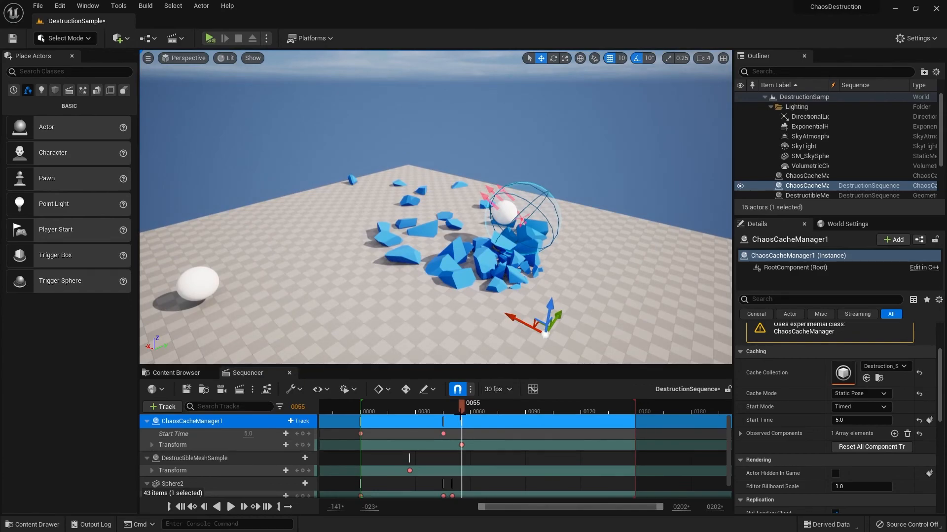
left_click_drag(463, 412, 497, 444)
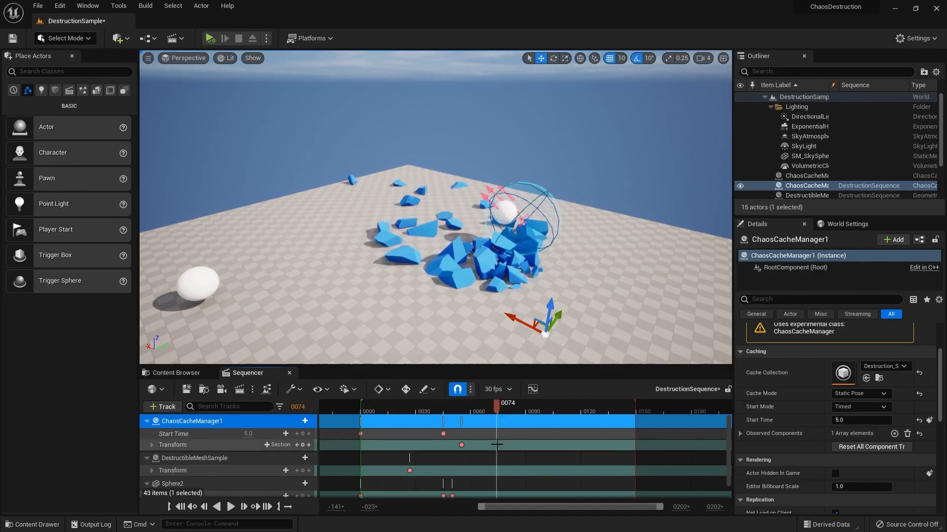